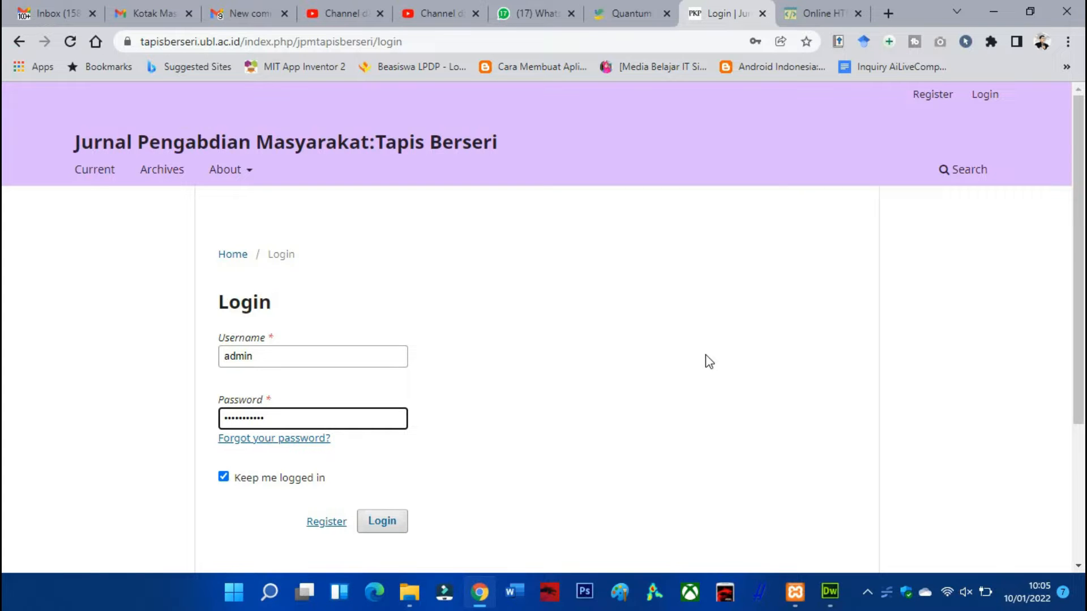
Review the entries of the Menu Utama sidebar block on the Quantum journal's homepage
left_click(637, 17)
scroll(882, 306, "down", 1)
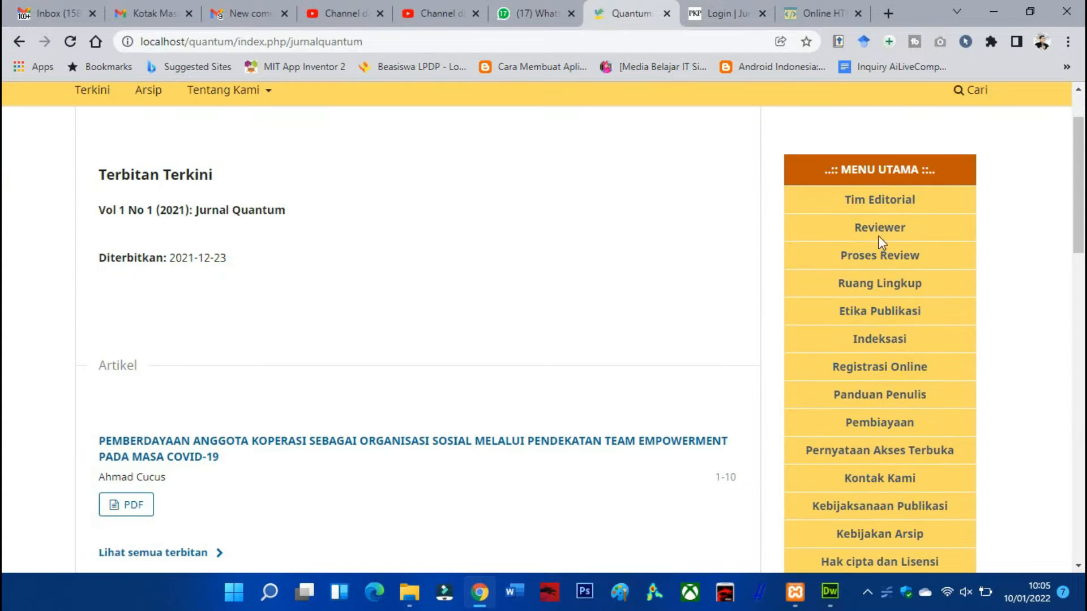
scroll(880, 226, "down", 1)
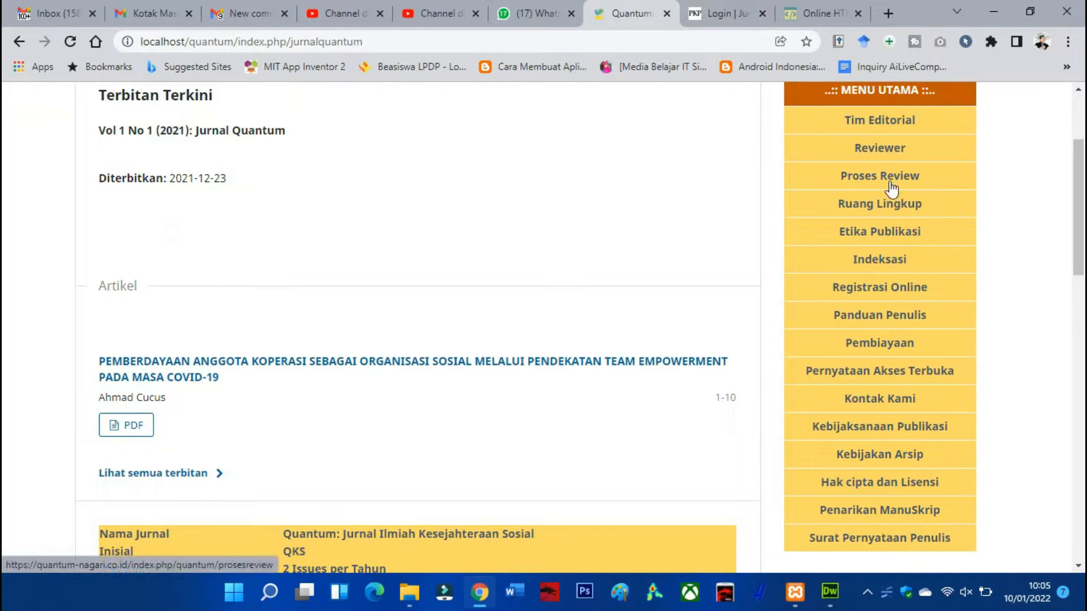
scroll(893, 493, "up", 3)
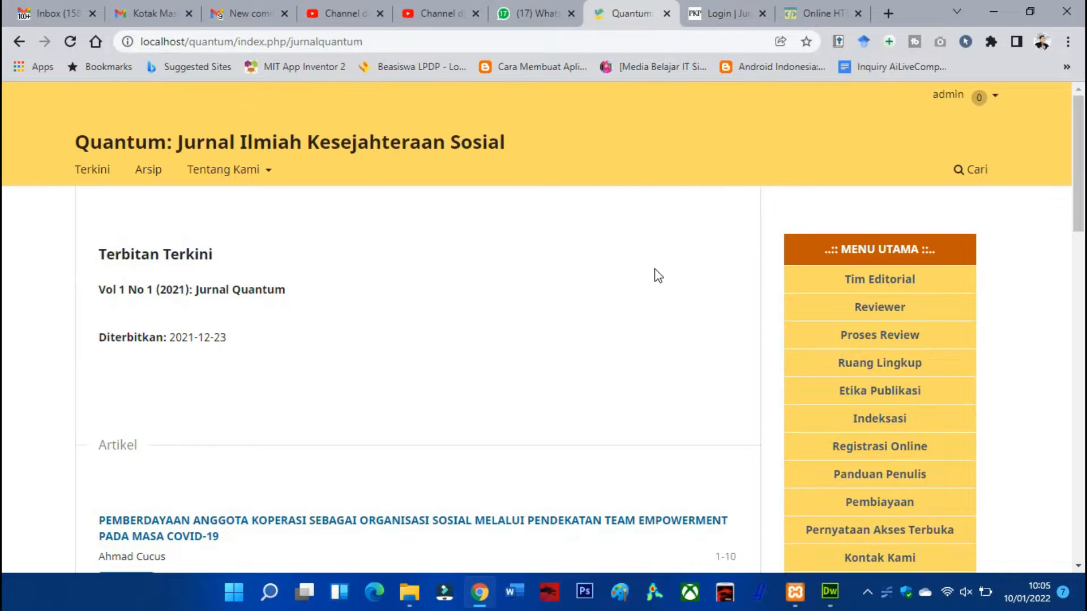
Log in to the Jurnal Pengabdian Masyarakat: Tapis Berseri site with the credentials already filled in
left_click(705, 14)
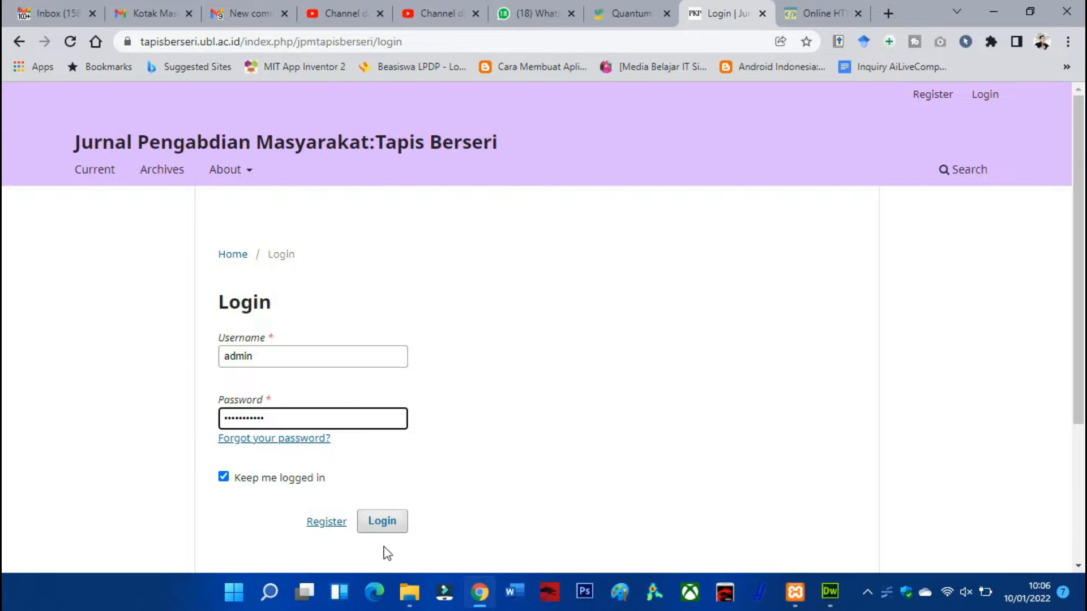
left_click(388, 528)
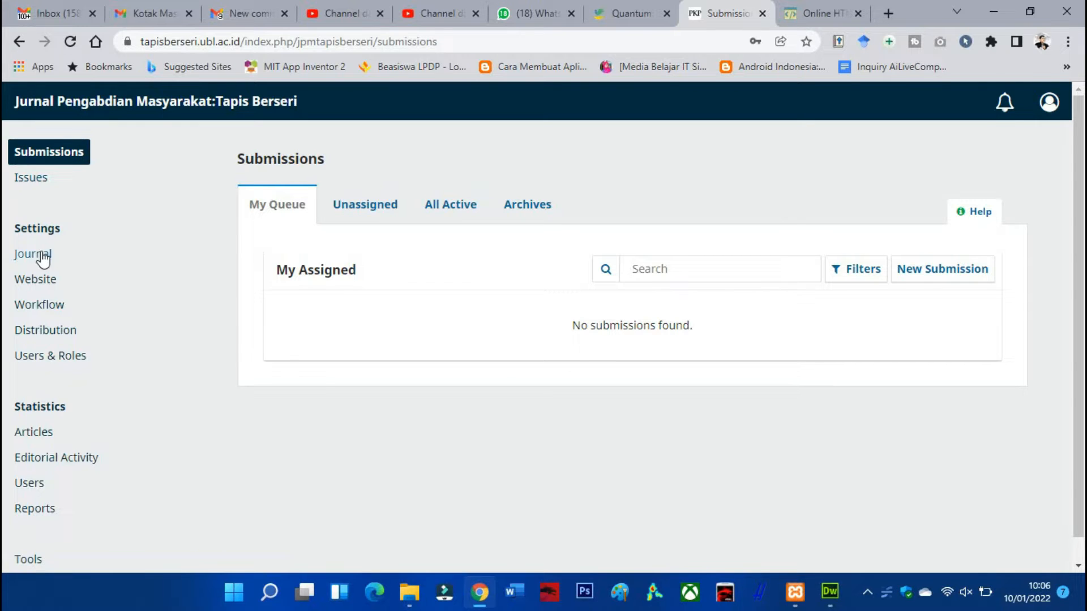
Look over the Issues and Submissions pages of the Tapis Berseri journal and briefly check the Quantum site
left_click(31, 177)
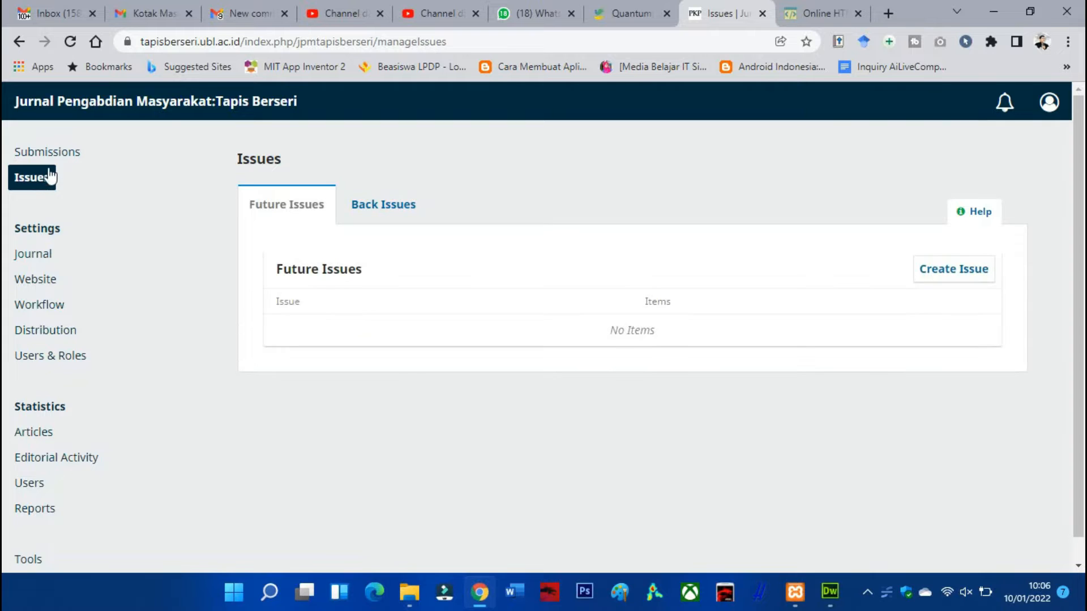
left_click(50, 160)
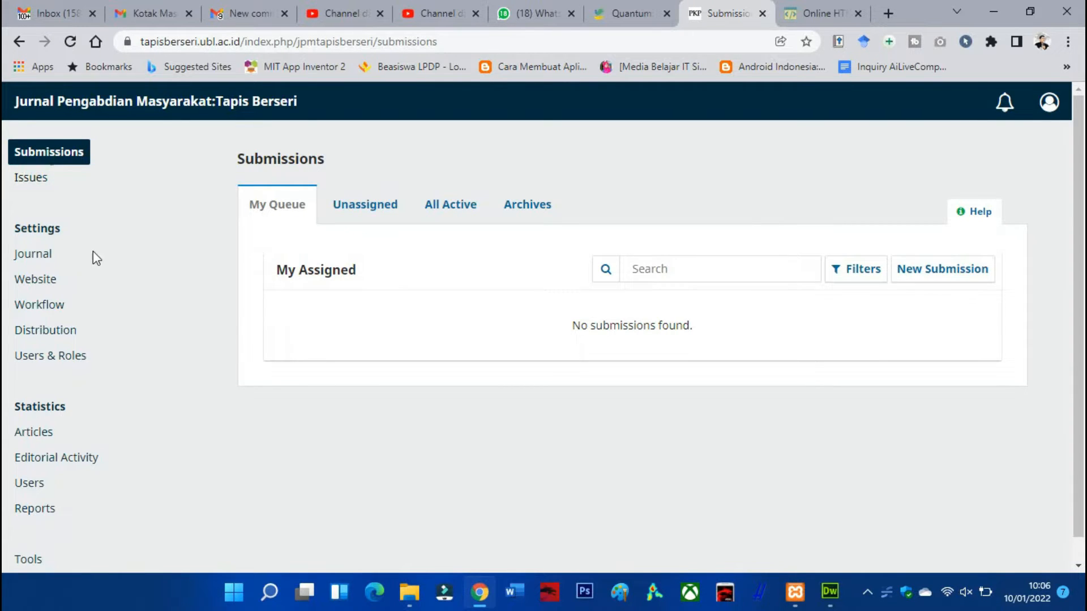
scroll(104, 248, "down", 1)
scroll(107, 243, "up", 1)
left_click(640, 10)
left_click(723, 10)
Bring up the plugins section of the website settings and look through the installed plugins
left_click(42, 265)
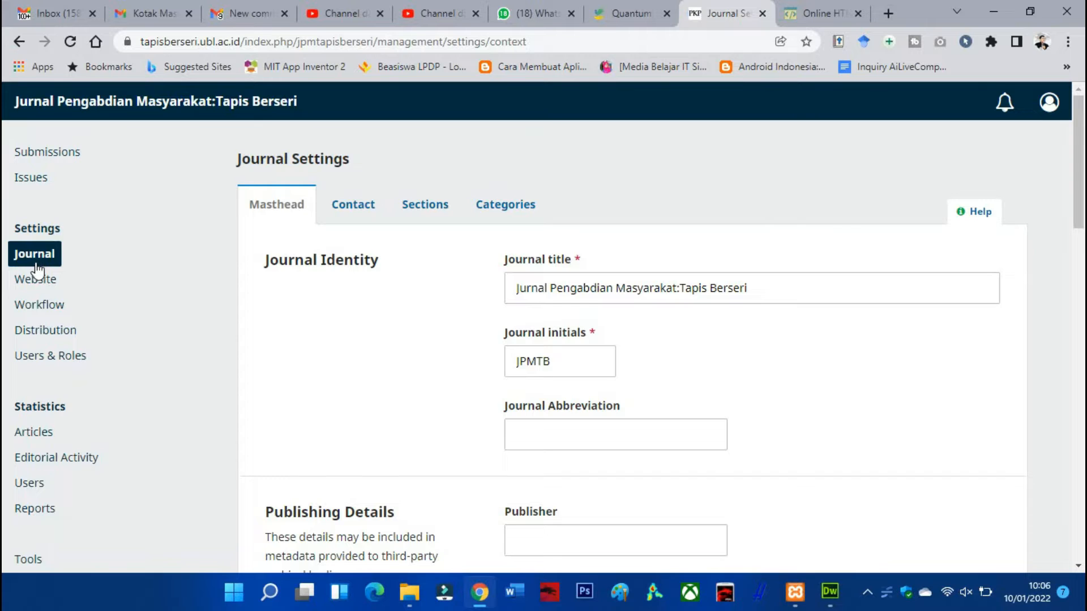
left_click(39, 281)
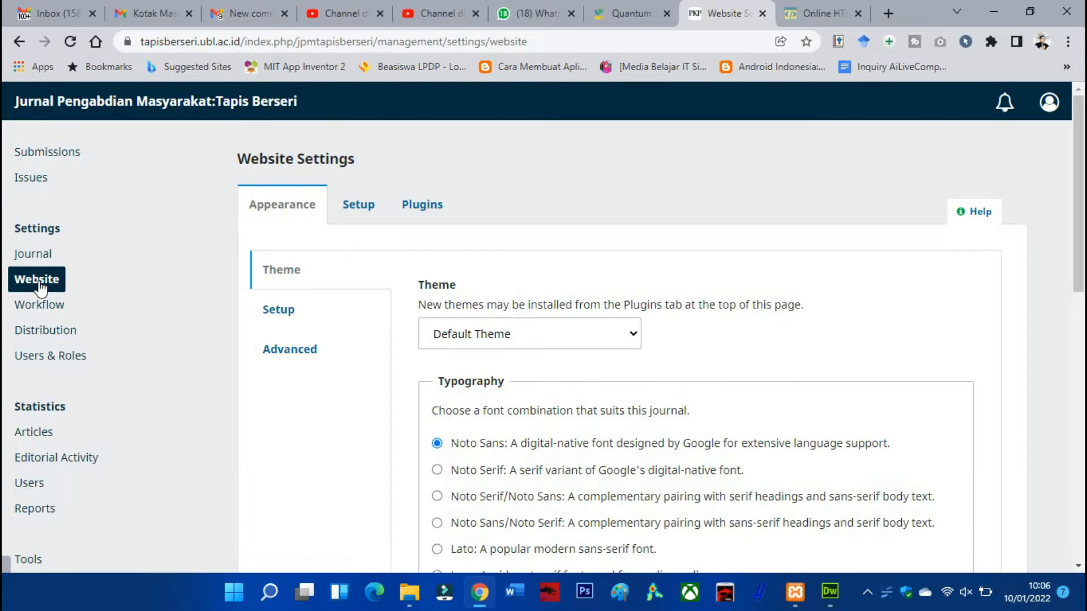
left_click(430, 211)
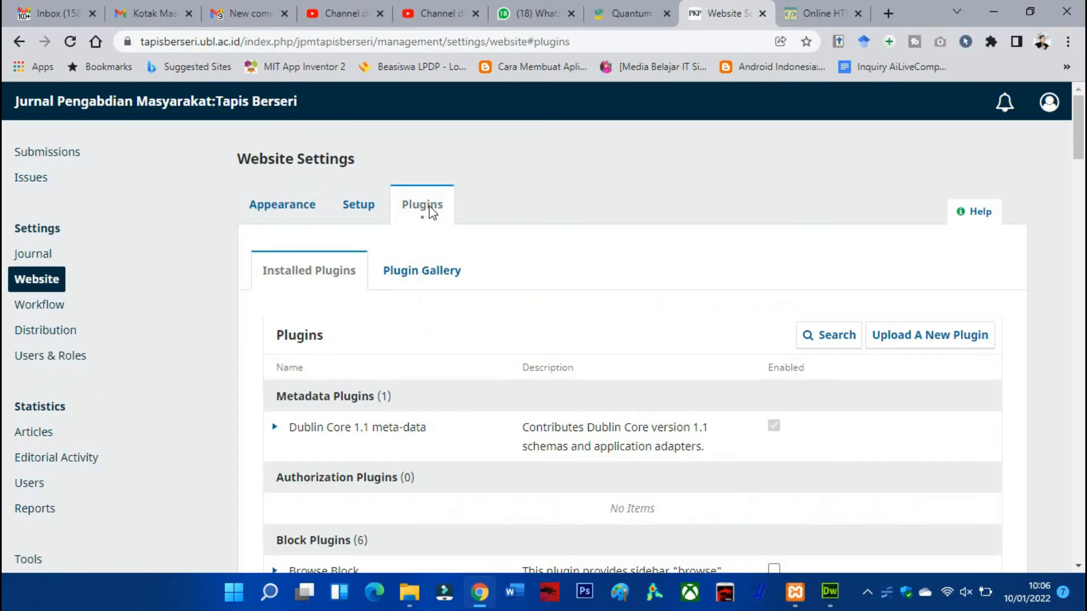
scroll(435, 209, "down", 1)
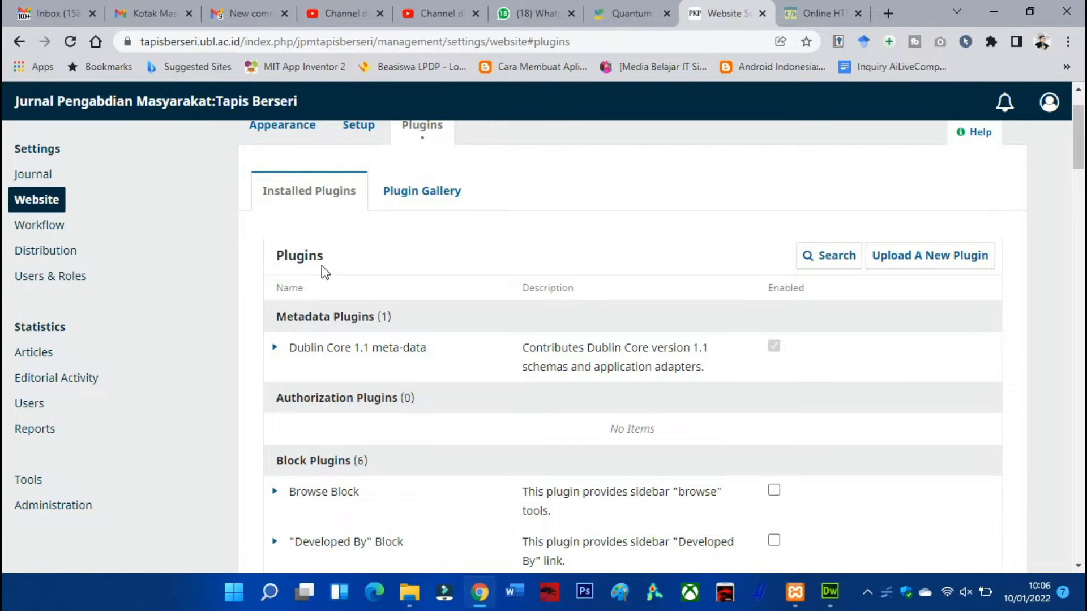
scroll(432, 203, "down", 1)
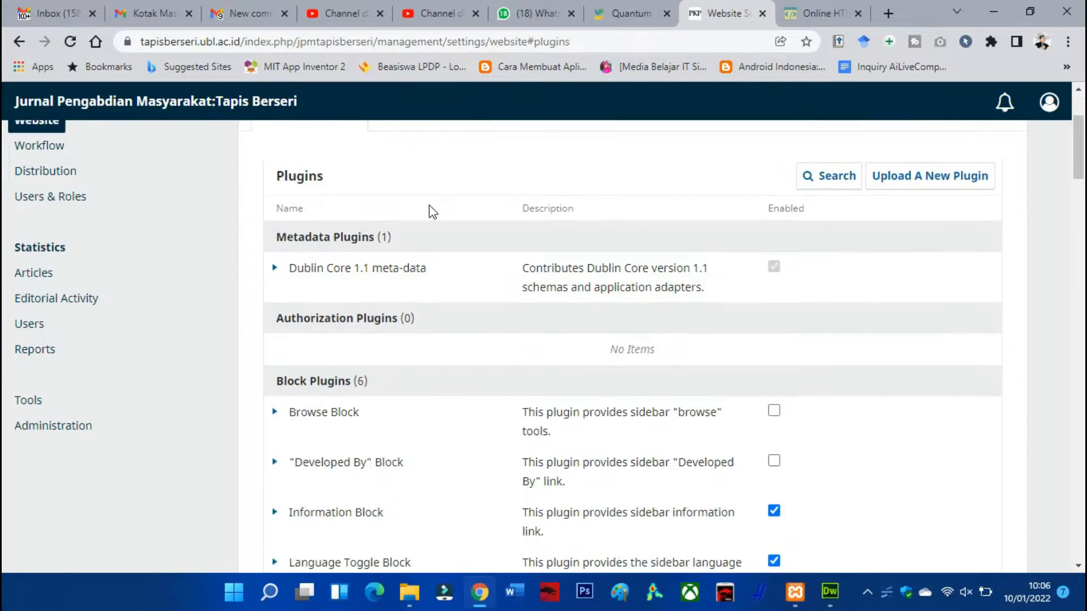
scroll(429, 210, "down", 4)
scroll(429, 205, "down", 5)
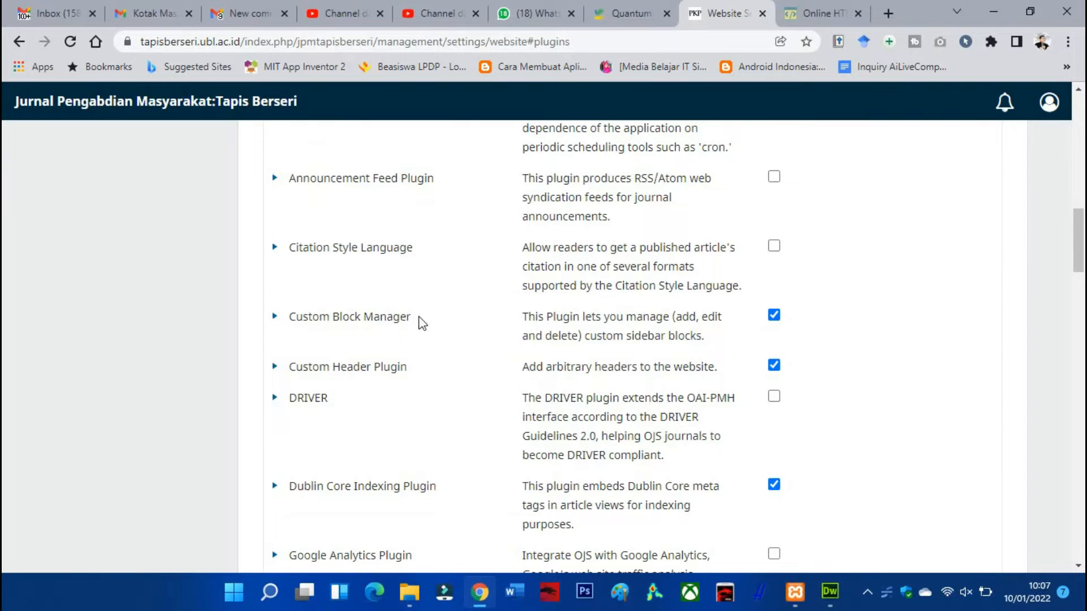
scroll(417, 317, "up", 10)
Find the QuickSubmit plugin in the Plugin Gallery and install it
left_click(428, 277)
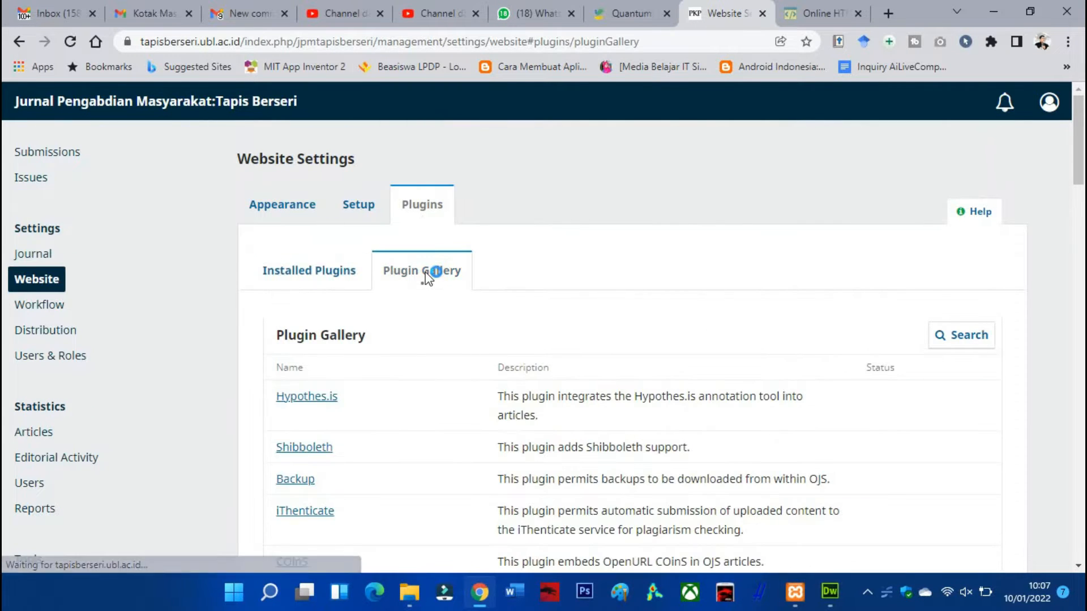
scroll(363, 348, "down", 4)
scroll(359, 329, "down", 2)
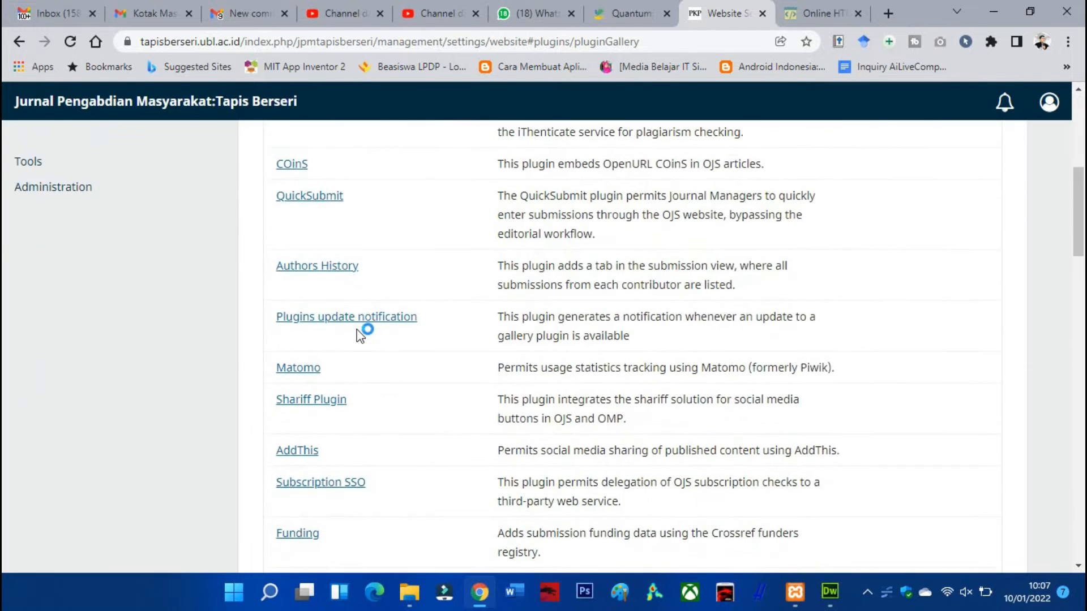
scroll(361, 323, "down", 2)
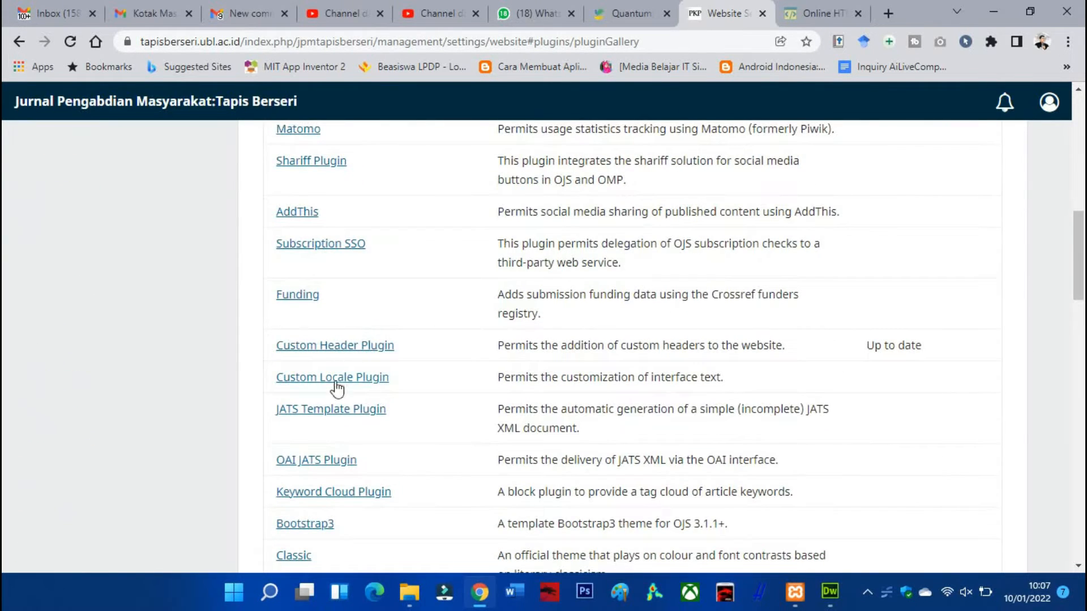
scroll(361, 360, "down", 4)
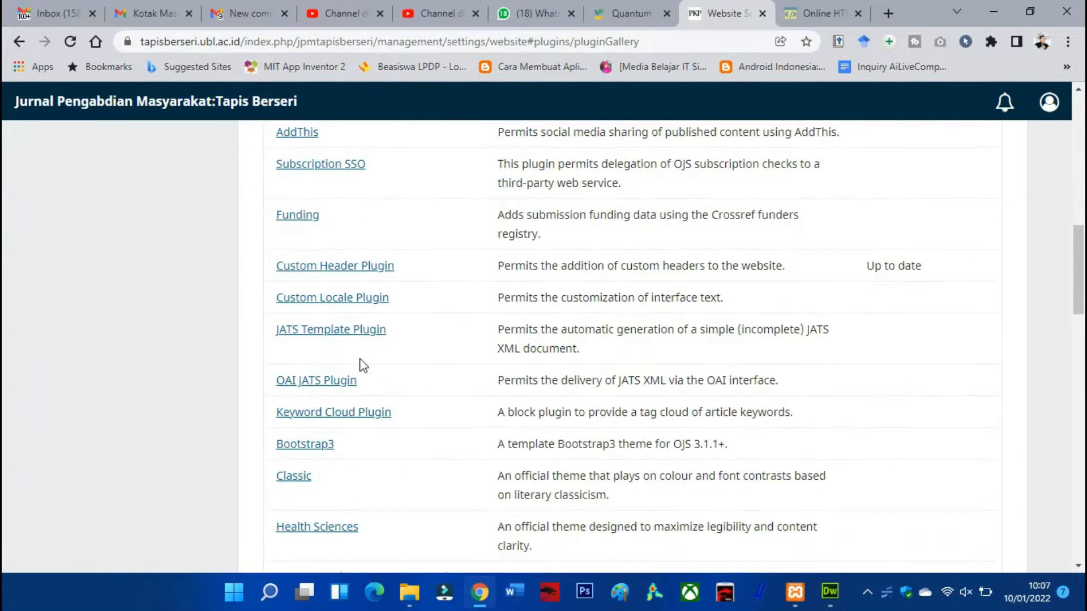
scroll(361, 360, "down", 6)
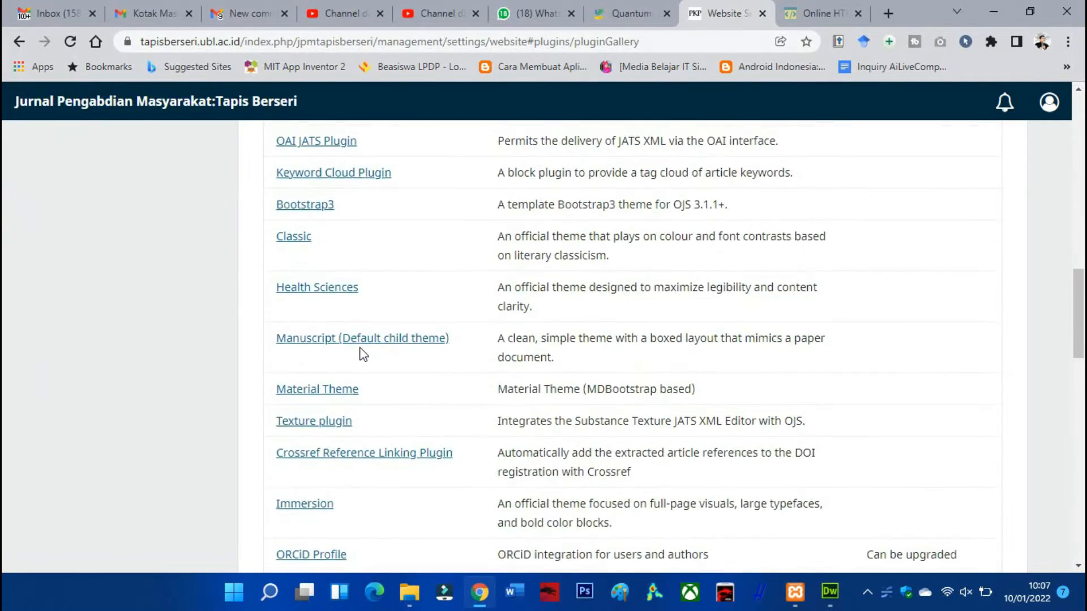
scroll(357, 346, "down", 4)
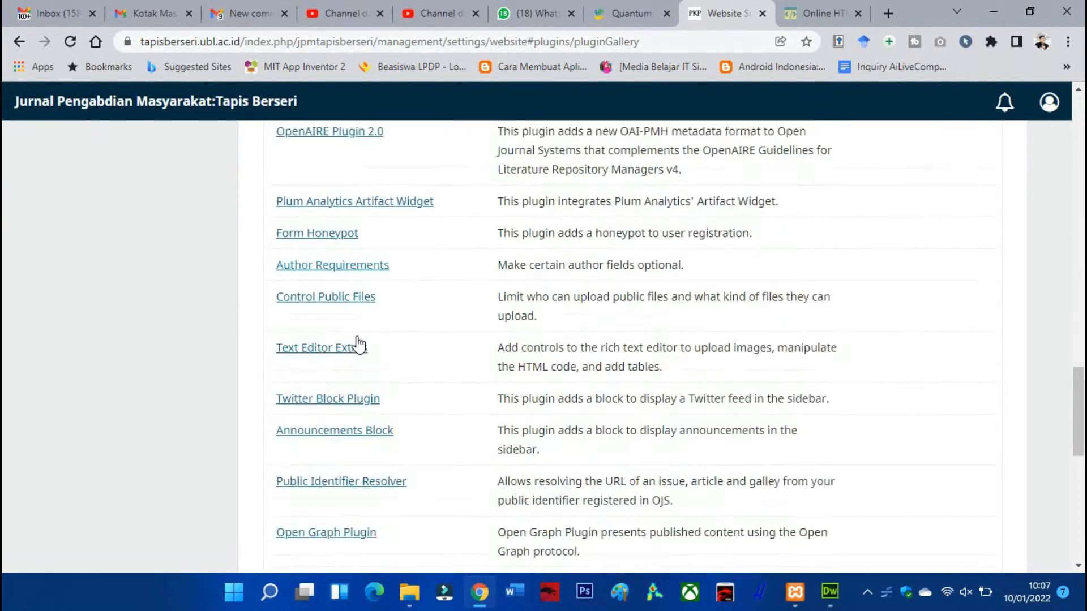
scroll(355, 339, "up", 10)
scroll(358, 334, "up", 2)
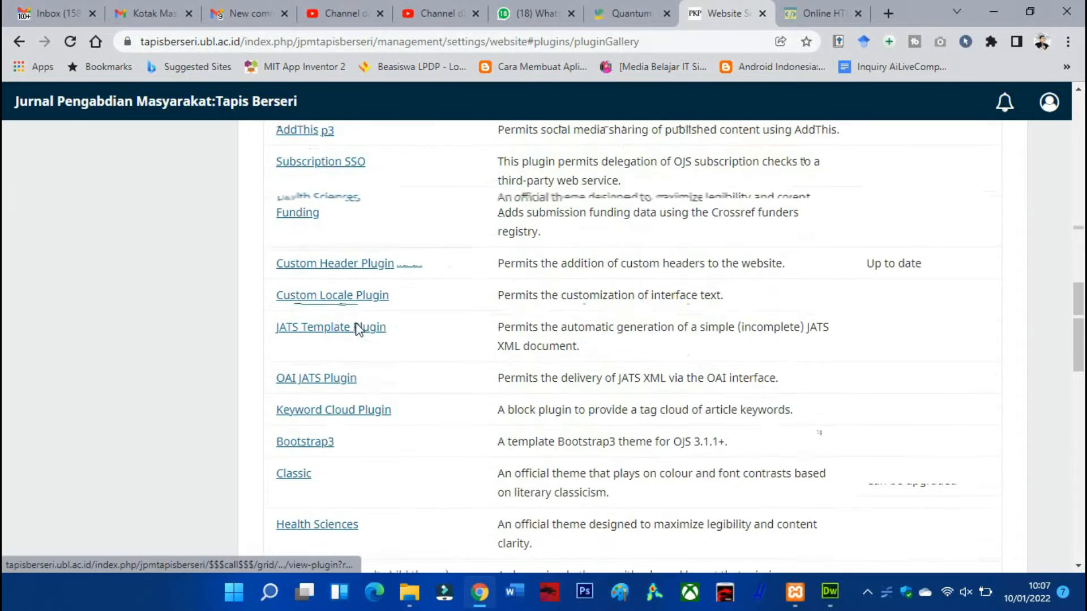
scroll(357, 331, "up", 3)
scroll(354, 329, "up", 4)
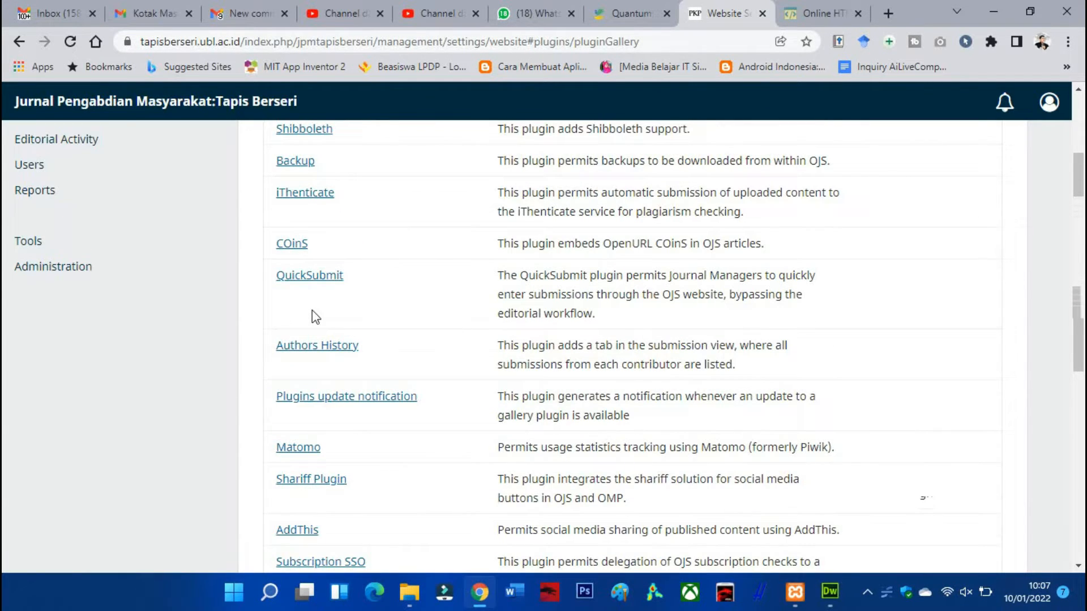
left_click(306, 278)
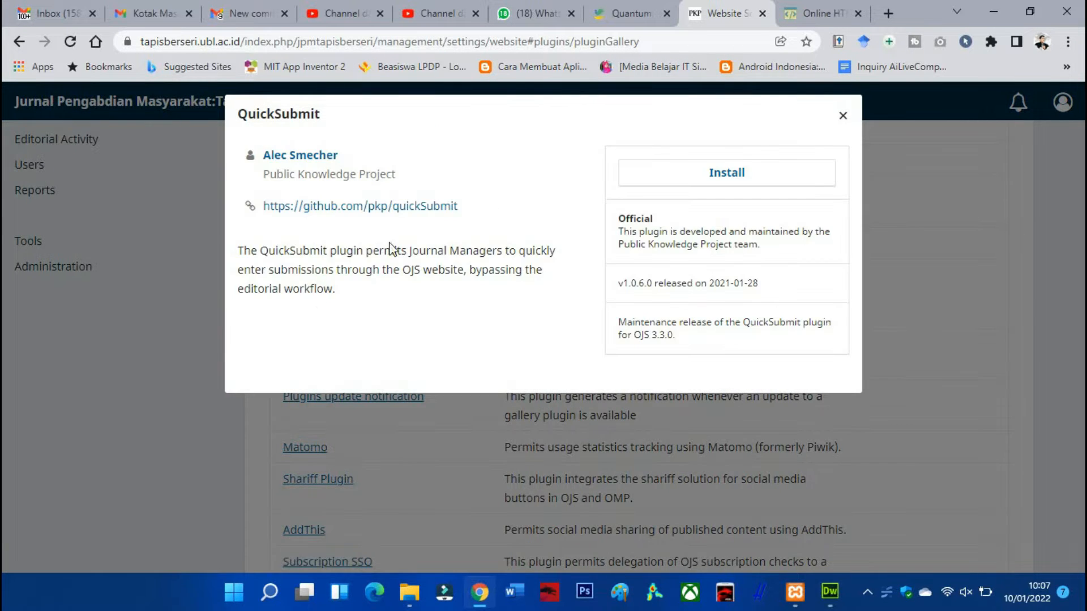
left_click(710, 176)
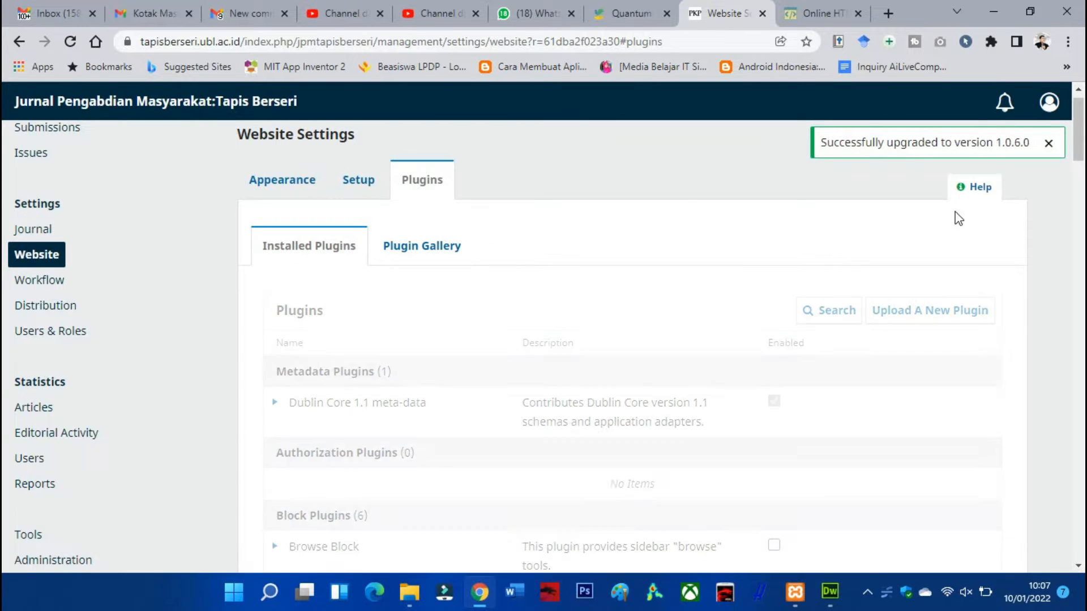
Locate the QuickSubmit Plugin among the installed import/export plugins and expand its available actions
scroll(586, 283, "down", 6)
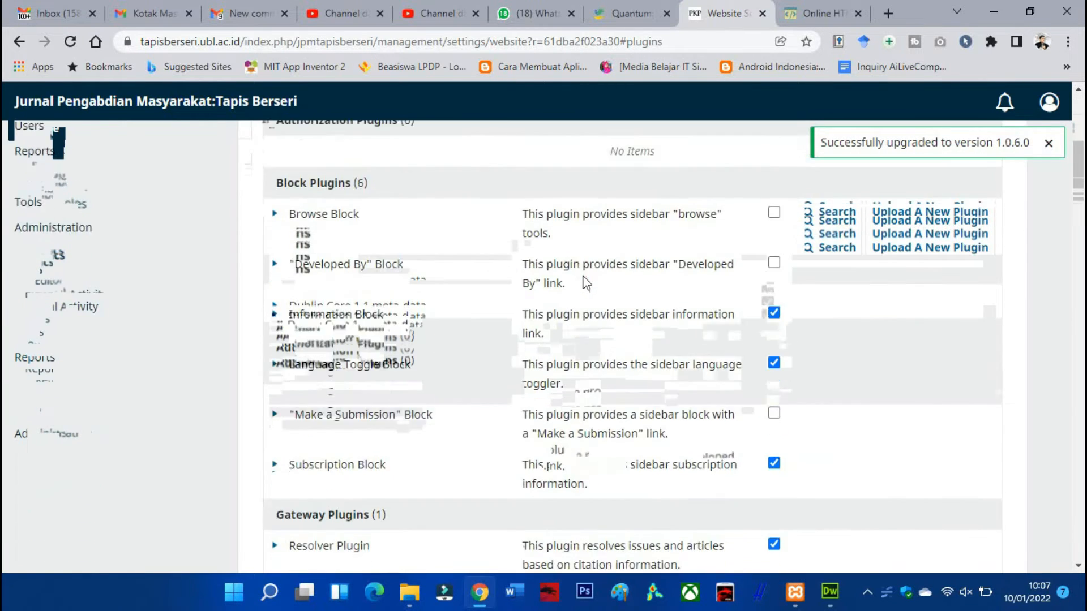
scroll(586, 283, "down", 14)
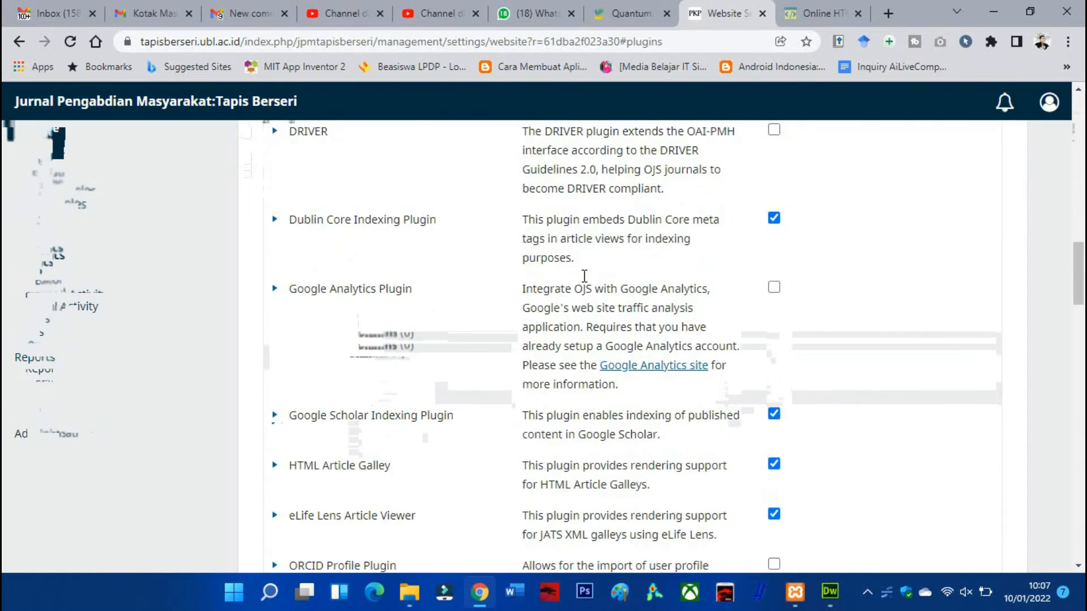
scroll(584, 276, "down", 8)
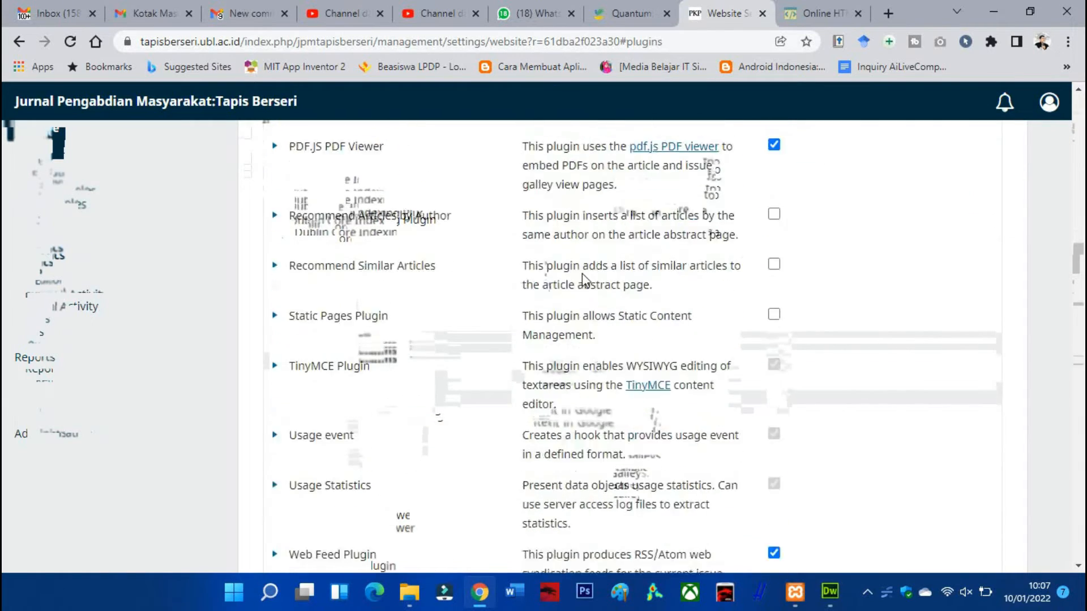
scroll(583, 278, "down", 7)
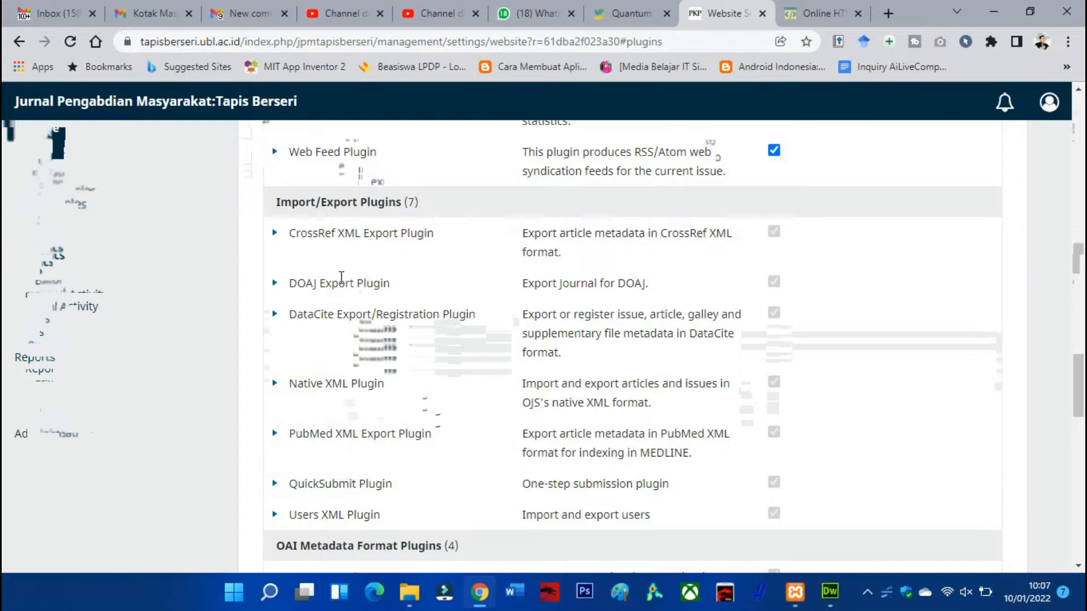
scroll(342, 278, "down", 10)
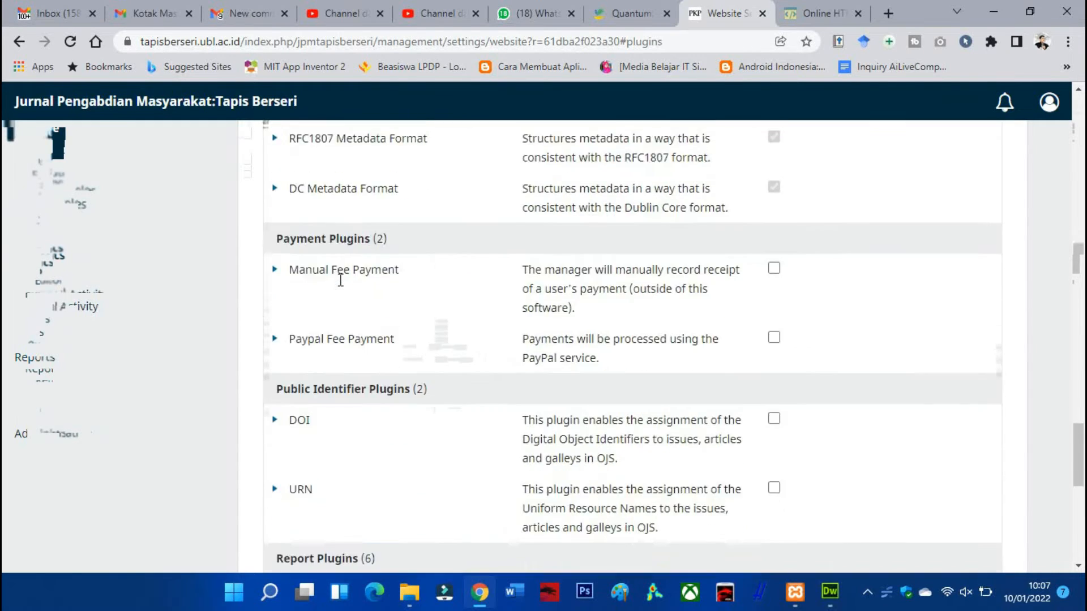
scroll(341, 279, "down", 10)
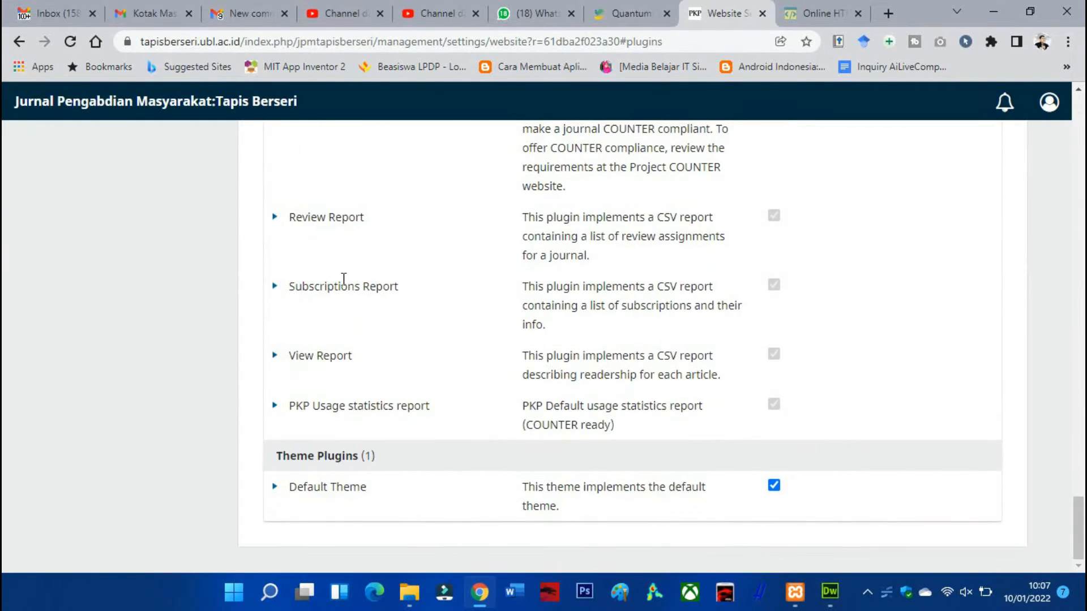
scroll(343, 279, "up", 14)
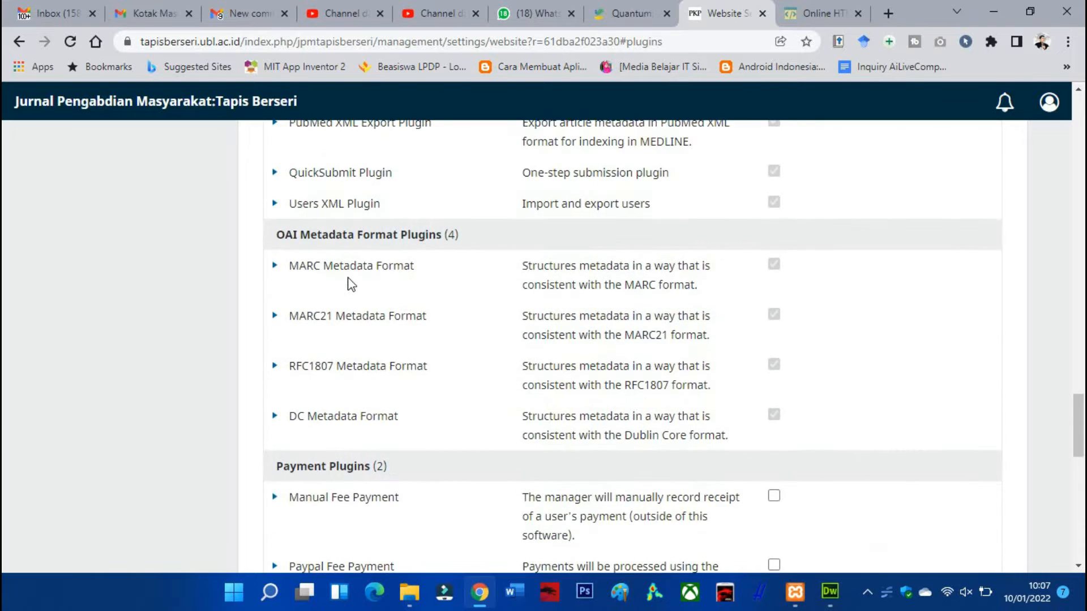
scroll(349, 283, "up", 3)
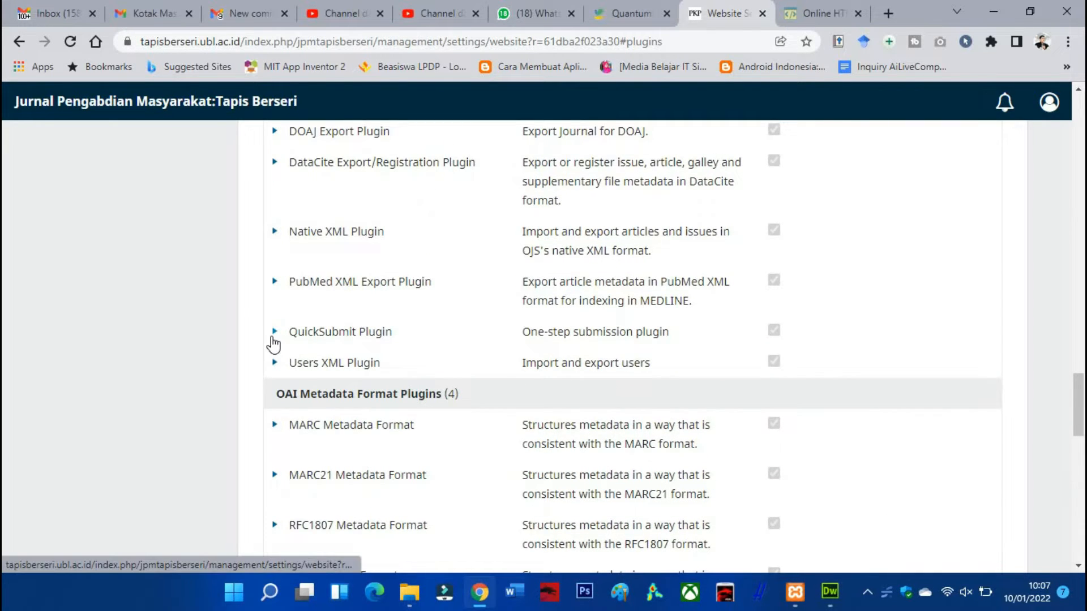
left_click(275, 334)
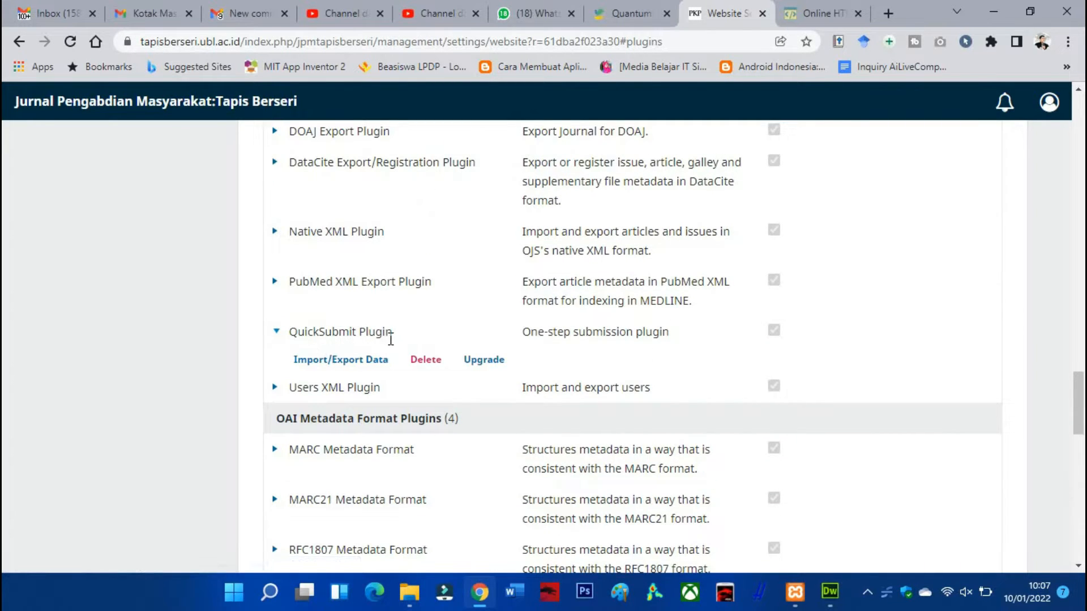
Find the Custom Block Manager among the installed generic plugins and open its custom block management
scroll(775, 340, "up", 1)
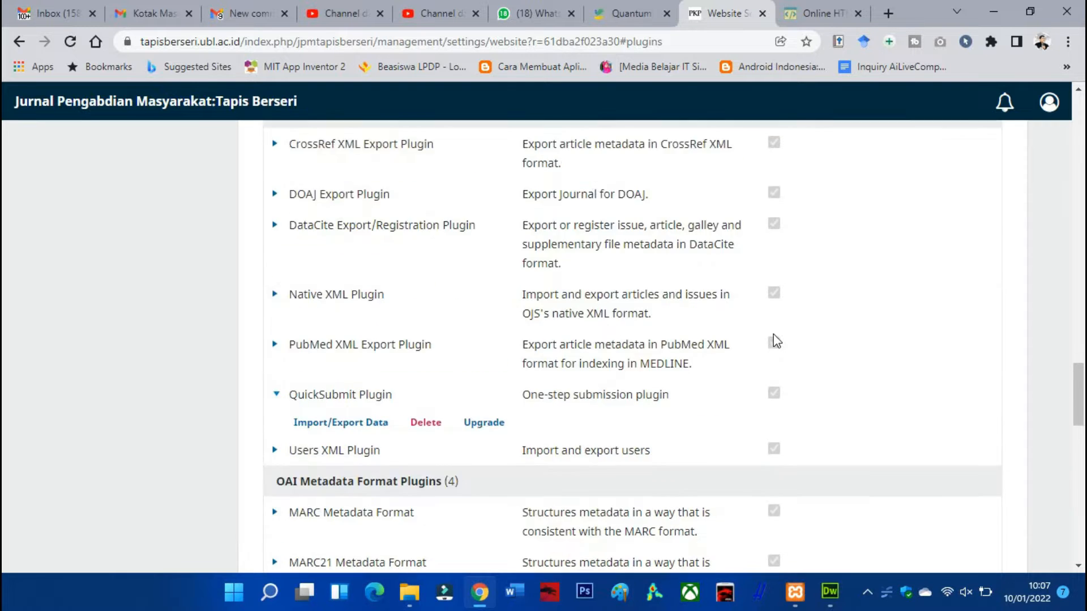
scroll(776, 339, "up", 5)
scroll(775, 312, "down", 4)
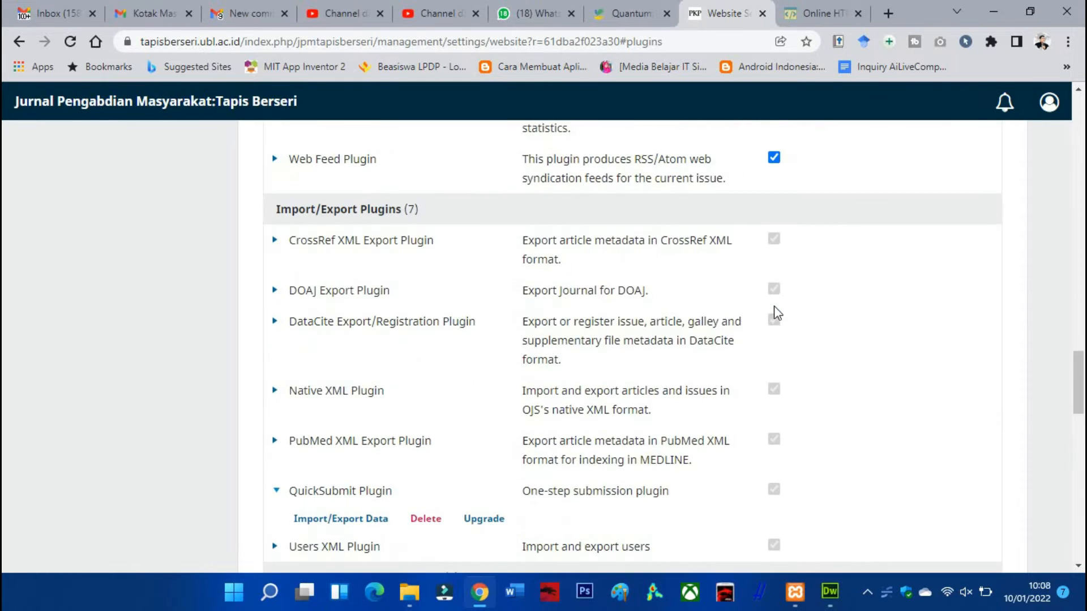
scroll(773, 312, "up", 10)
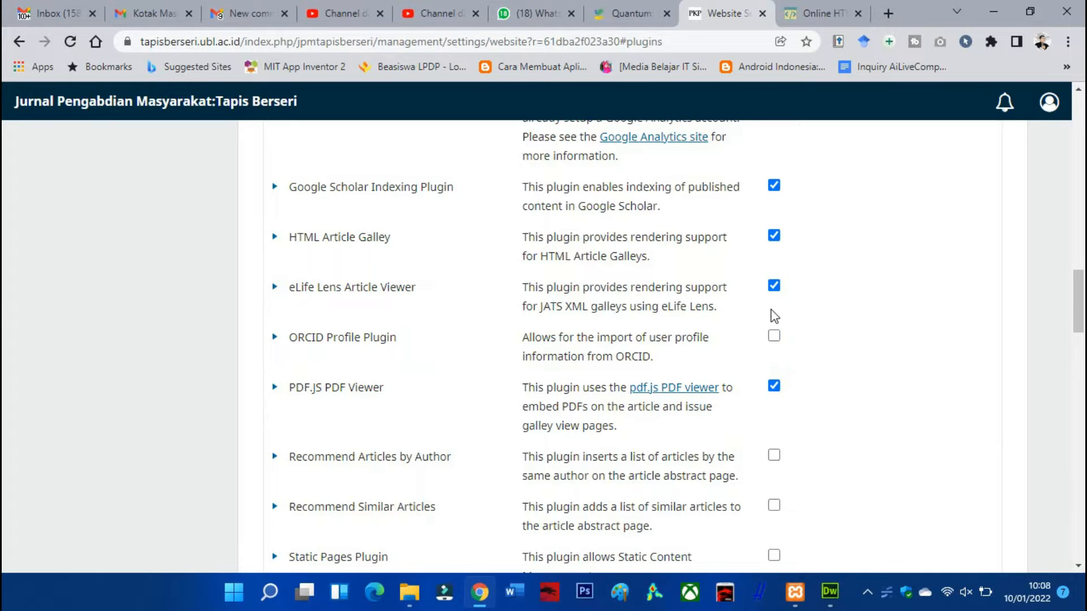
scroll(736, 334, "up", 10)
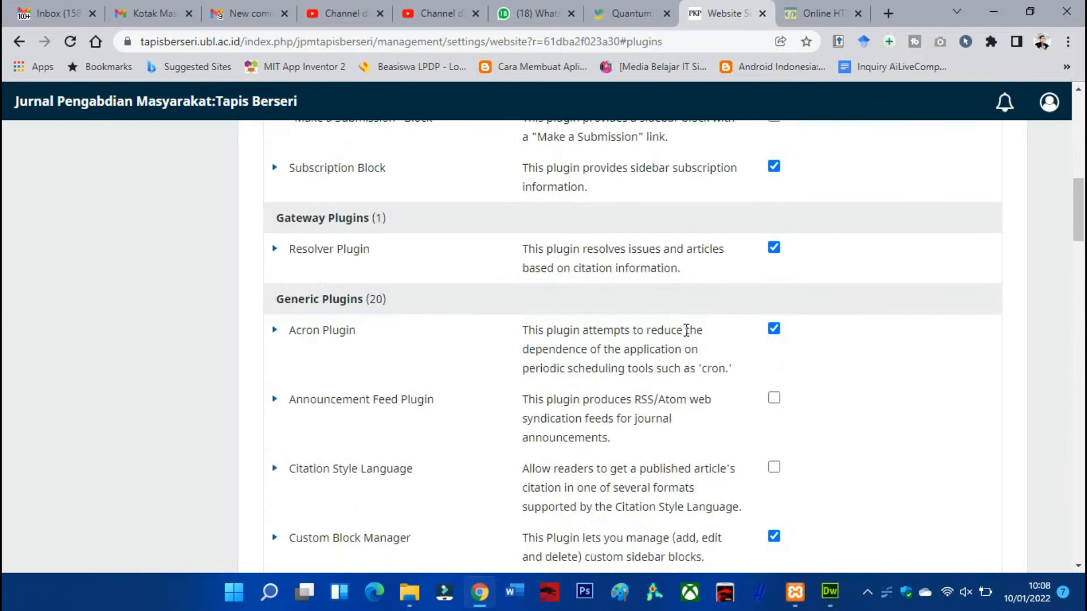
scroll(687, 330, "up", 5)
scroll(688, 328, "up", 5)
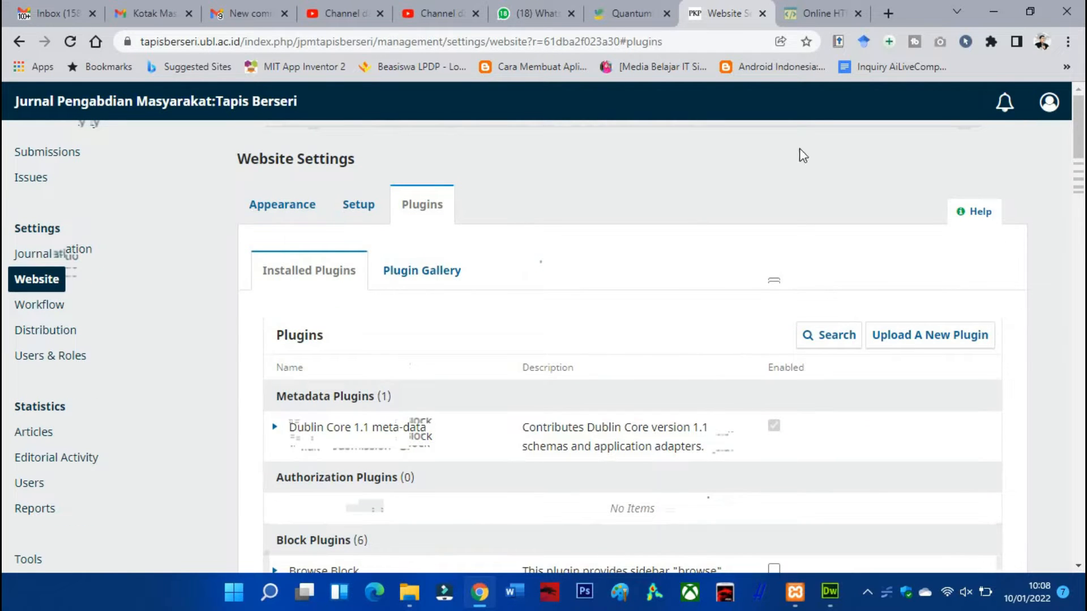
scroll(490, 308, "down", 10)
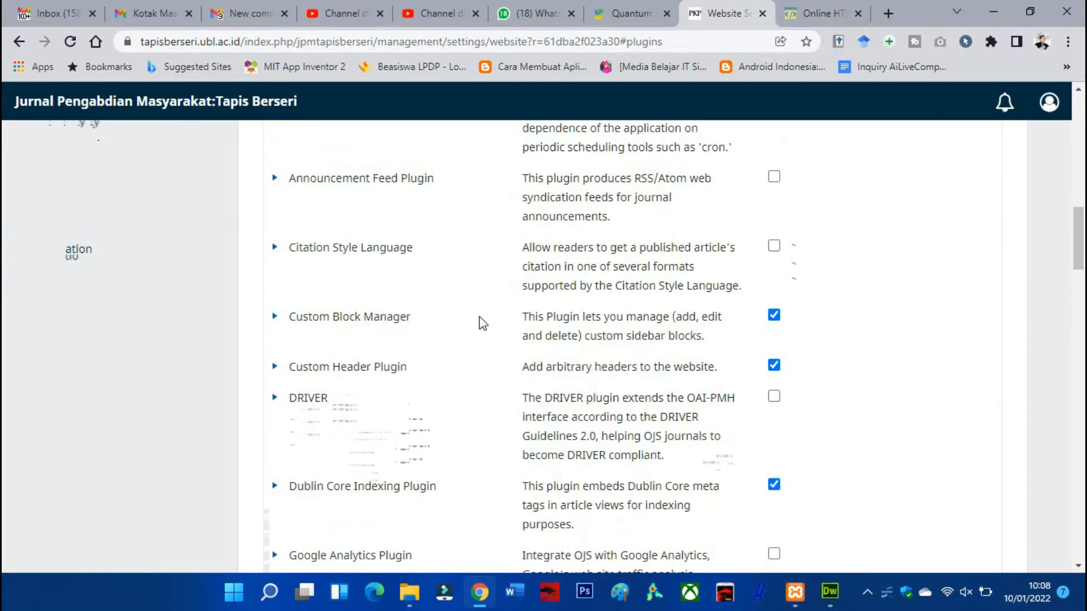
left_click(275, 317)
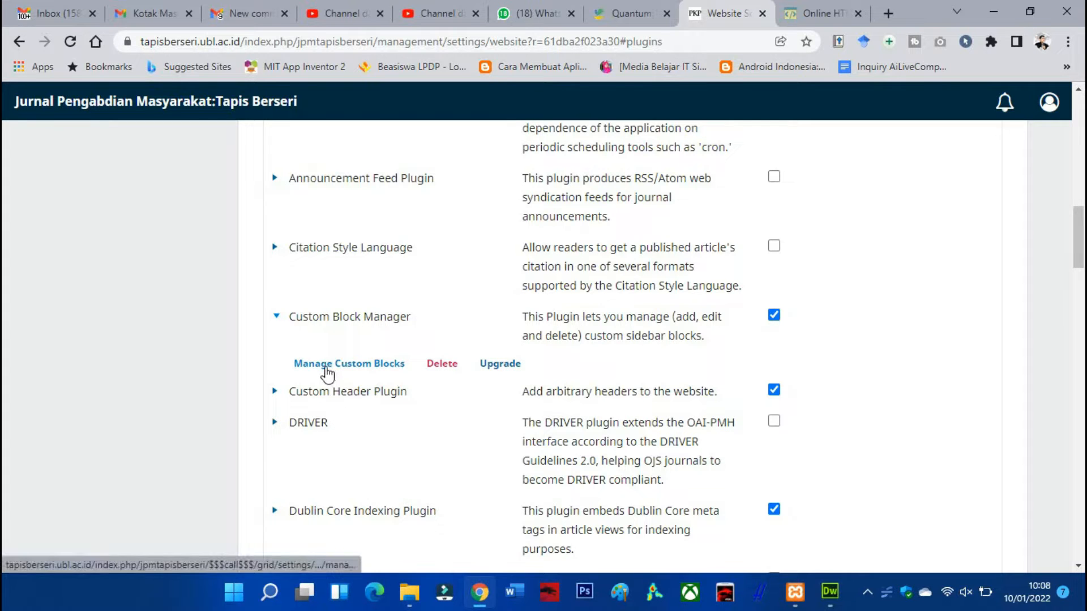
left_click(327, 367)
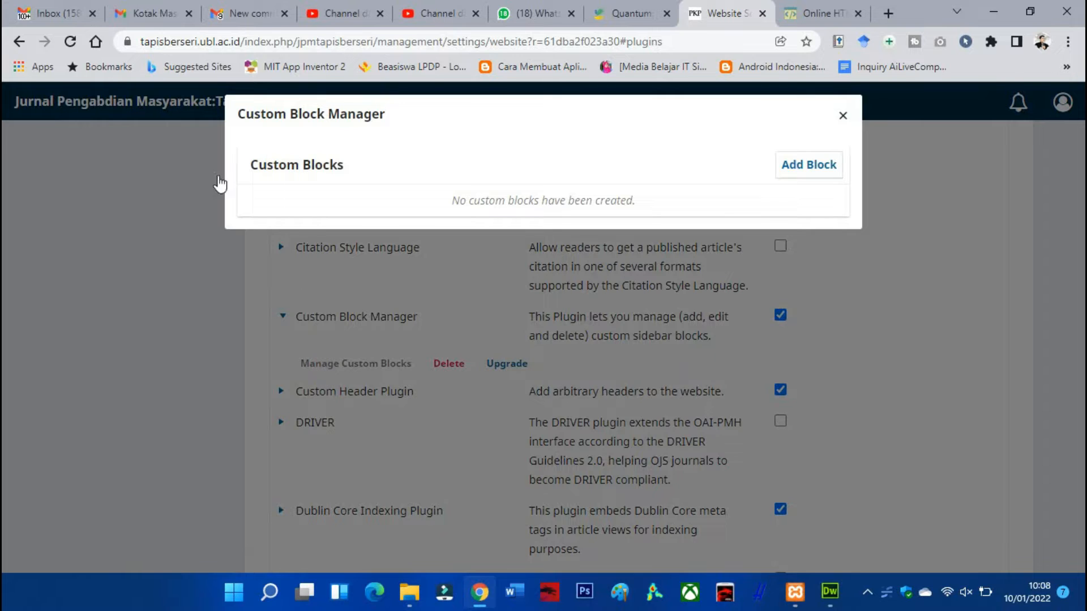
Add an empty custom block named menusidebar, save it, and check its available actions
left_click(795, 169)
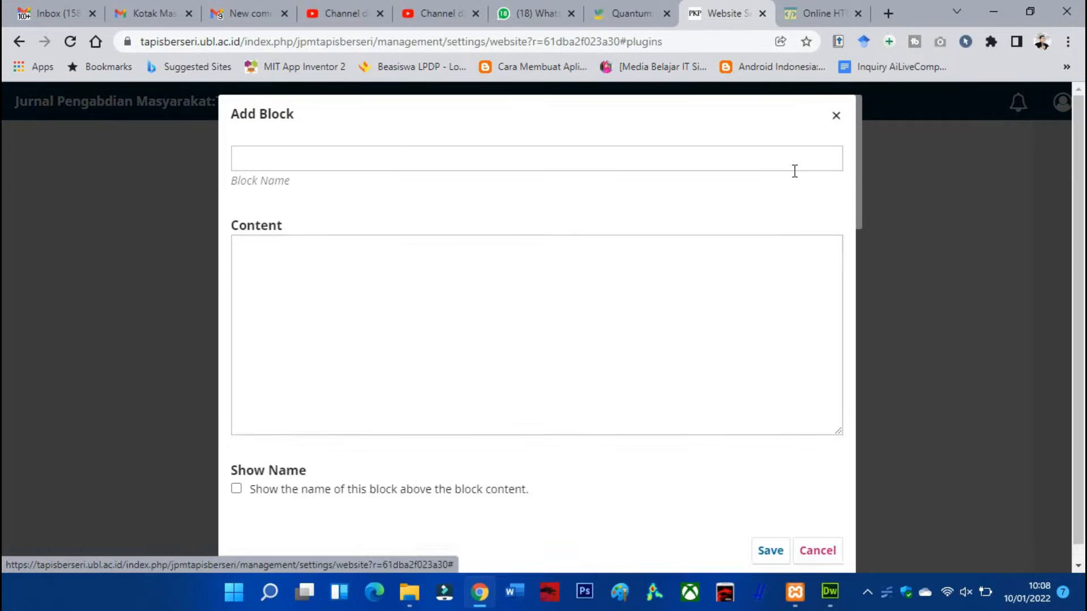
left_click(388, 153)
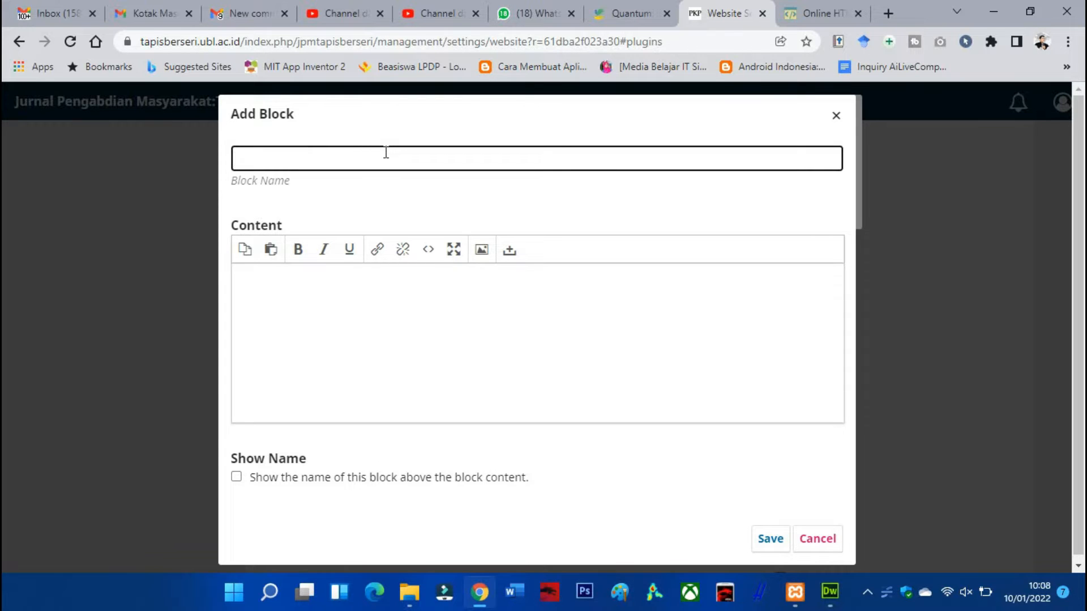
type("menu")
key("BackSpace")
key("BackSpace")
key("BackSpace")
key("BackSpace")
type("MenusideBar")
left_click(770, 537)
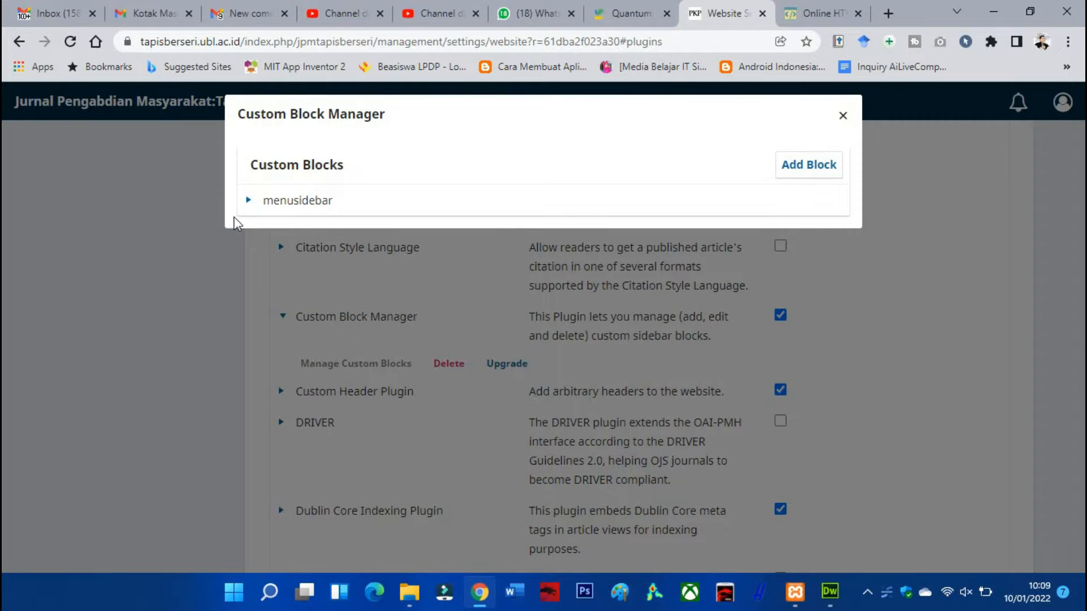
left_click(248, 202)
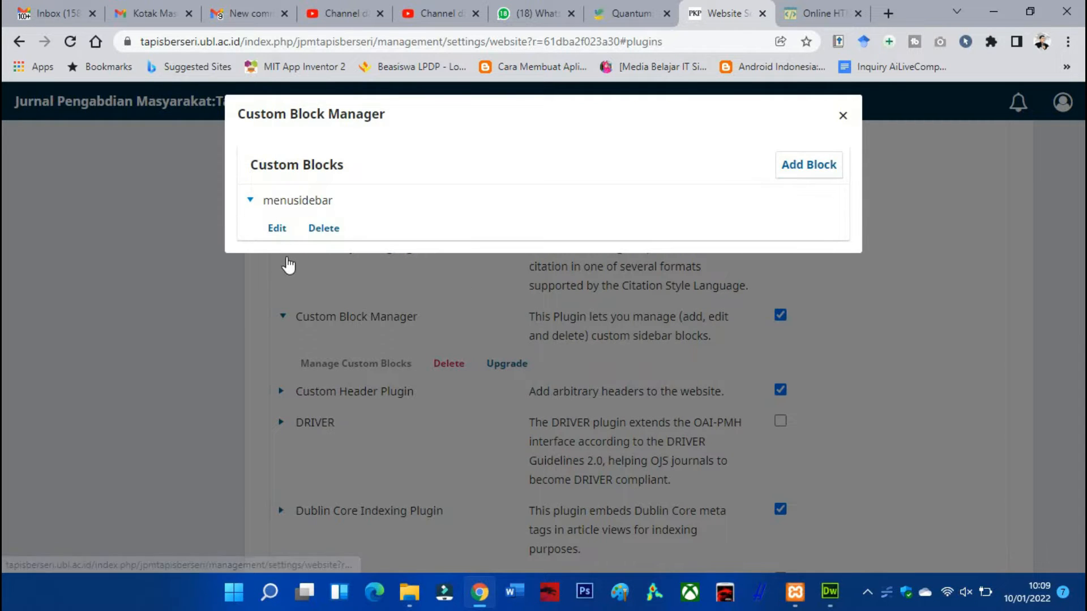
left_click(251, 203)
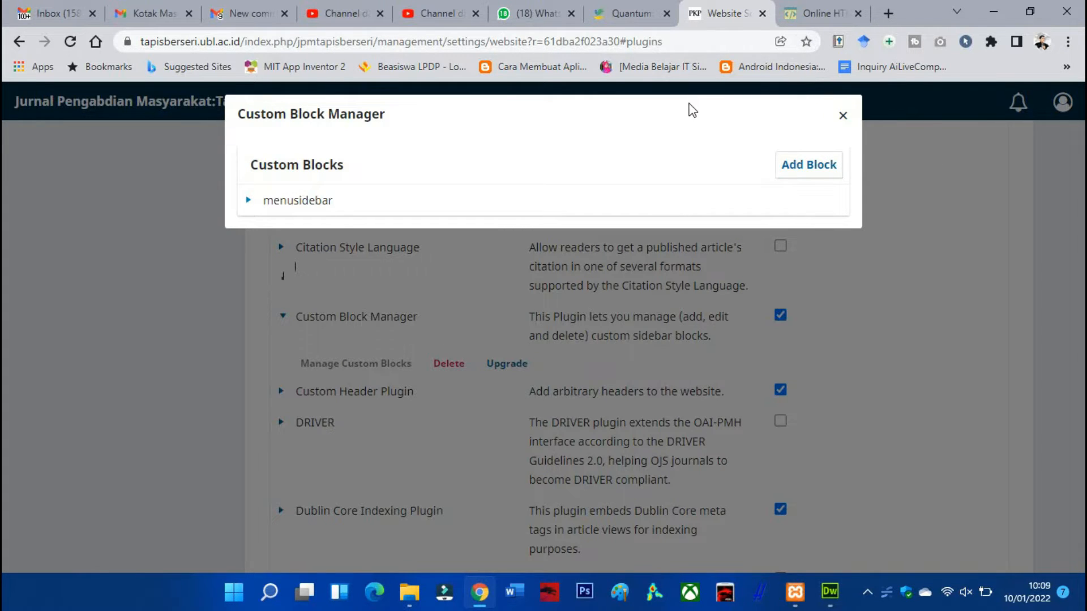
Switch to the html-online.com editor and examine its address and the source code of the MENU UTAMA table
left_click(802, 18)
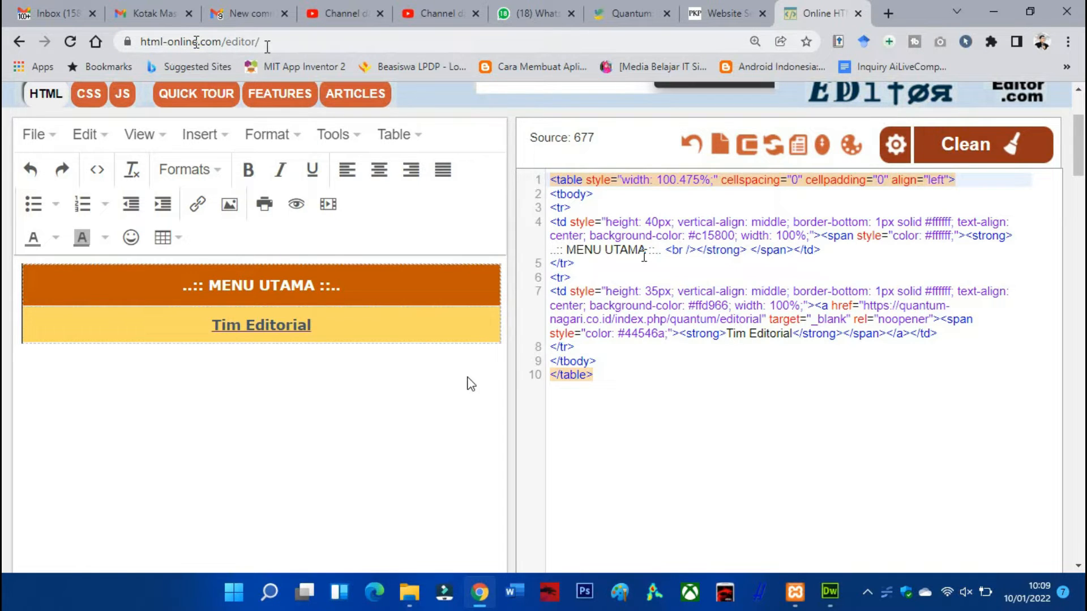
left_click_drag(267, 41, 137, 42)
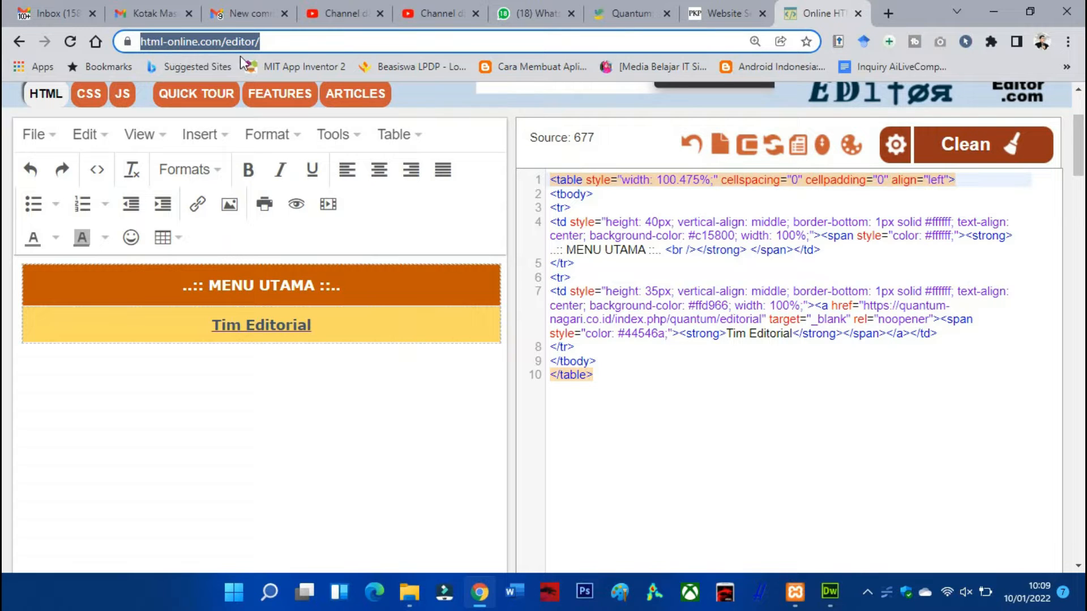
left_click(715, 382)
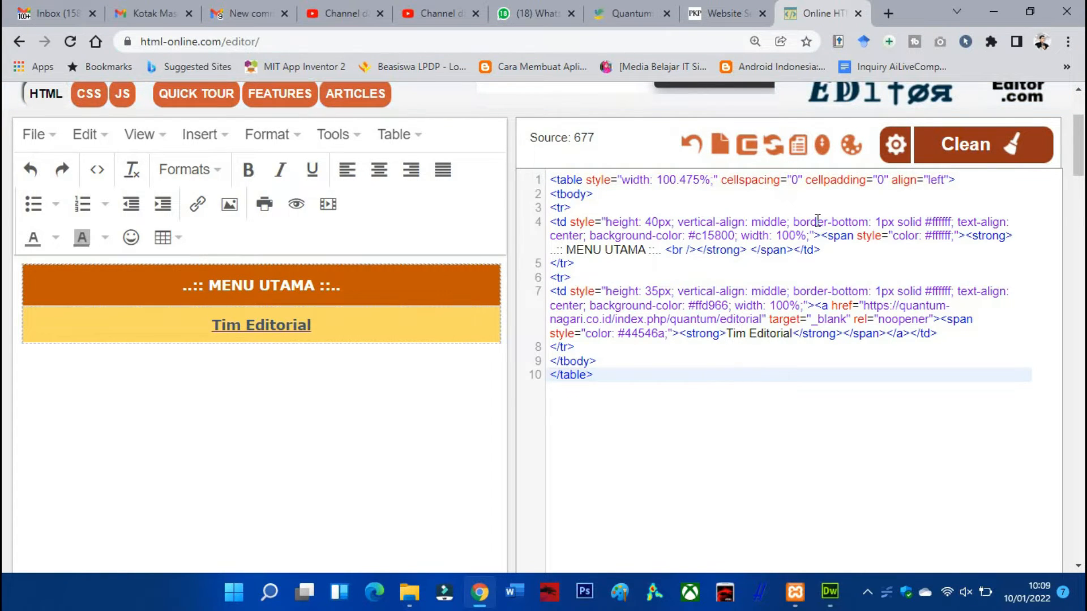
left_click_drag(629, 374, 560, 180)
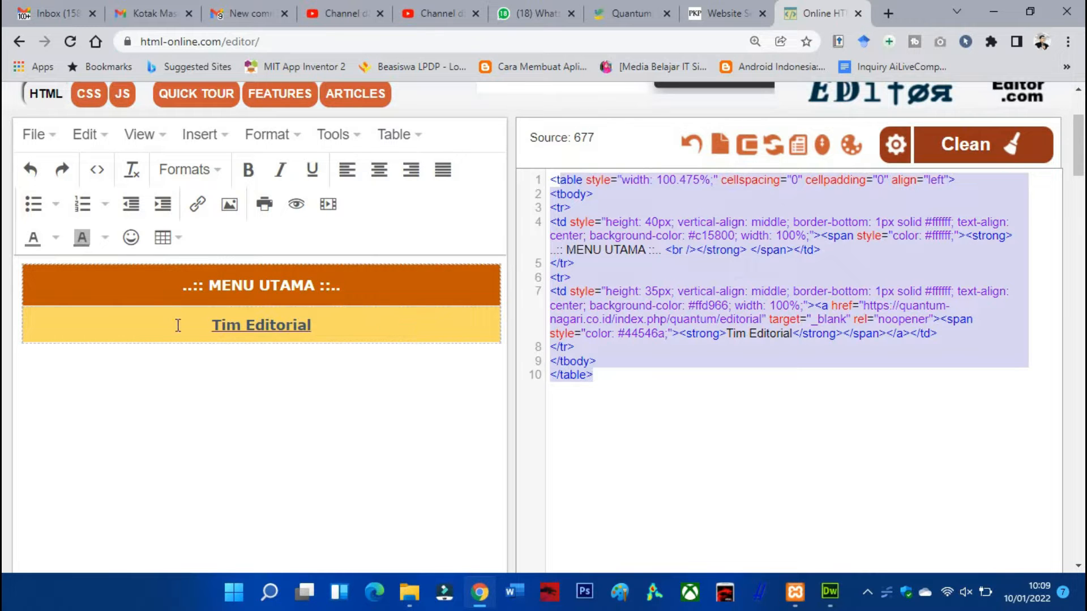
left_click(660, 422)
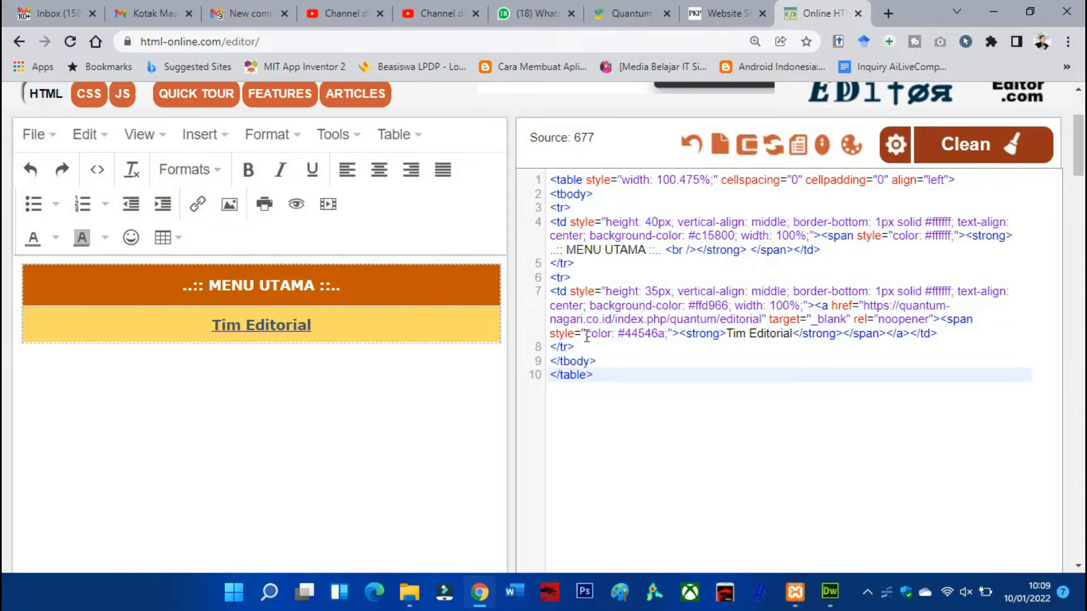
Try replacing the MENU UTAMA source code with a newly inserted 1 x 1 table, and undo the changes
left_click_drag(632, 376, 510, 180)
key("BackSpace")
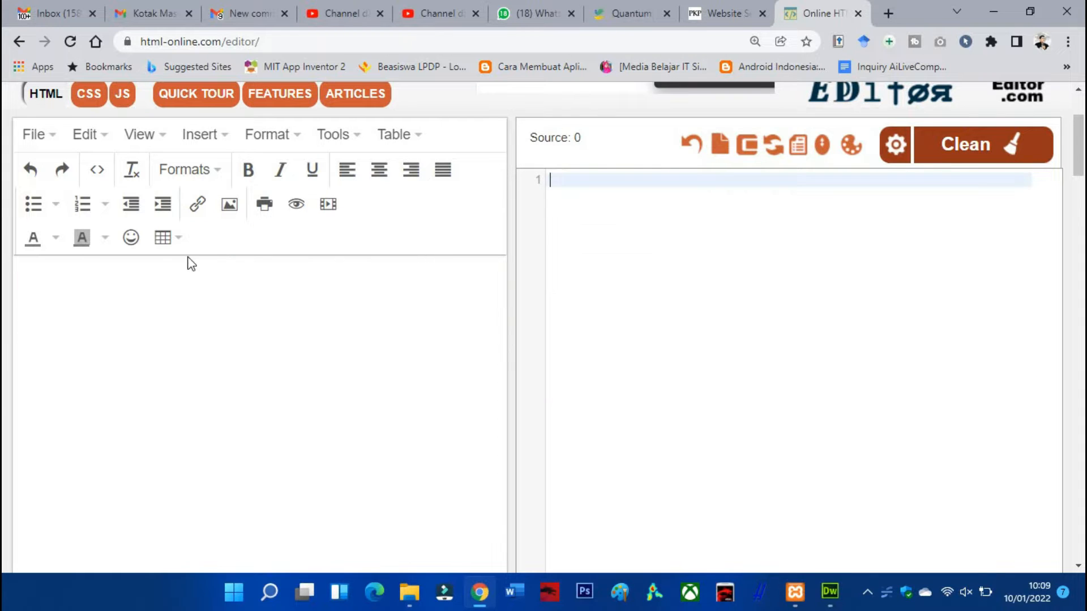
left_click(83, 285)
left_click(197, 135)
mouse_move(221, 265)
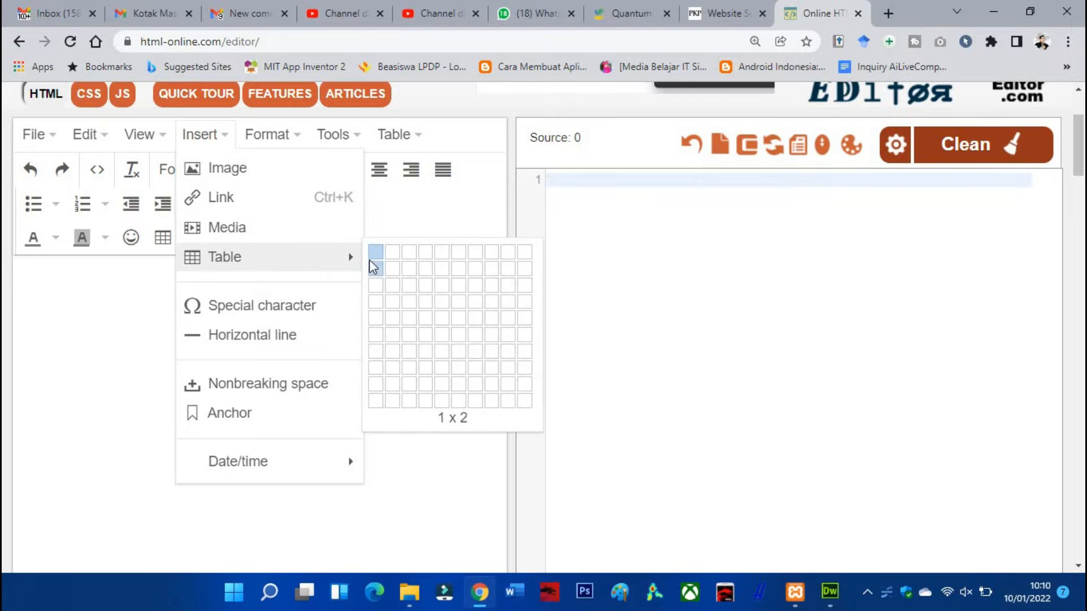
left_click(371, 258)
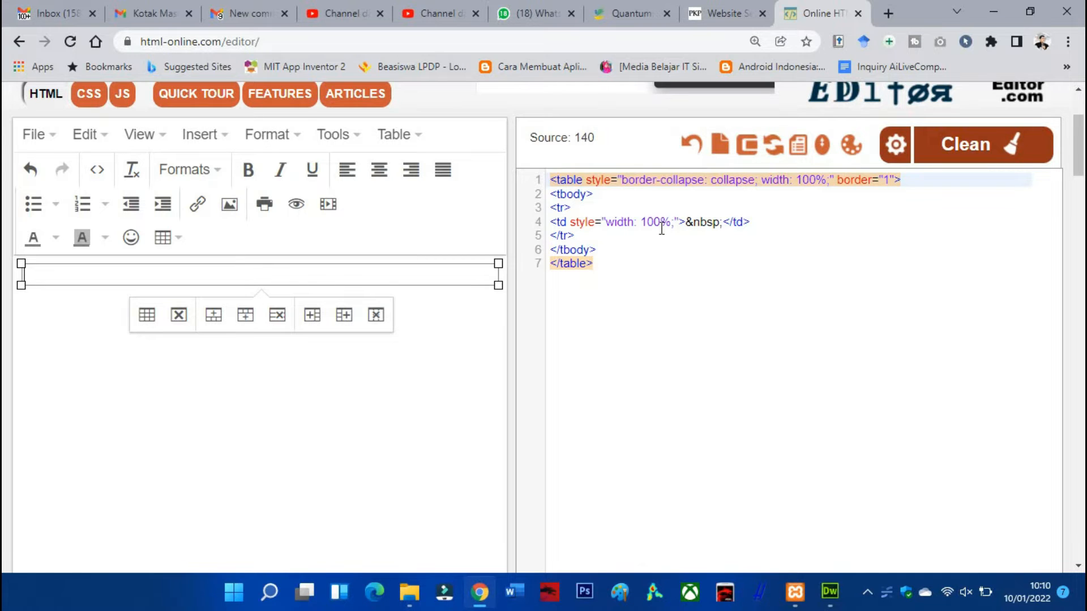
key("ctrl+z")
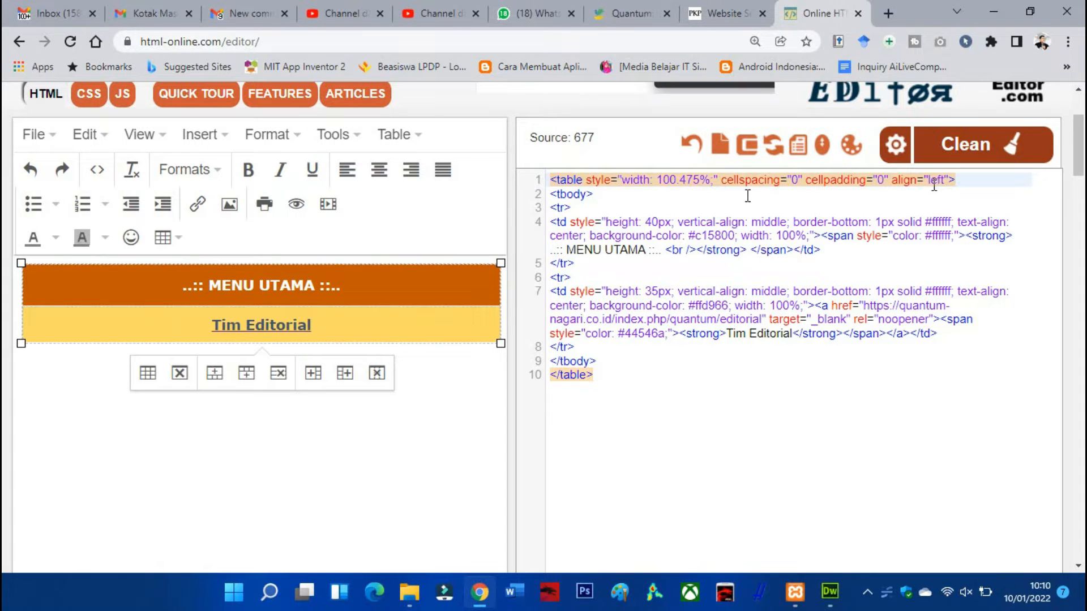
Examine the table body, row and header cell tags, comparing them with the sidebar menu on the Quantum journal site
left_click(581, 194)
left_click(565, 212)
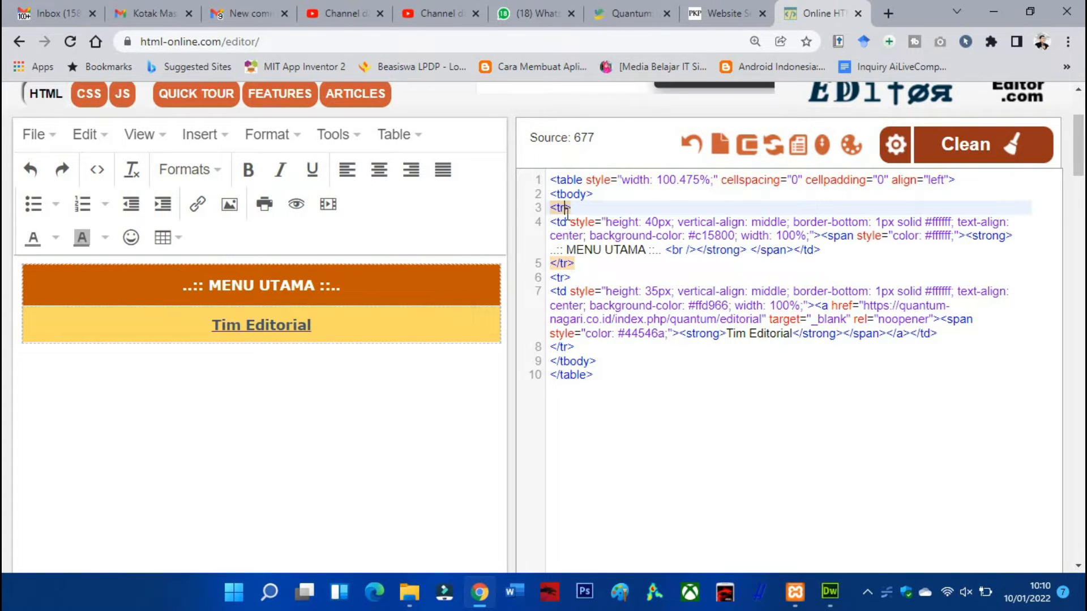
left_click(567, 223)
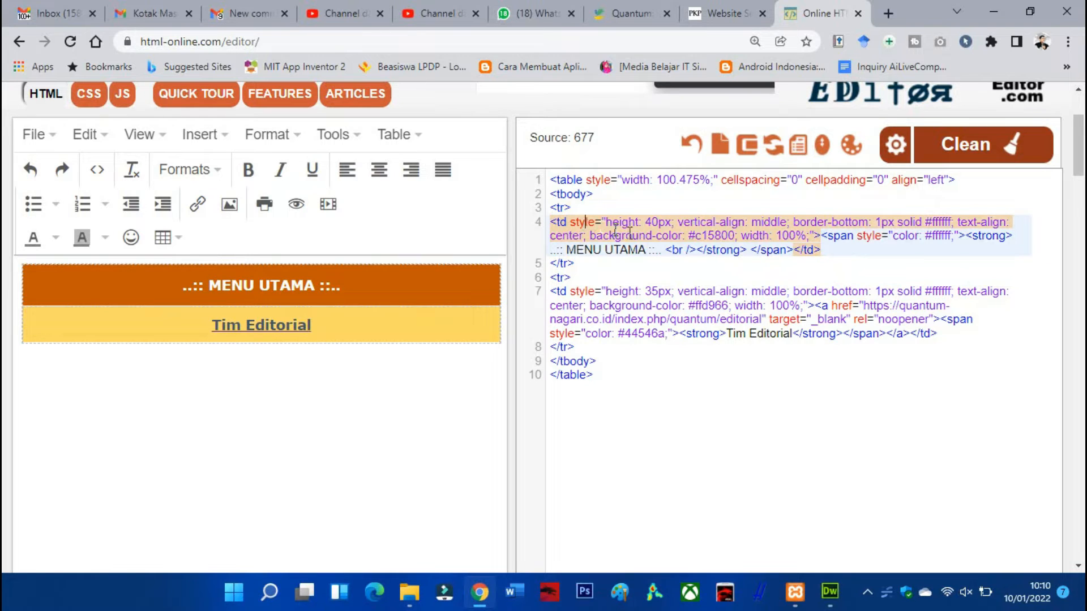
left_click(631, 9)
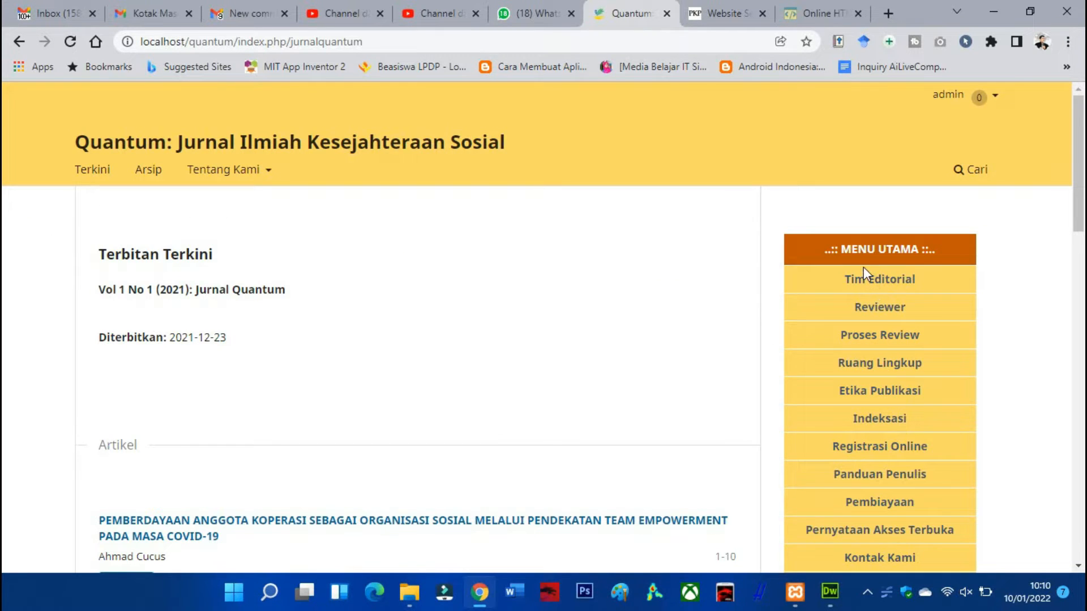
left_click(821, 13)
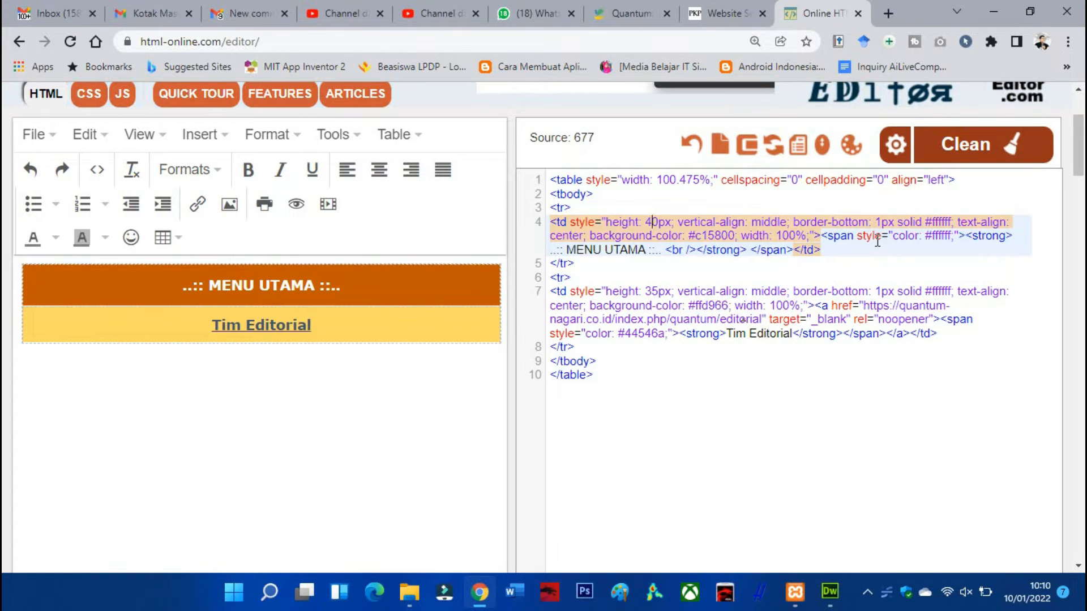
Examine the border colour and background colour codes in the MENU UTAMA header cell
left_click(926, 223)
left_click_drag(953, 222, 937, 223)
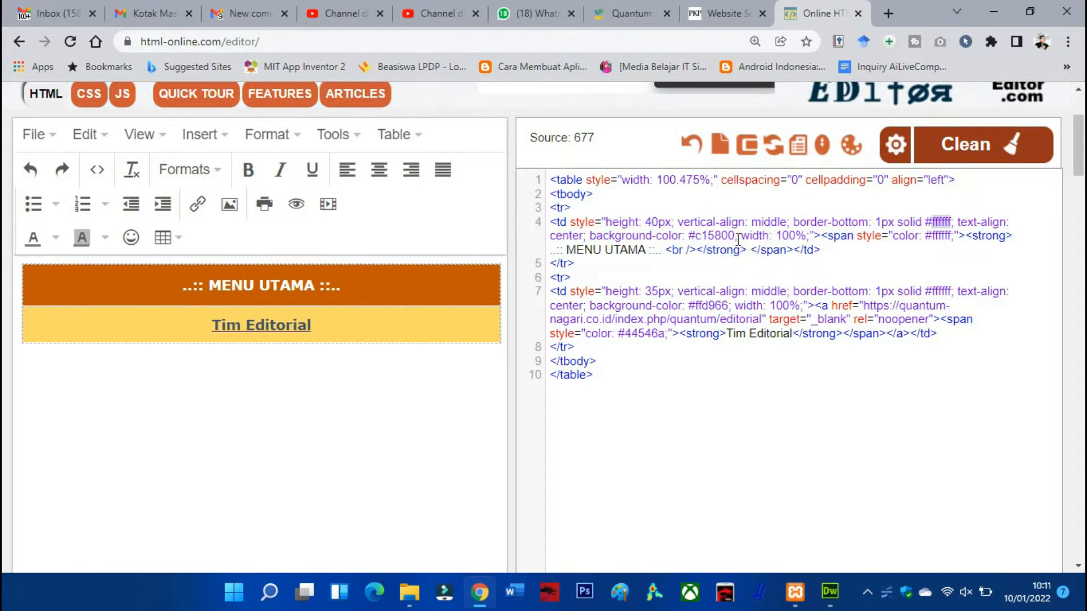
left_click_drag(738, 240, 692, 237)
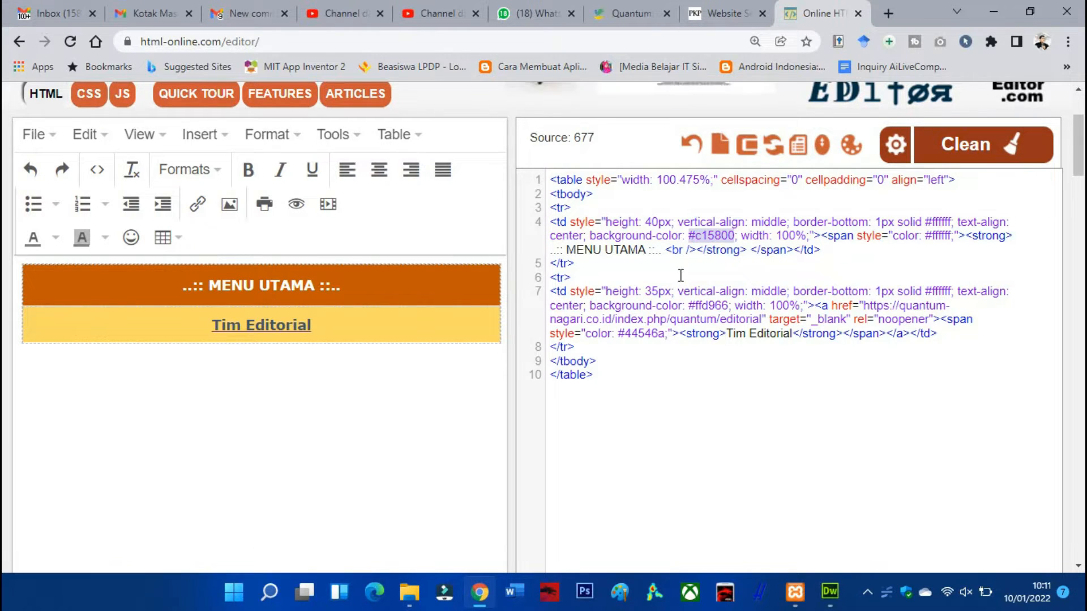
Look up the hex code of a bright magenta, #DD1AD7, in the htmlcolorcodes.com colour picker and return to the HTML editor
left_click(891, 20)
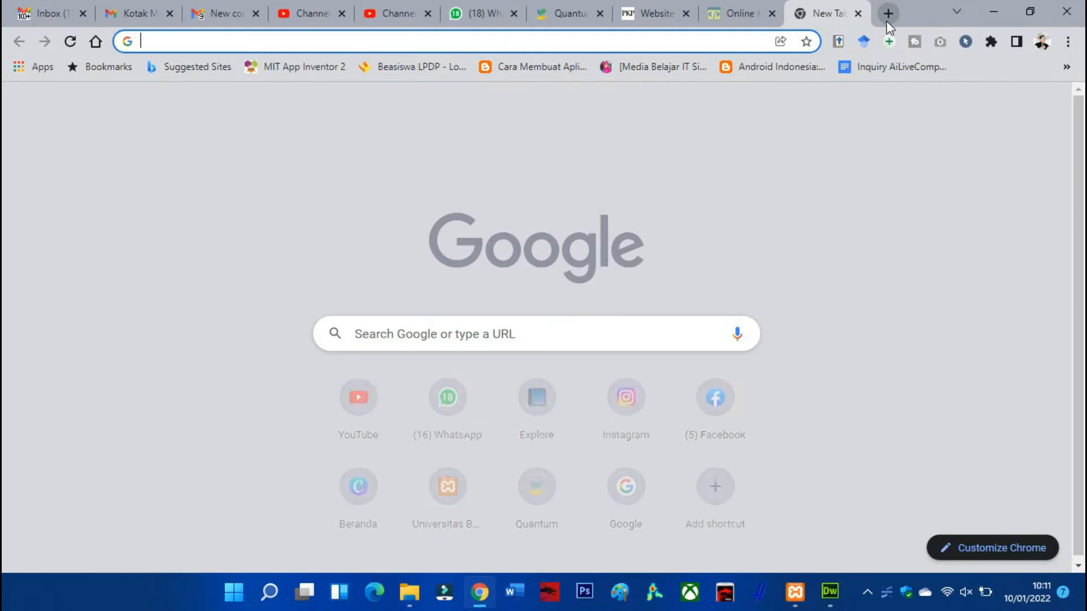
type("htm")
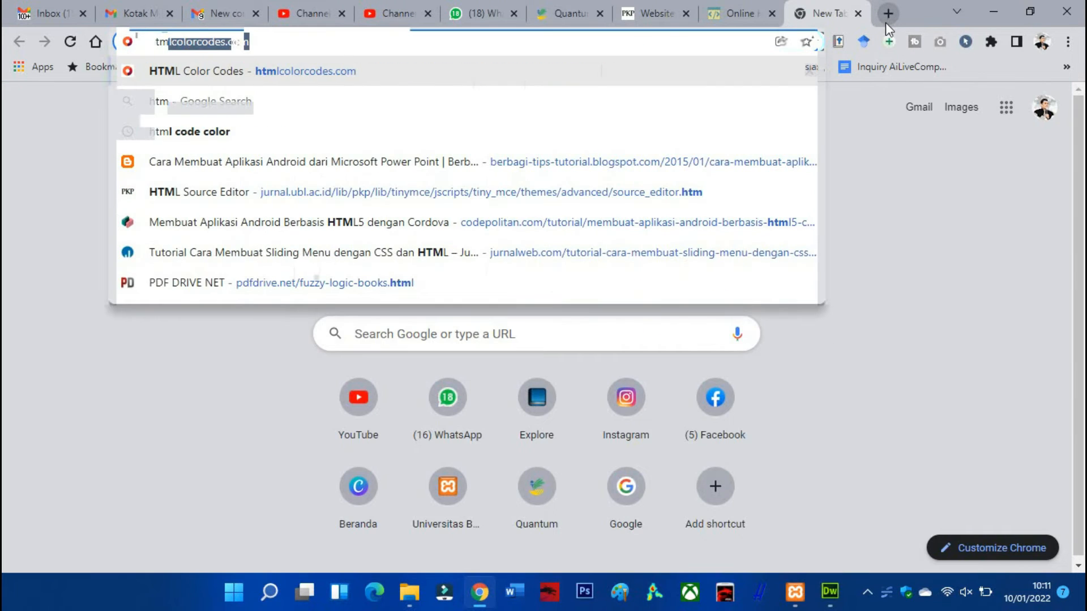
left_click(399, 73)
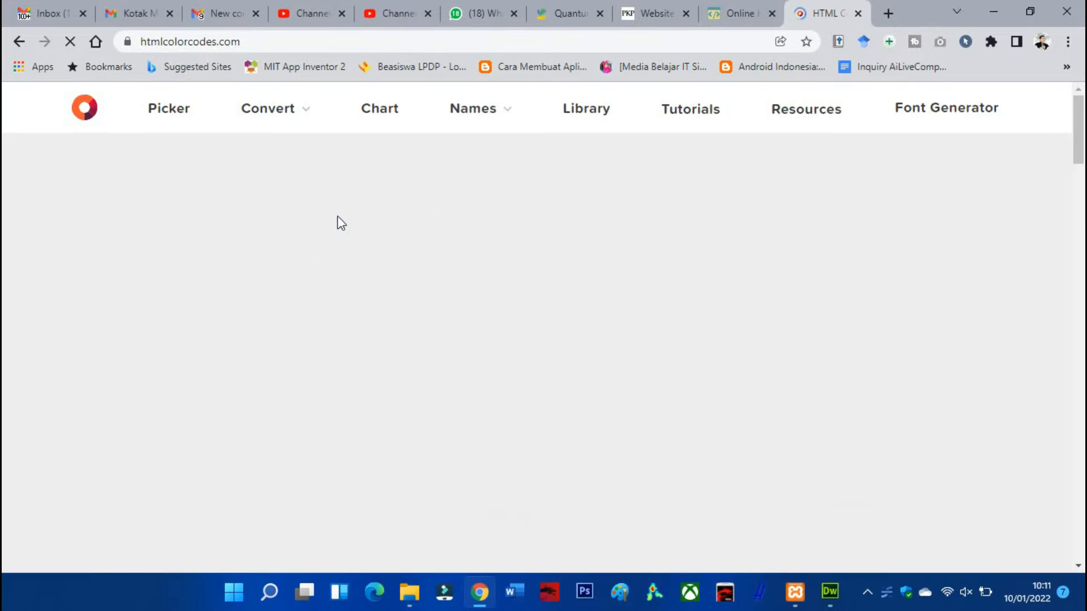
scroll(436, 309, "down", 6)
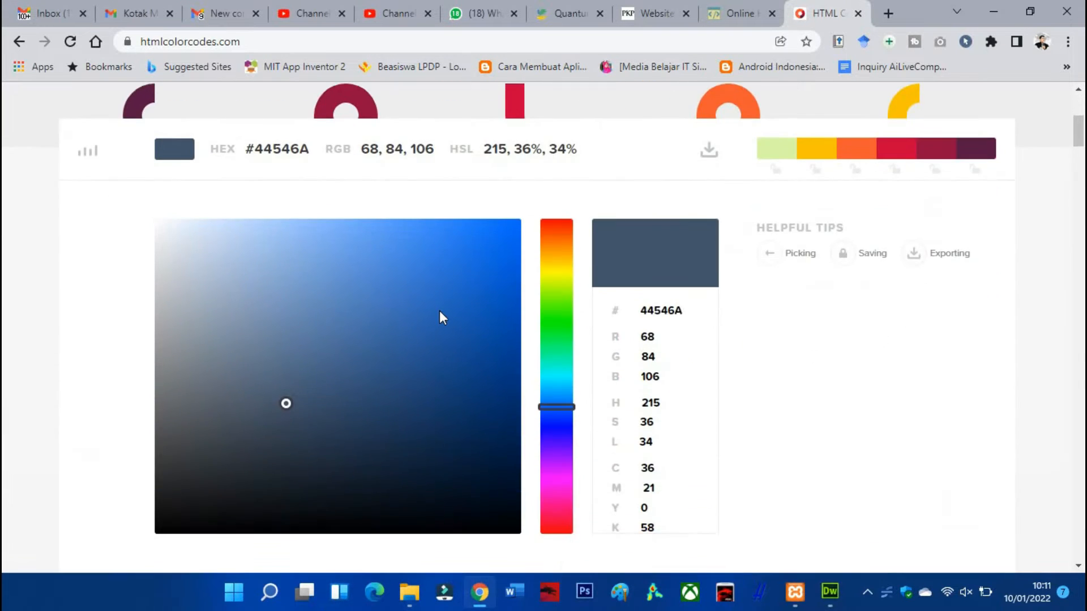
scroll(447, 317, "down", 1)
left_click(549, 404)
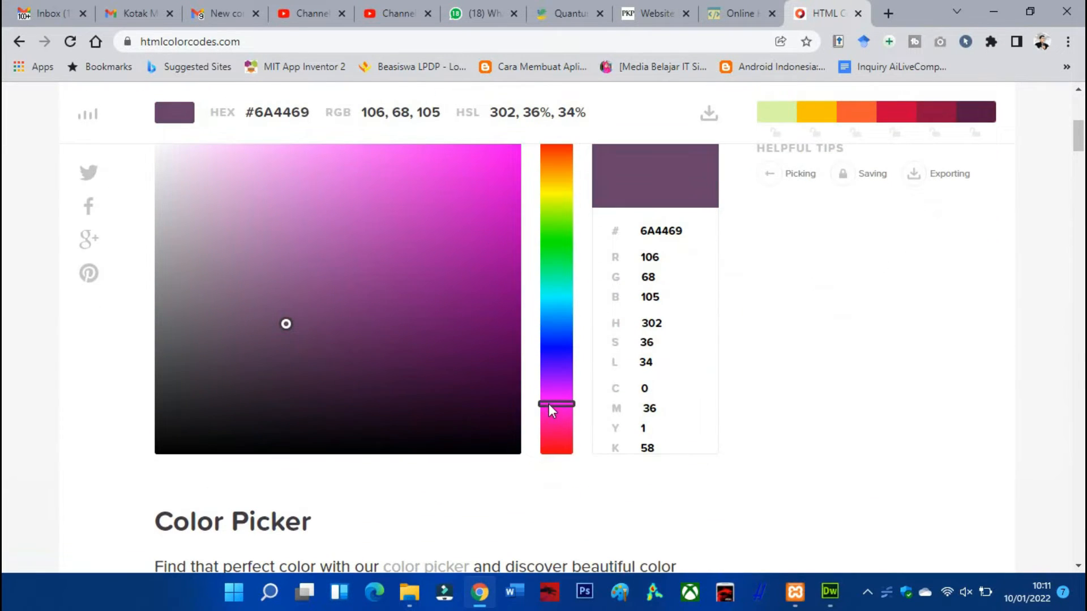
left_click(477, 181)
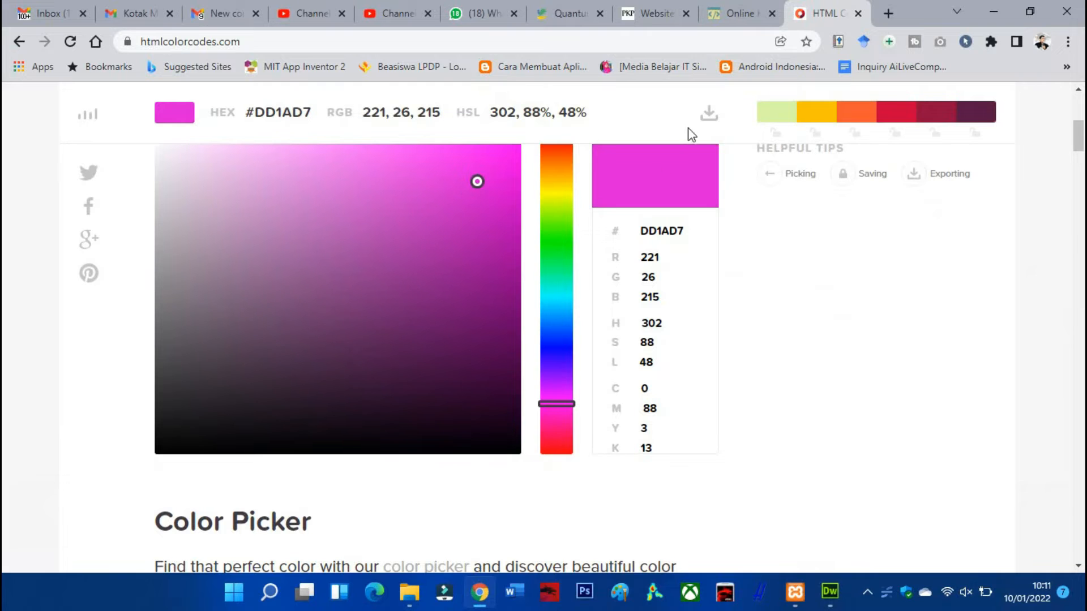
left_click(725, 10)
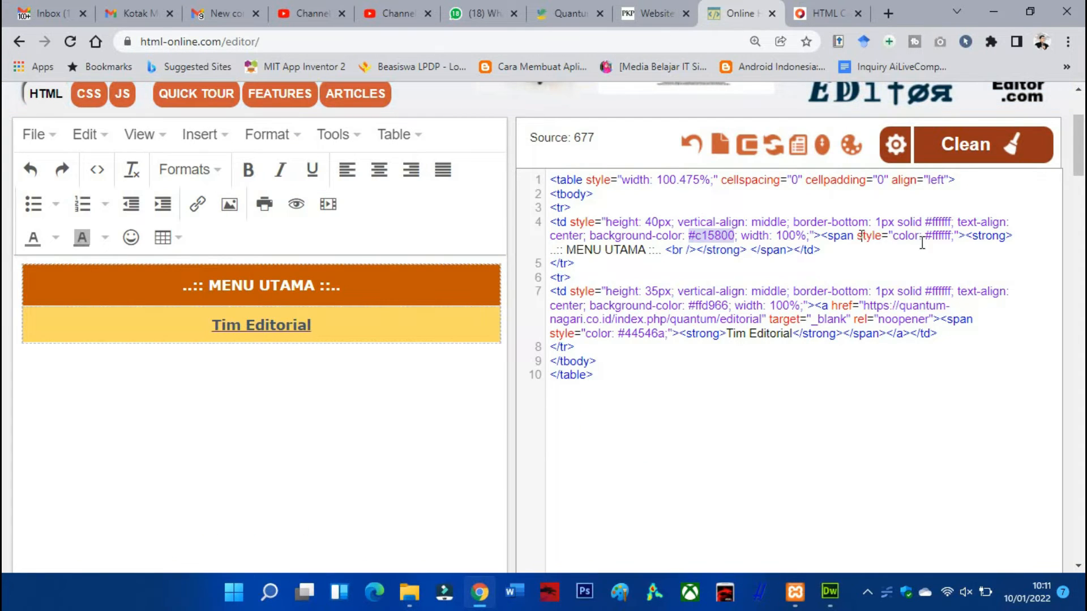
Try duplicating the Tim Editorial table row below the original in the source code, and undo the paste
left_click(950, 237)
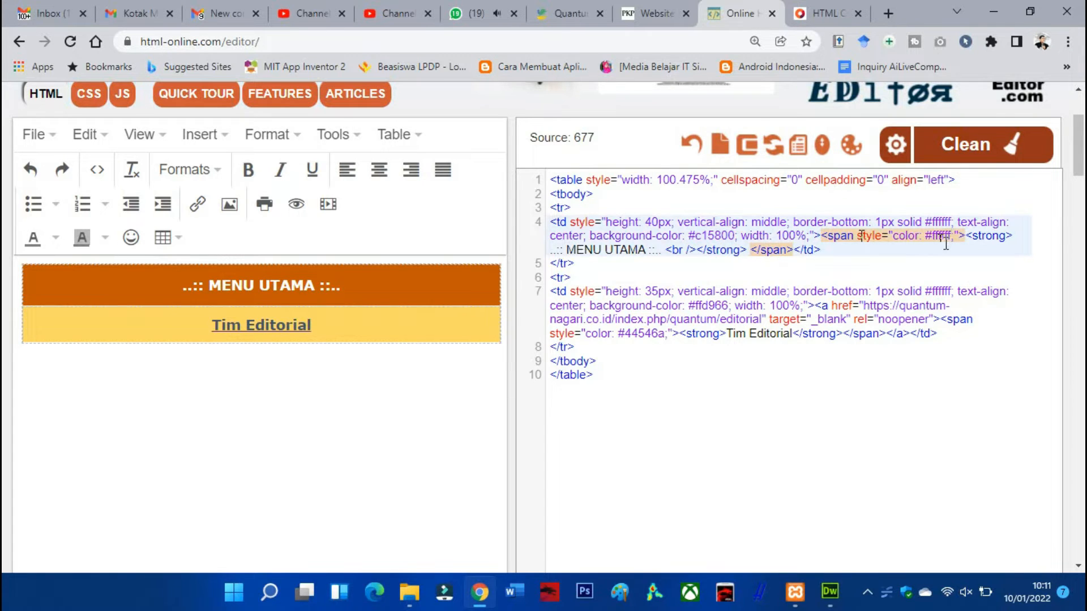
left_click(578, 275)
left_click_drag(570, 276, 591, 347)
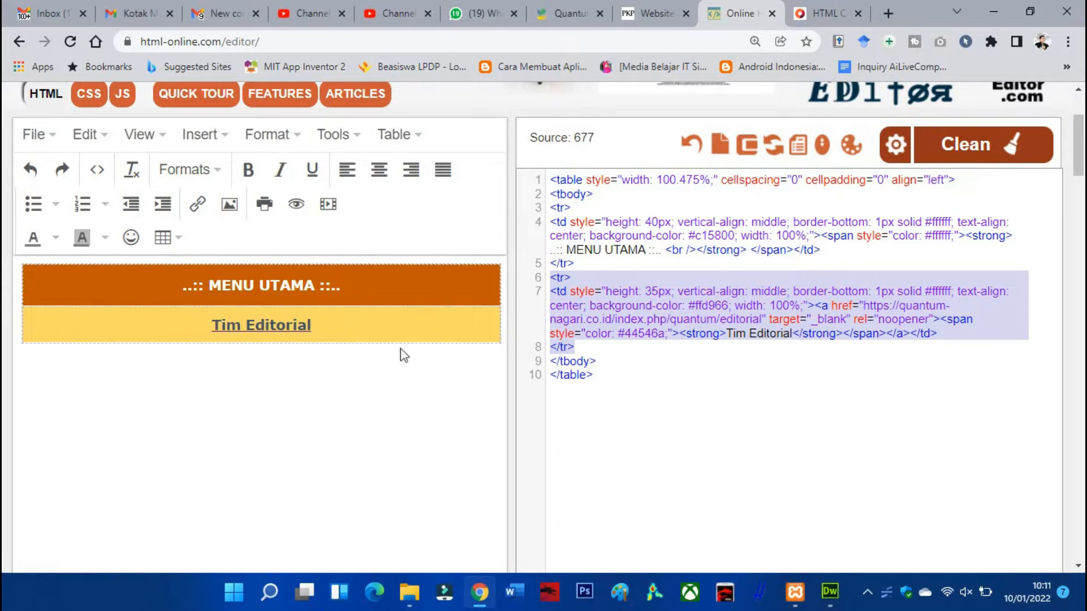
mouse_move(581, 346)
left_mouse_down()
mouse_move(549, 306)
mouse_move(555, 283)
mouse_move(586, 342)
left_mouse_up()
key("ctrl+c")
left_click(582, 337)
key("Return")
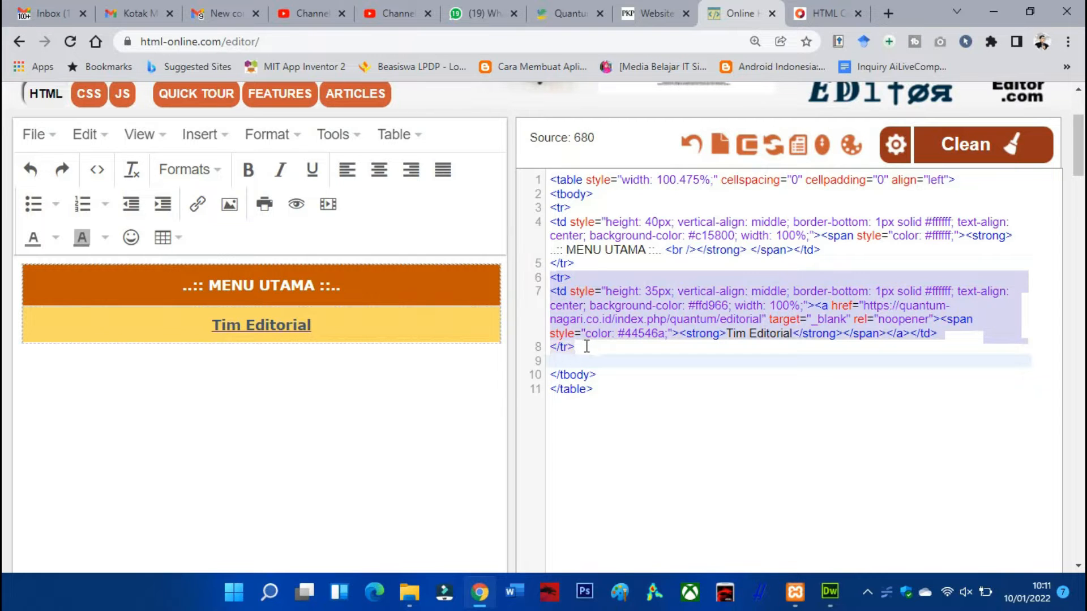
key("ctrl+v")
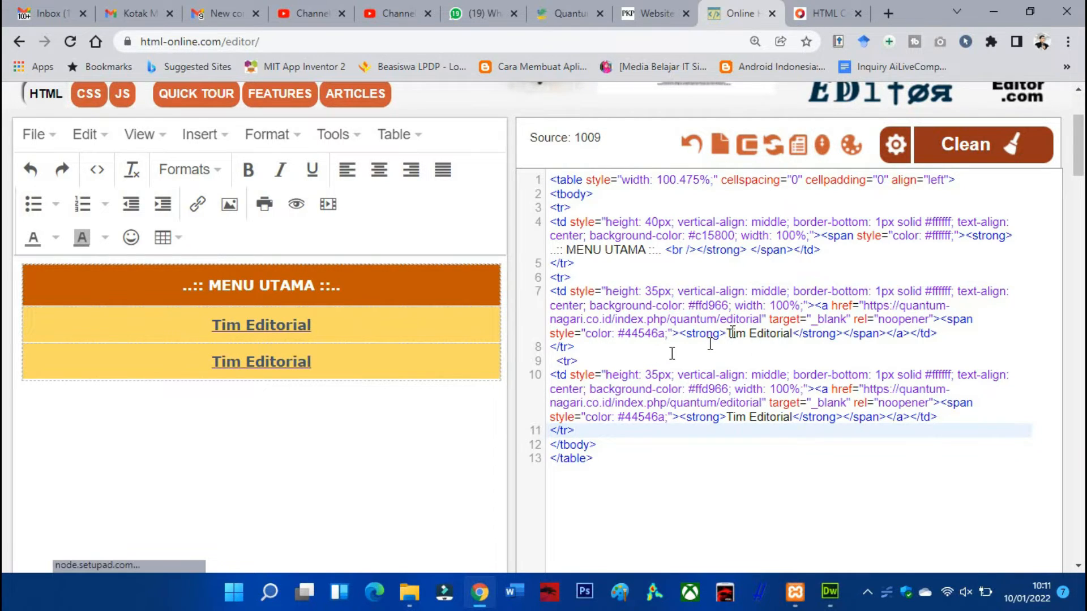
left_click_drag(727, 333, 792, 333)
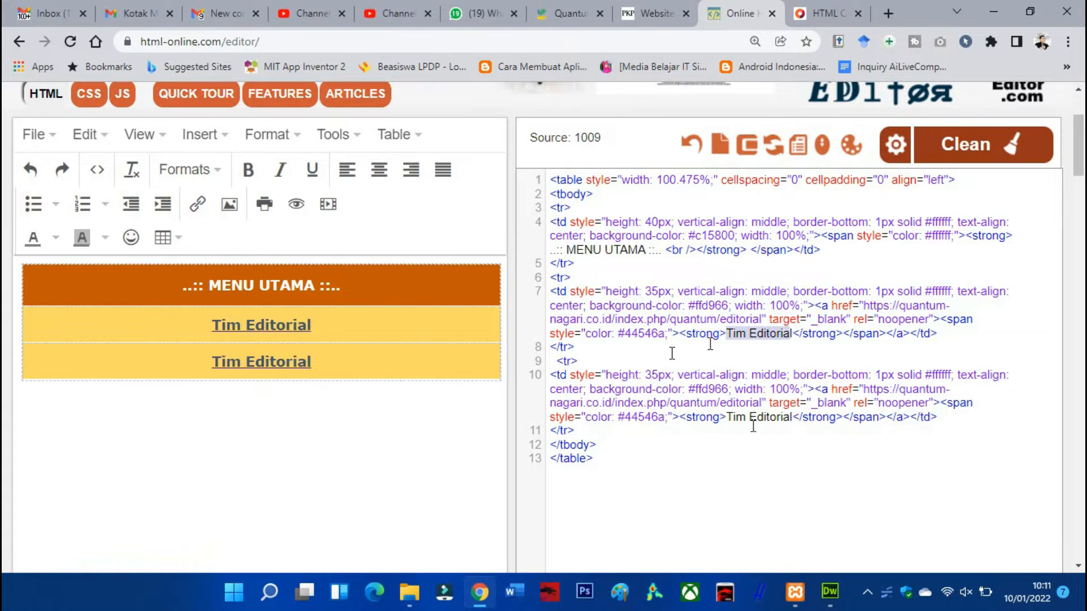
key("ctrl+z")
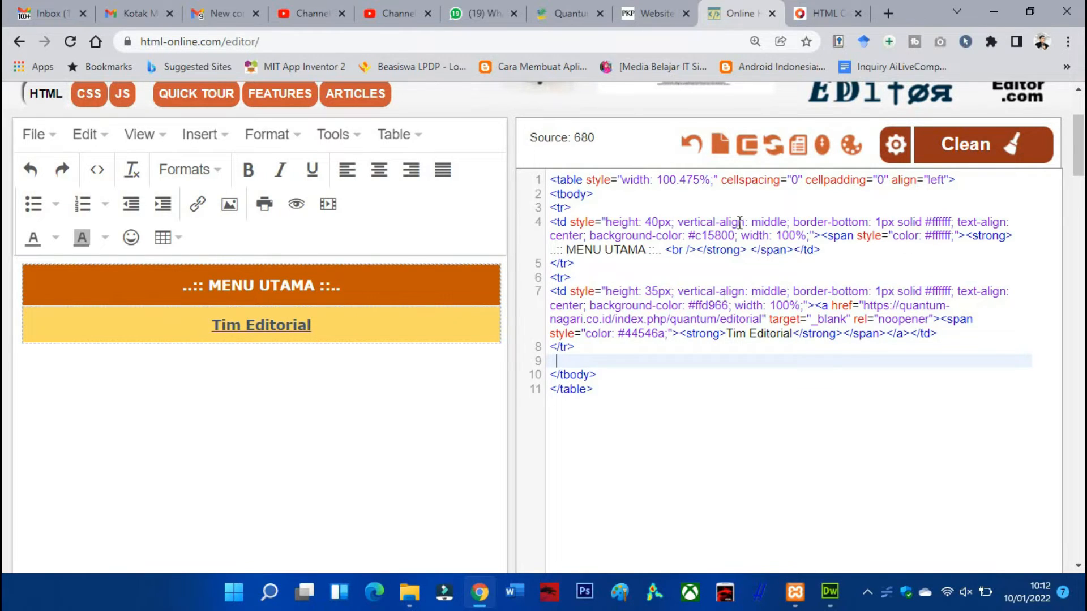
Close the Custom Block Manager and find the header colour setting in the website's appearance theme settings
left_click(642, 14)
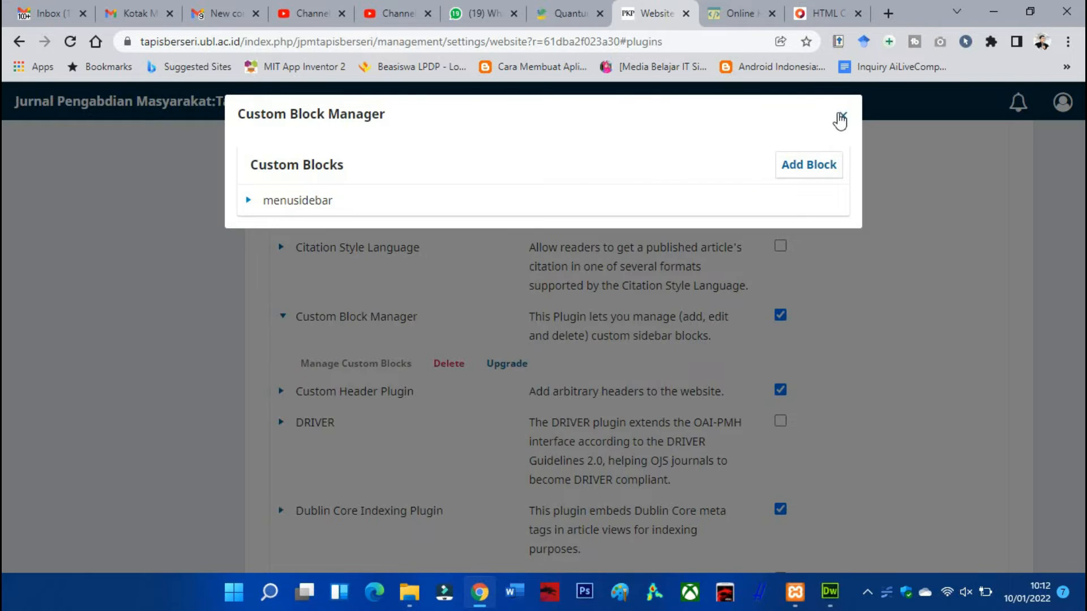
left_click(843, 117)
scroll(445, 288, "up", 10)
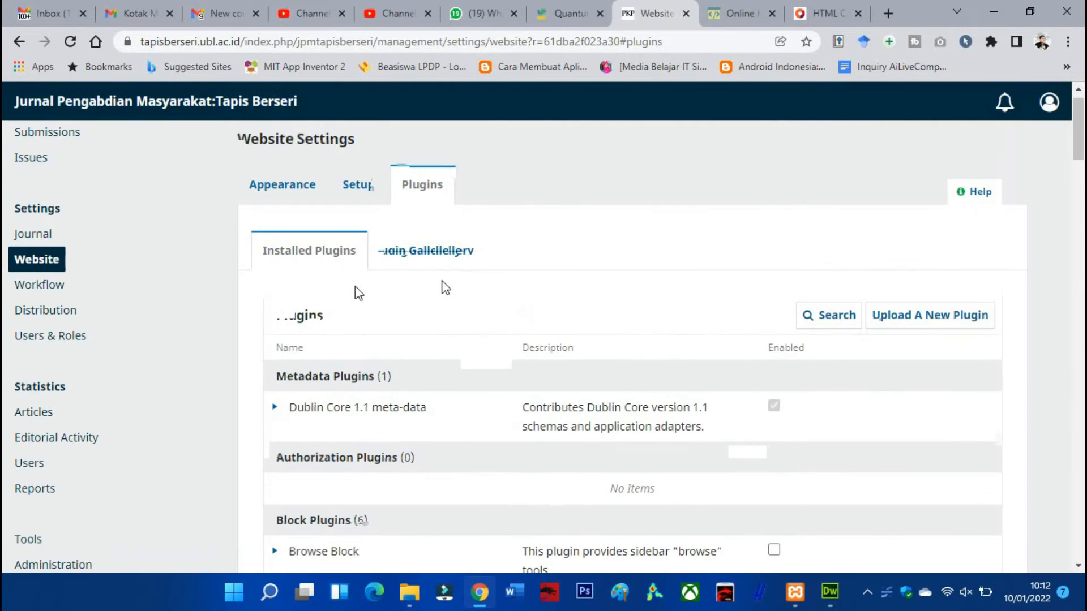
left_click(32, 261)
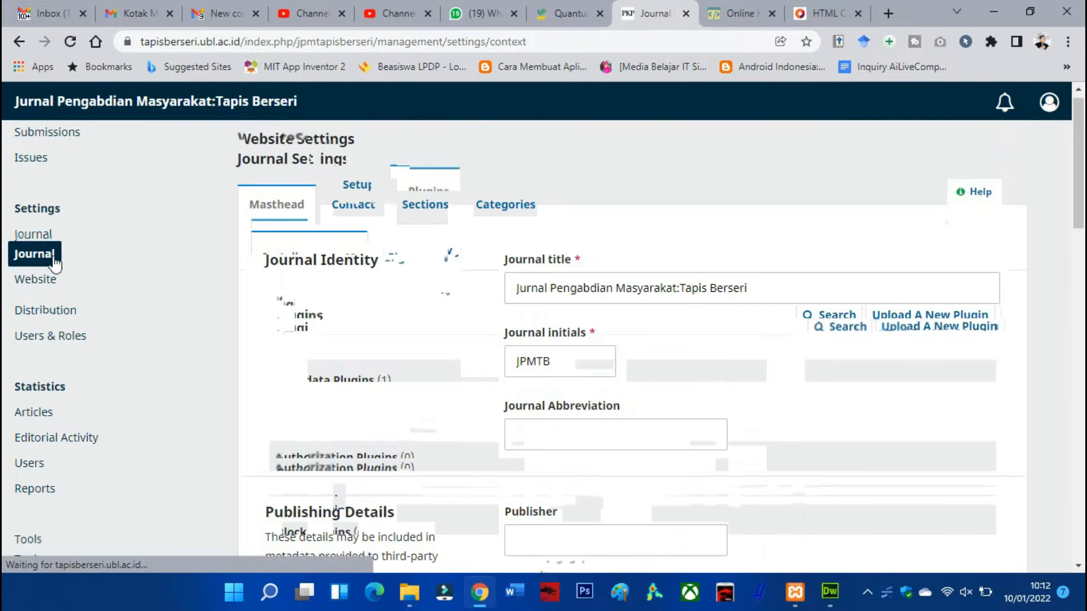
scroll(512, 276, "down", 5)
scroll(509, 255, "down", 13)
scroll(490, 232, "up", 13)
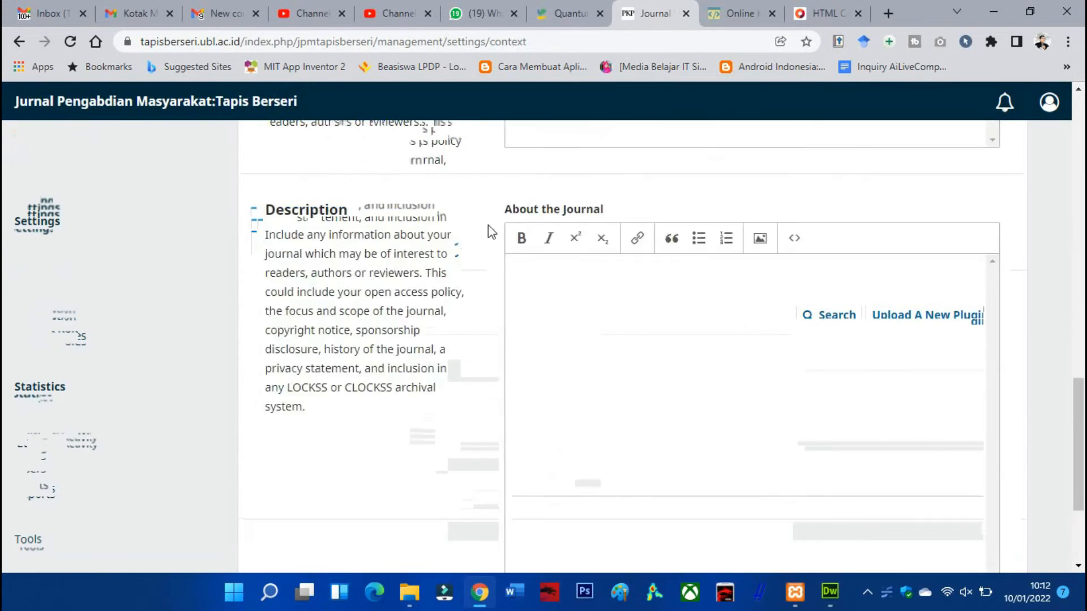
scroll(411, 223, "up", 6)
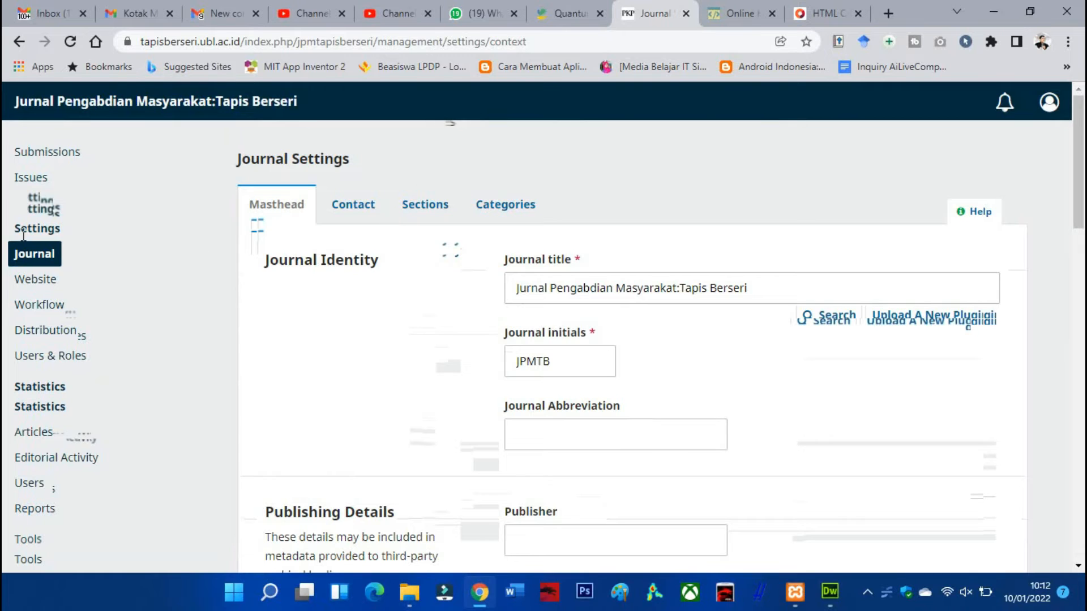
left_click(35, 279)
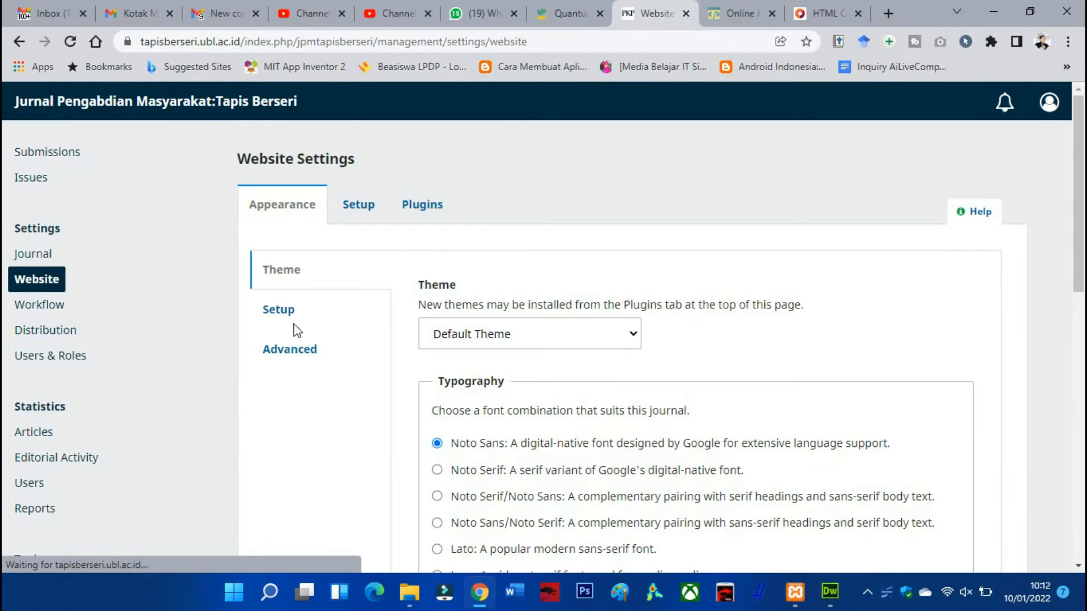
scroll(429, 339, "down", 8)
scroll(428, 339, "down", 3)
scroll(509, 226, "up", 3)
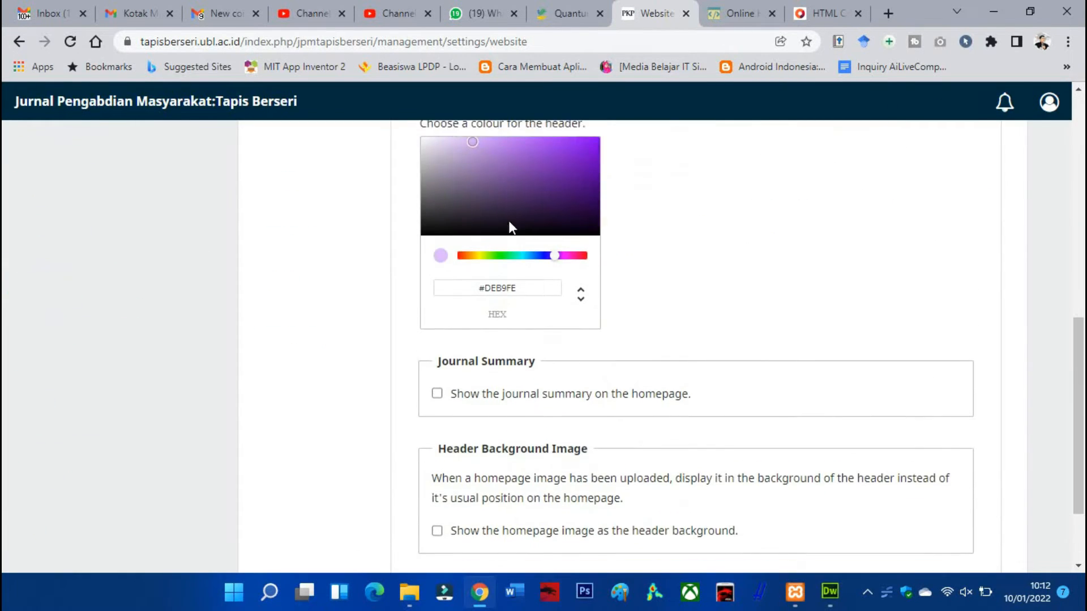
Open the Tapis Berseri journal homepage in a new tab and compare its header colour with the MENU UTAMA table
right_click(94, 106)
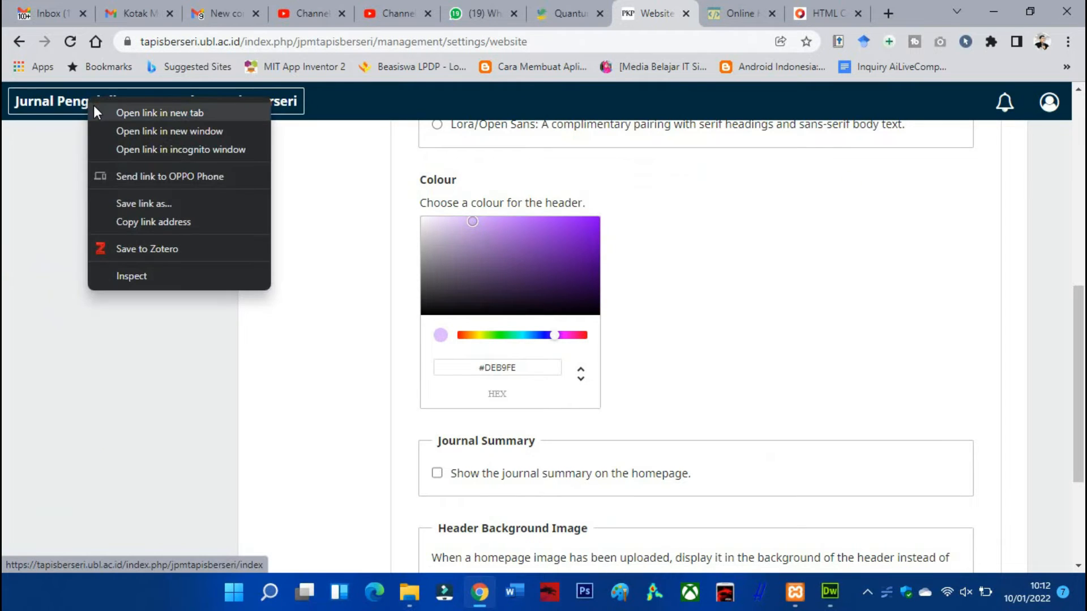
left_click(147, 111)
left_click(656, 16)
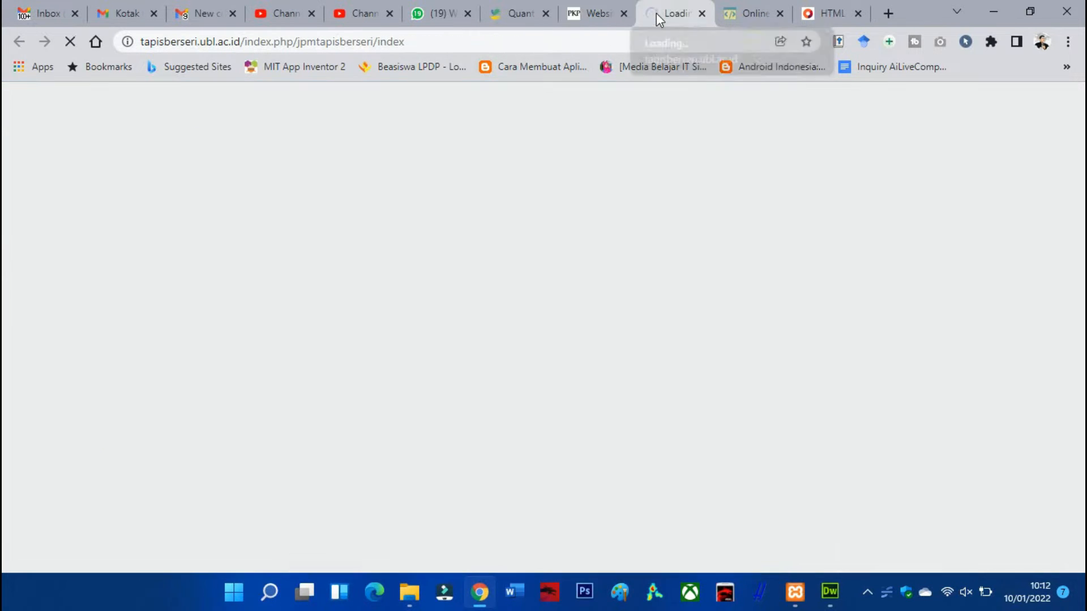
left_click(594, 19)
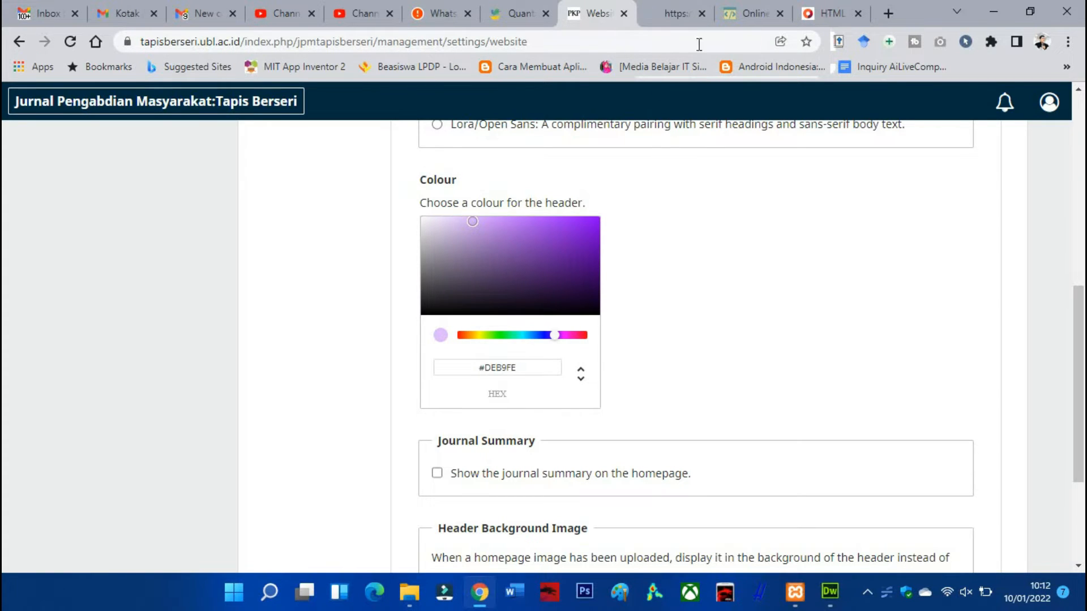
left_click(667, 15)
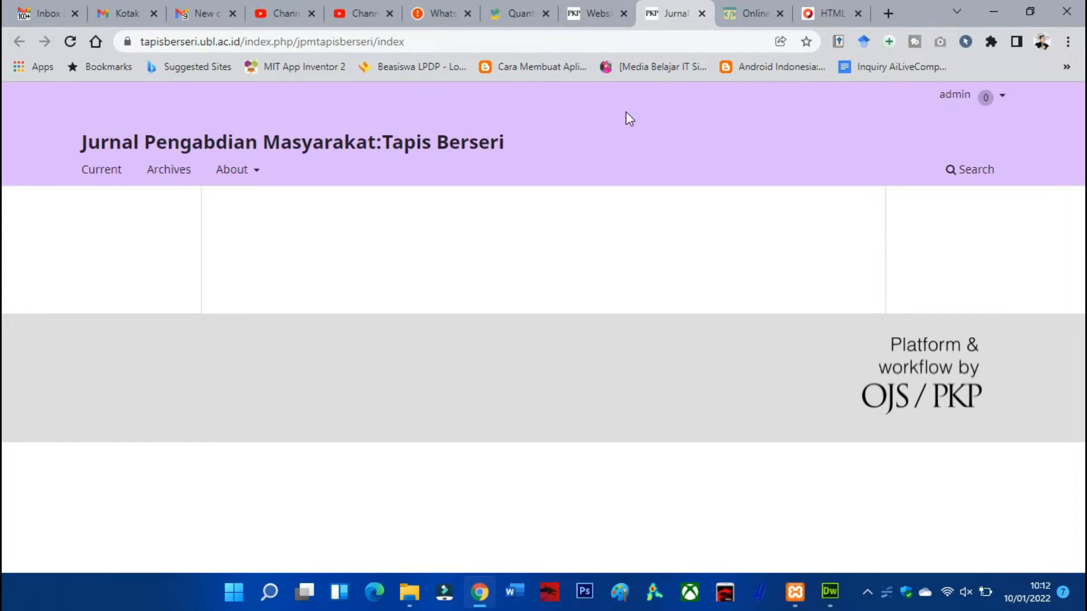
left_click(743, 13)
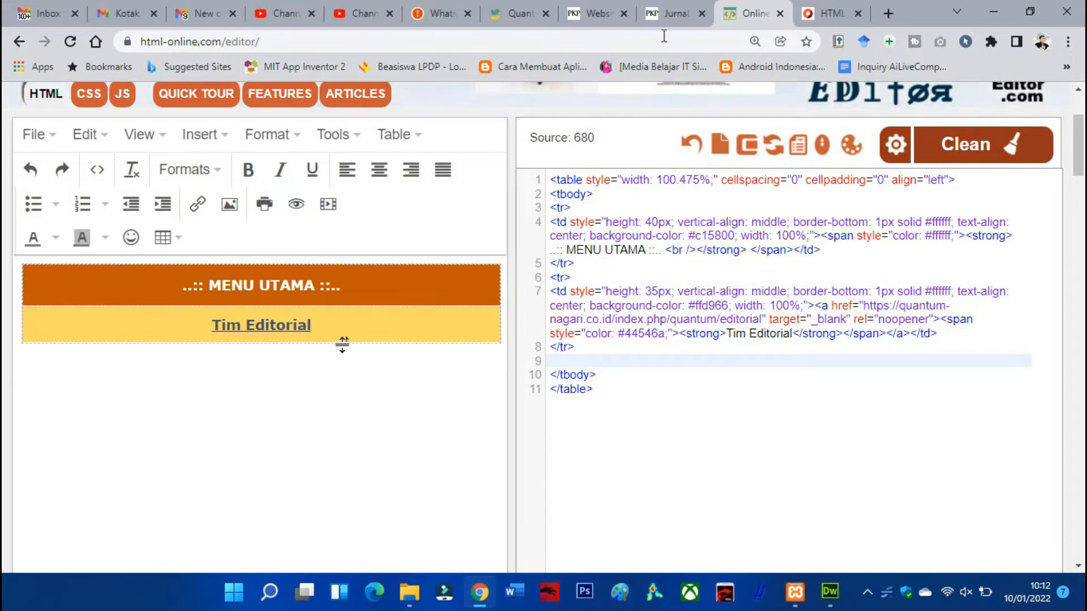
left_click(661, 16)
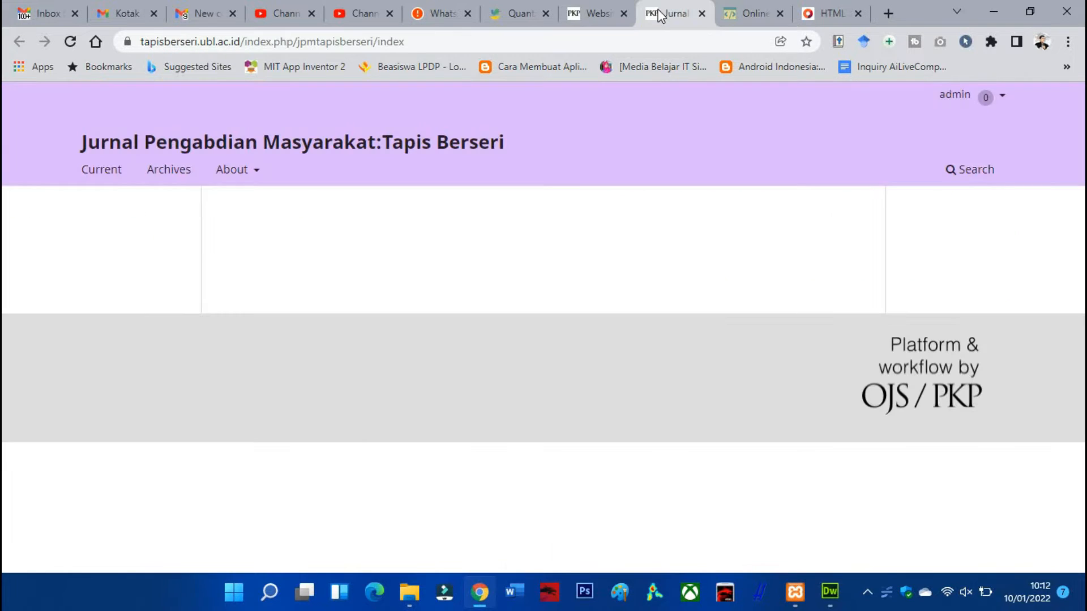
Pick the strong purple #8612F4 in the website's header colour picker and copy its hex code
left_click(572, 16)
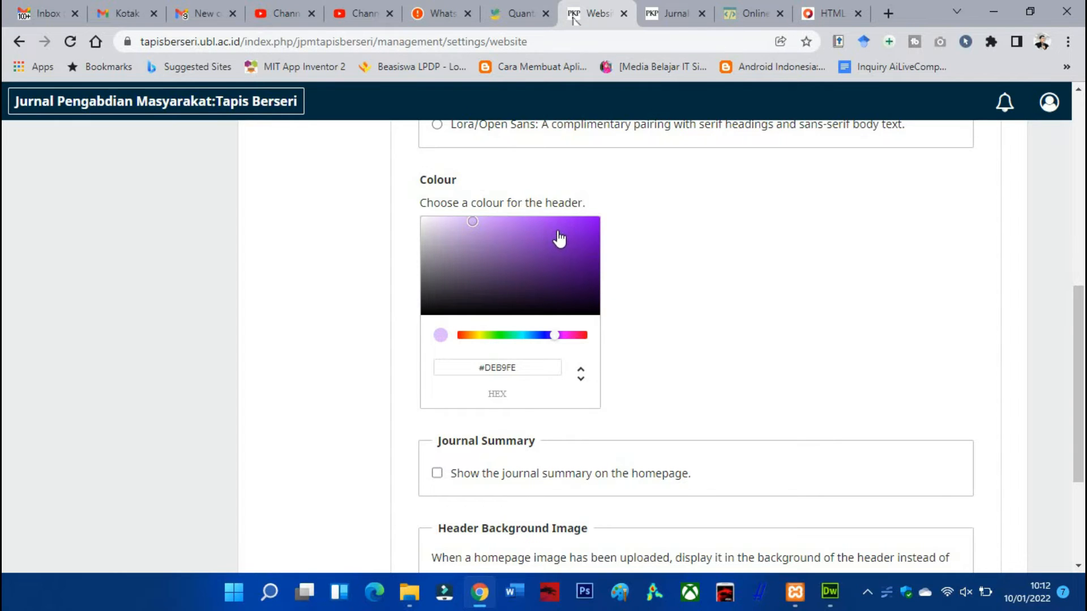
left_click_drag(474, 224, 589, 228)
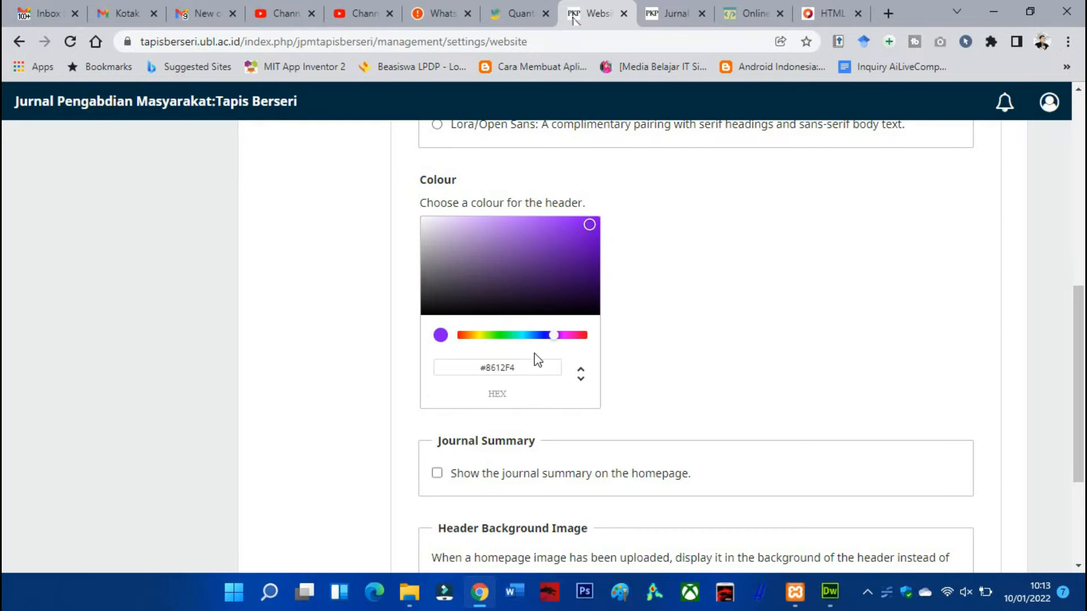
left_click_drag(524, 366, 437, 382)
key("ctrl+c")
scroll(640, 332, "down", 3)
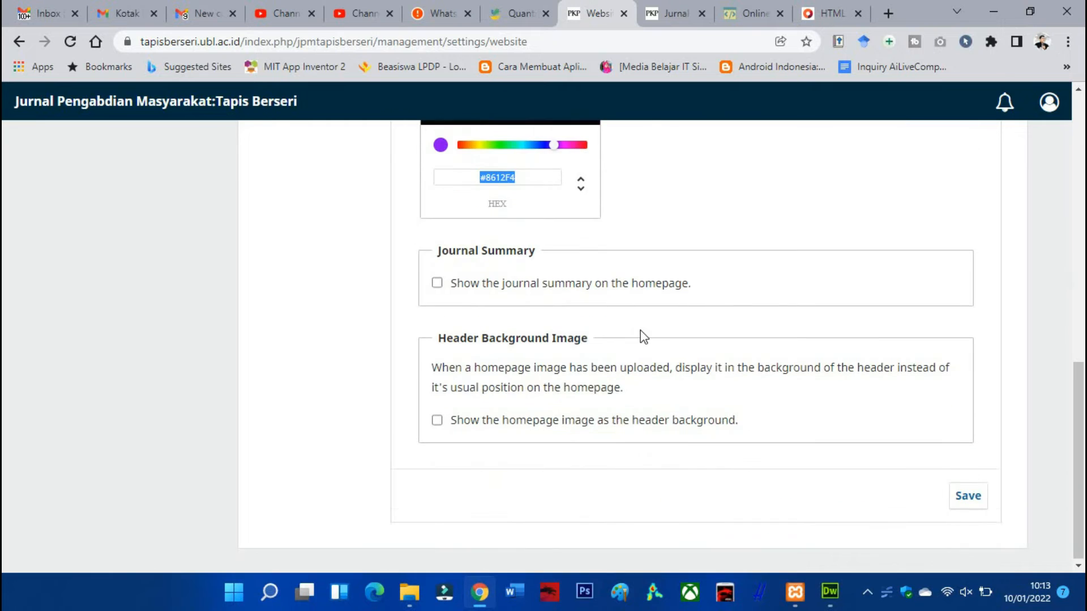
scroll(781, 390, "up", 4)
scroll(715, 352, "up", 7)
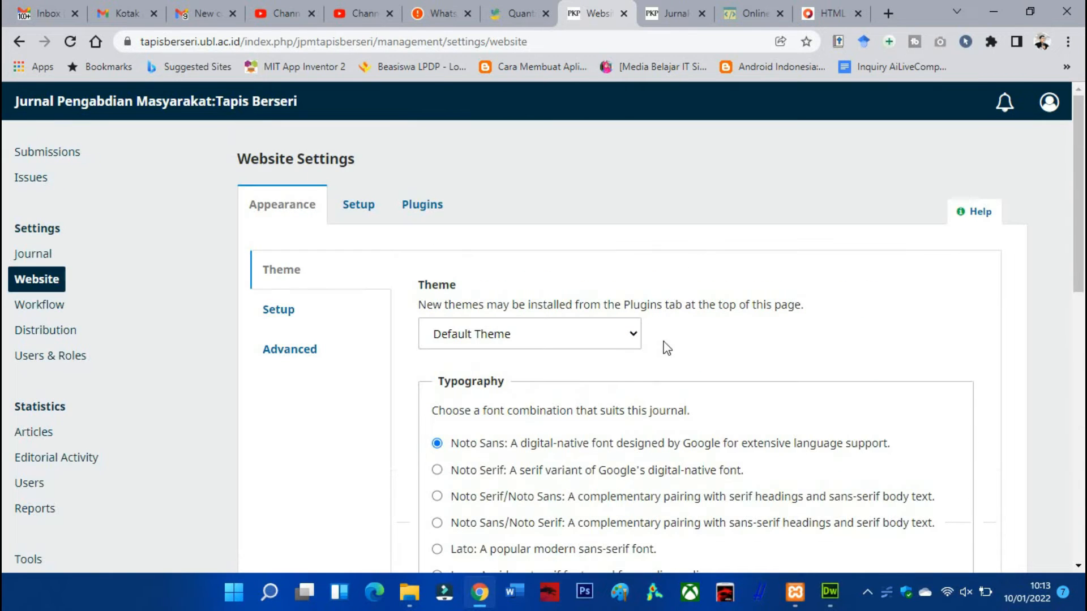
Set the MENU UTAMA header cell's background colour to #8612F4 in the HTML editor's source code
left_click(832, 13)
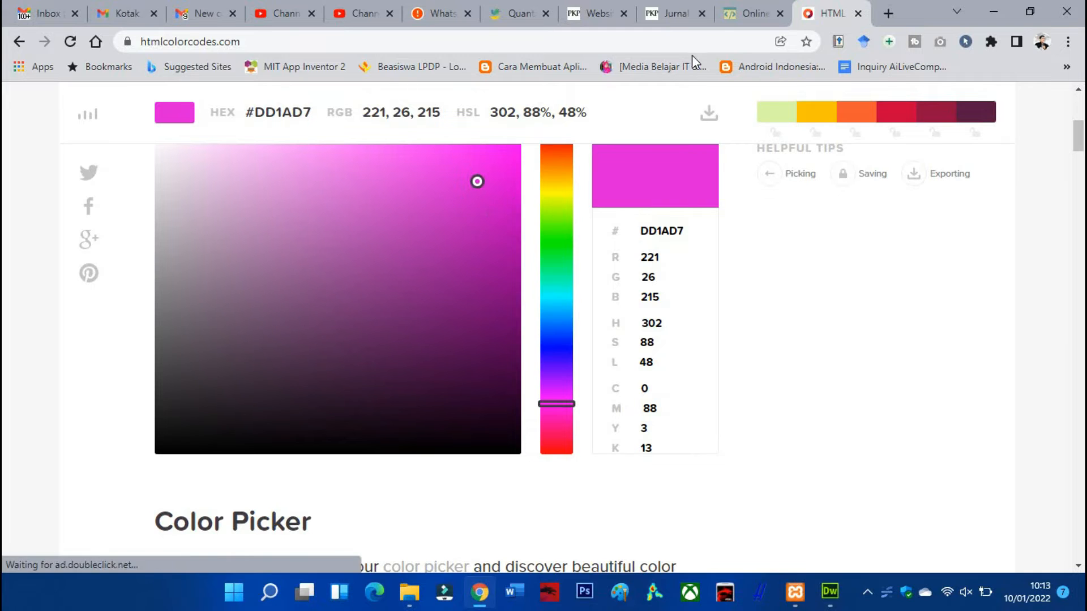
left_click(736, 8)
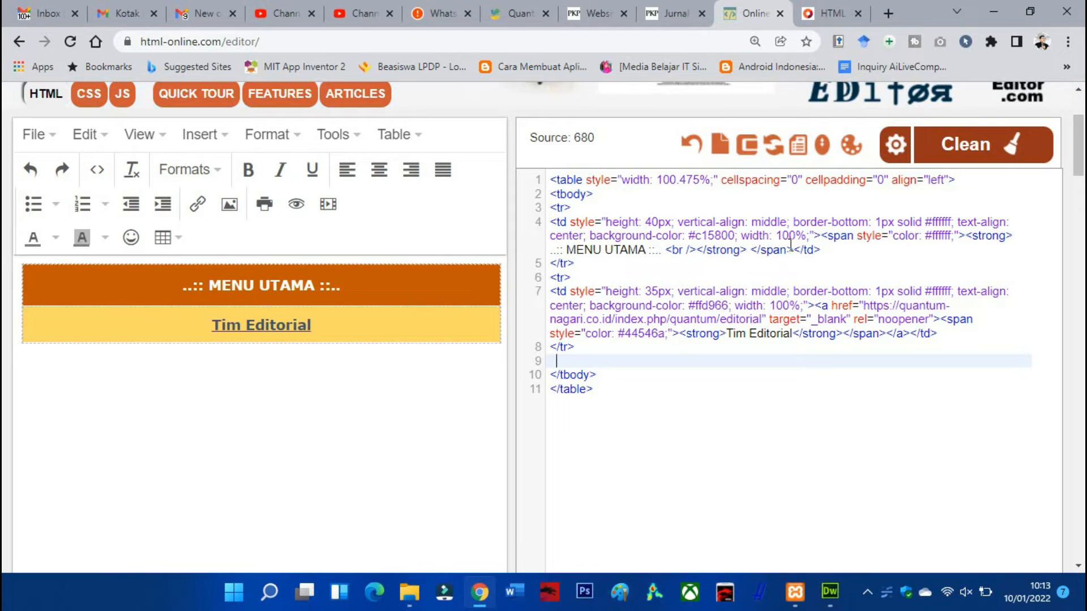
double_click(594, 235)
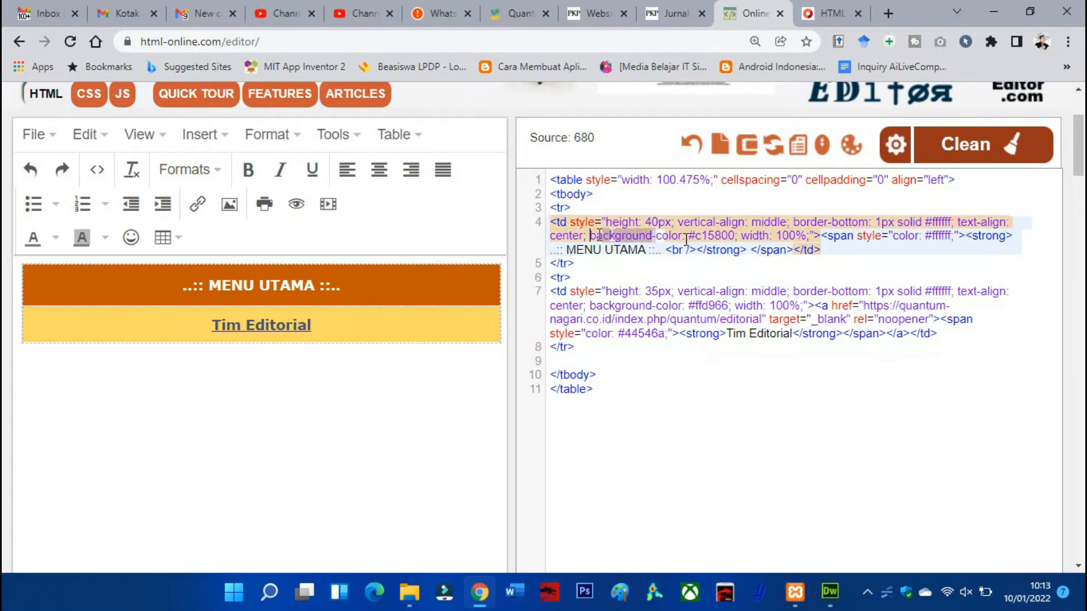
left_click_drag(691, 236, 734, 237)
key("ctrl+v")
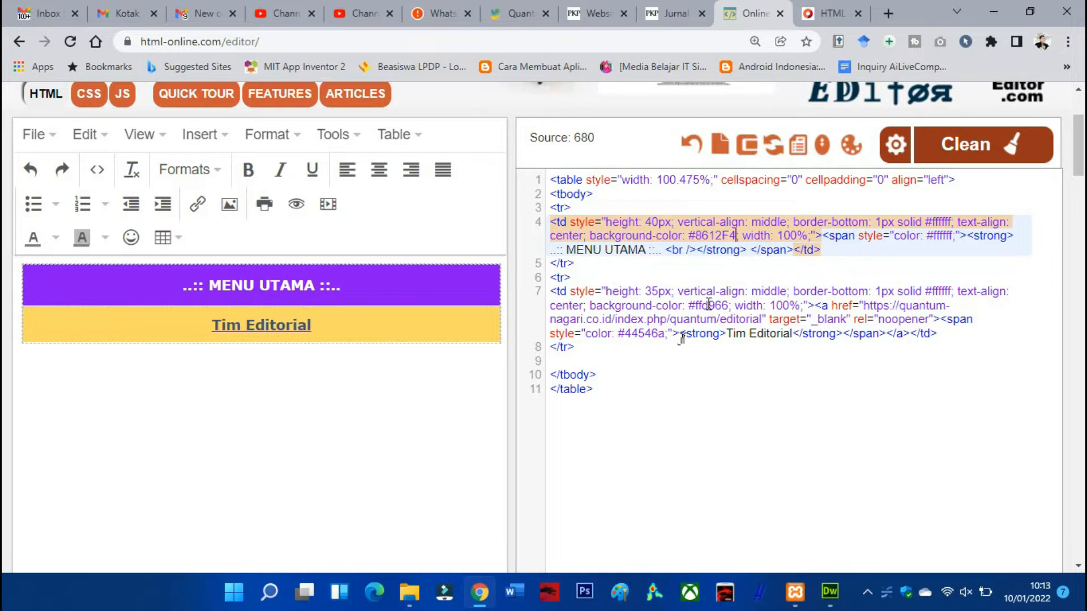
Reload the website's appearance settings and copy the header colour code #DEB9FE for the Tim Editorial row's background
left_click_drag(689, 305, 724, 304)
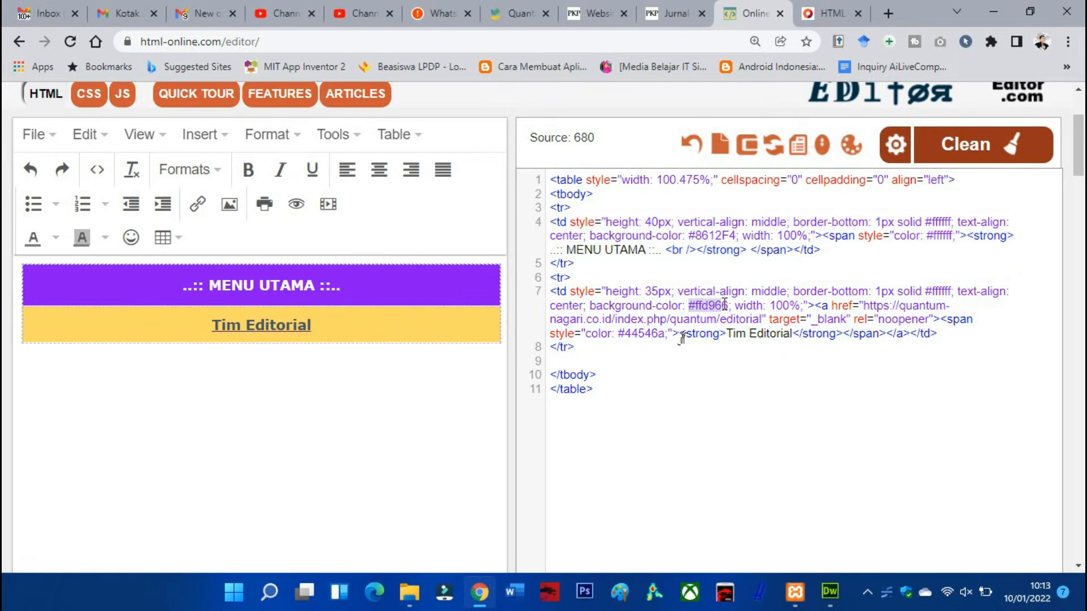
left_click(596, 14)
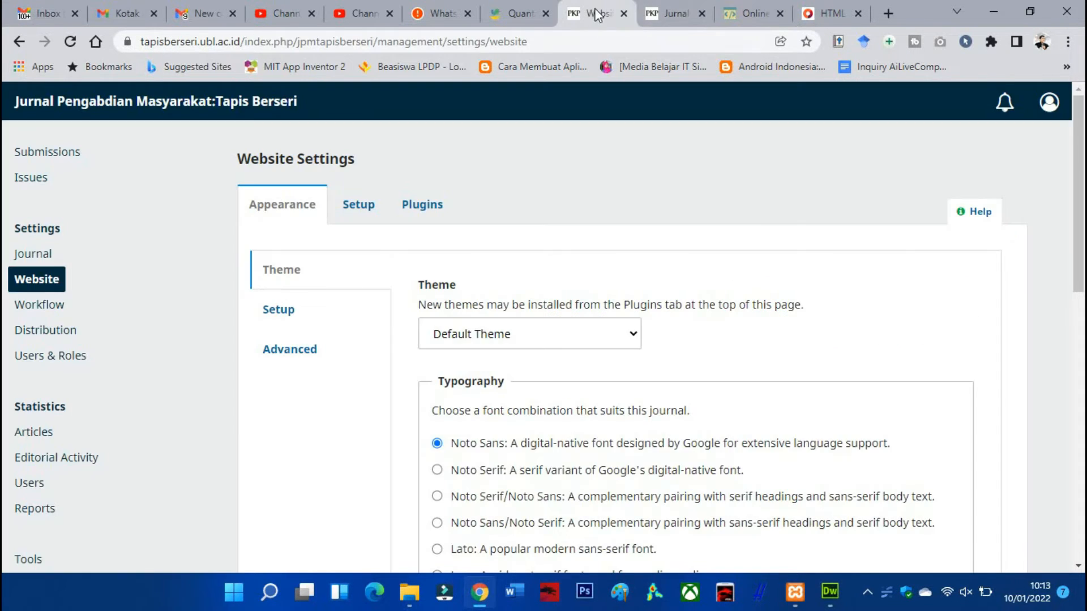
scroll(666, 224, "down", 6)
scroll(638, 223, "up", 6)
left_click(41, 281)
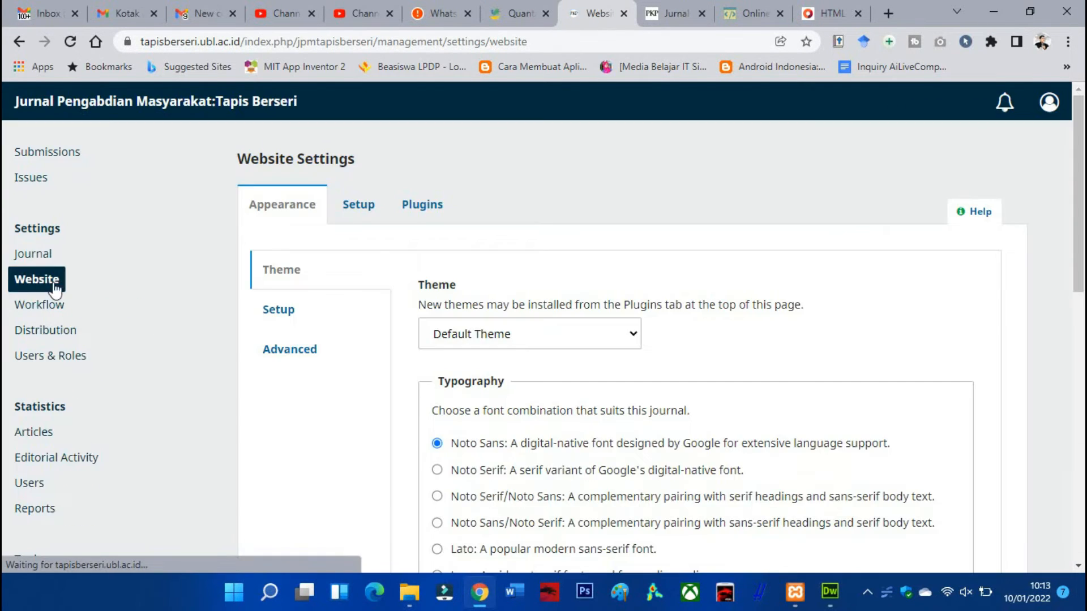
scroll(538, 310, "down", 10)
left_click_drag(527, 291, 471, 290)
key("ctrl+c")
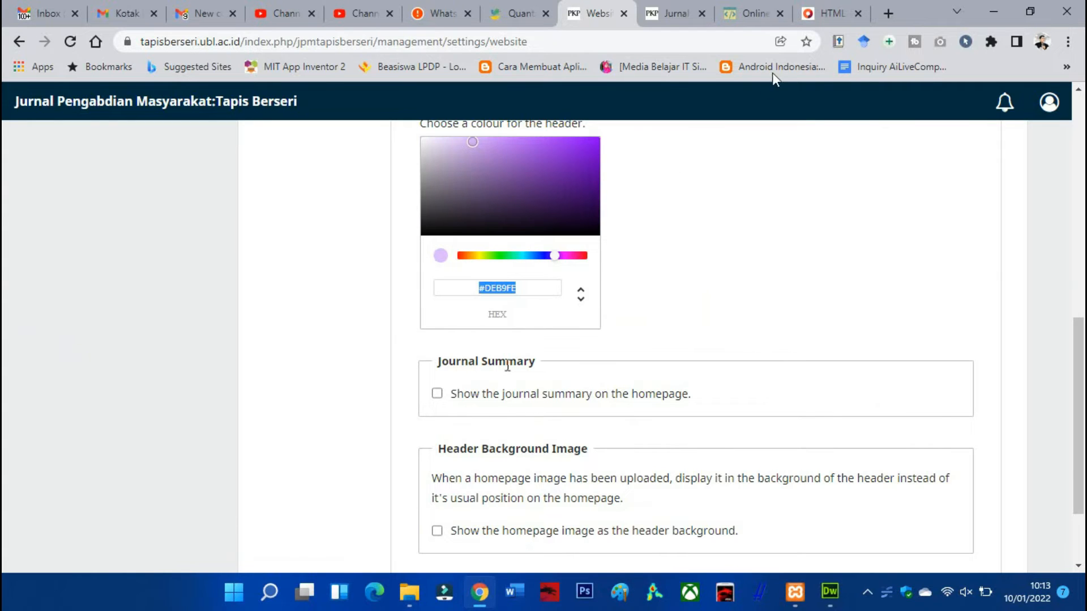
Set the Tim Editorial row's background colour to #DEB9FE in the HTML editor's source code
left_click(824, 11)
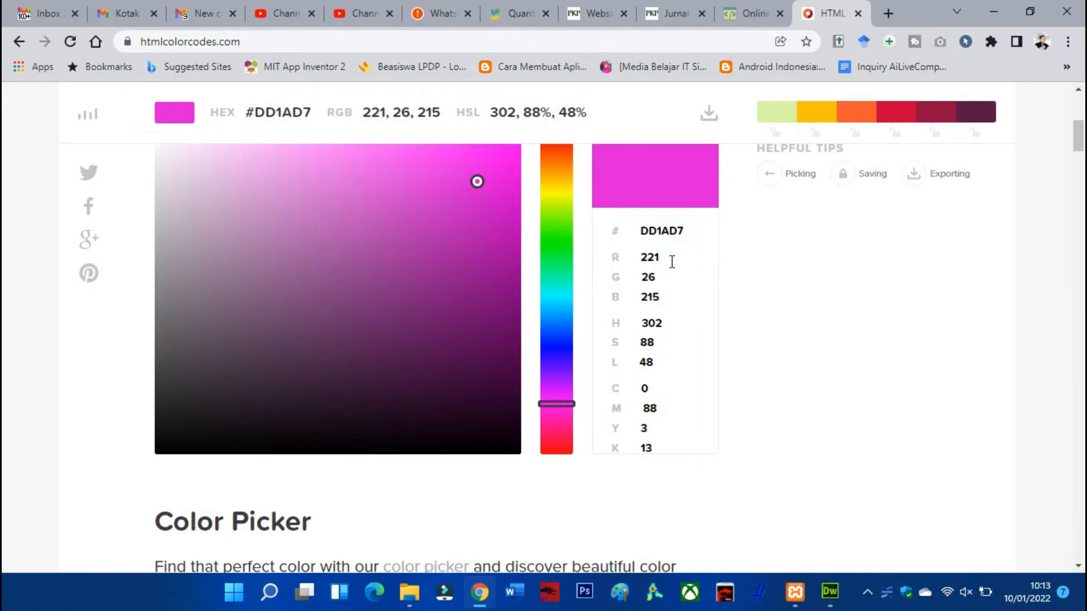
left_click_drag(685, 231, 609, 238)
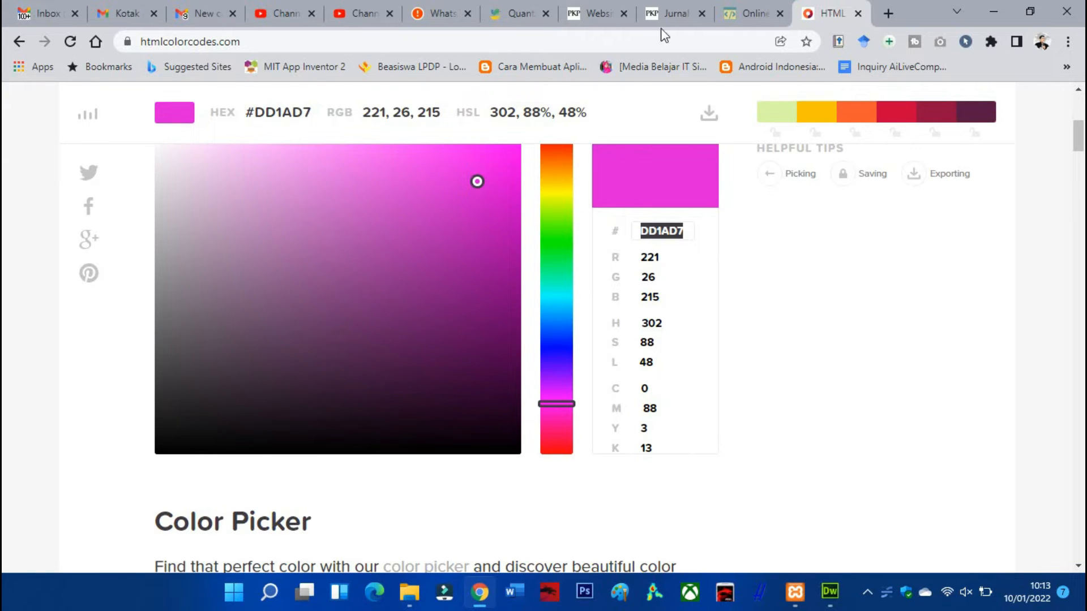
left_click(649, 15)
left_click(593, 15)
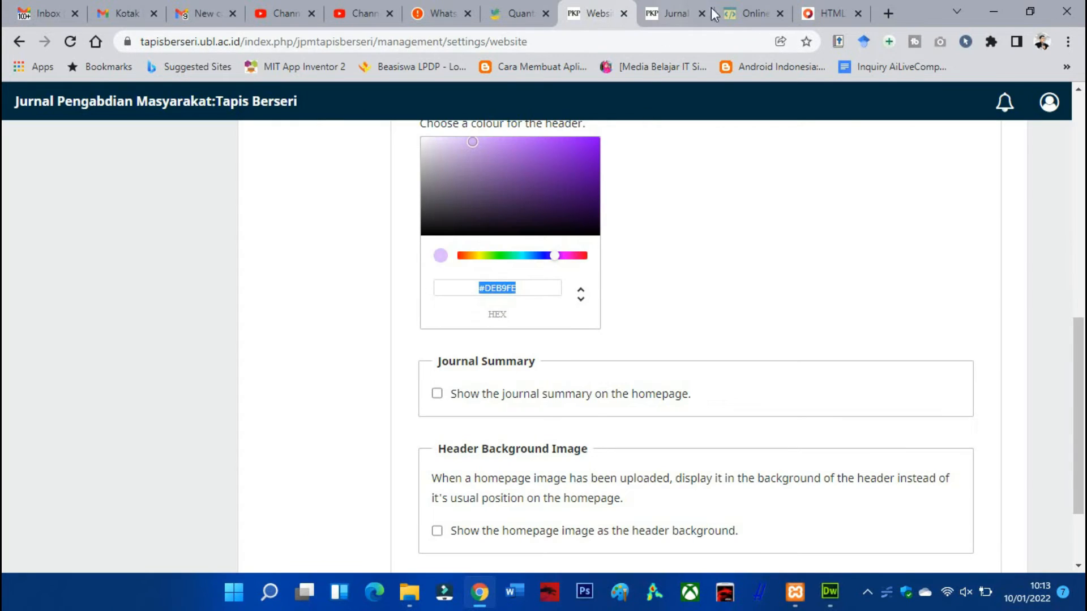
left_click(750, 13)
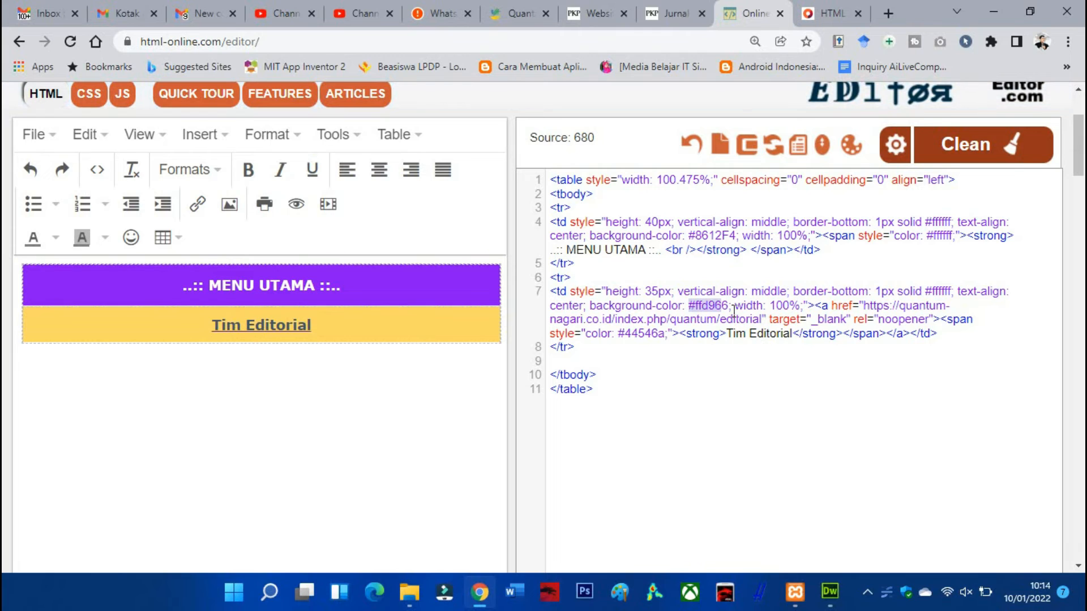
double_click(702, 306)
left_click_drag(695, 305, 693, 305)
key("ctrl+v")
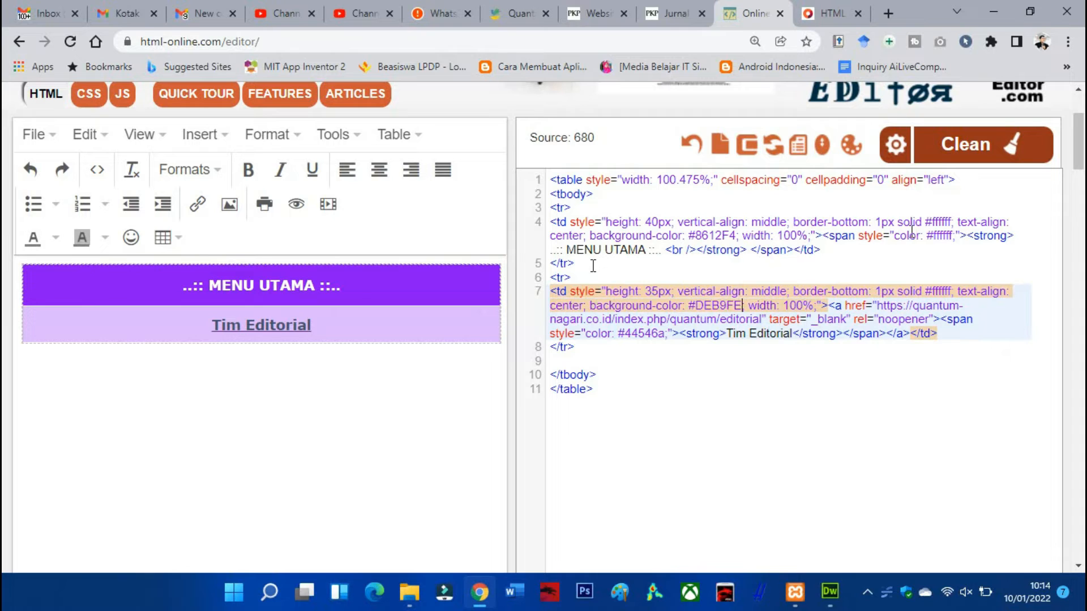
Try MAIN MENU as the header text in place of MENU UTAMA, and undo the change
left_click_drag(643, 251, 567, 251)
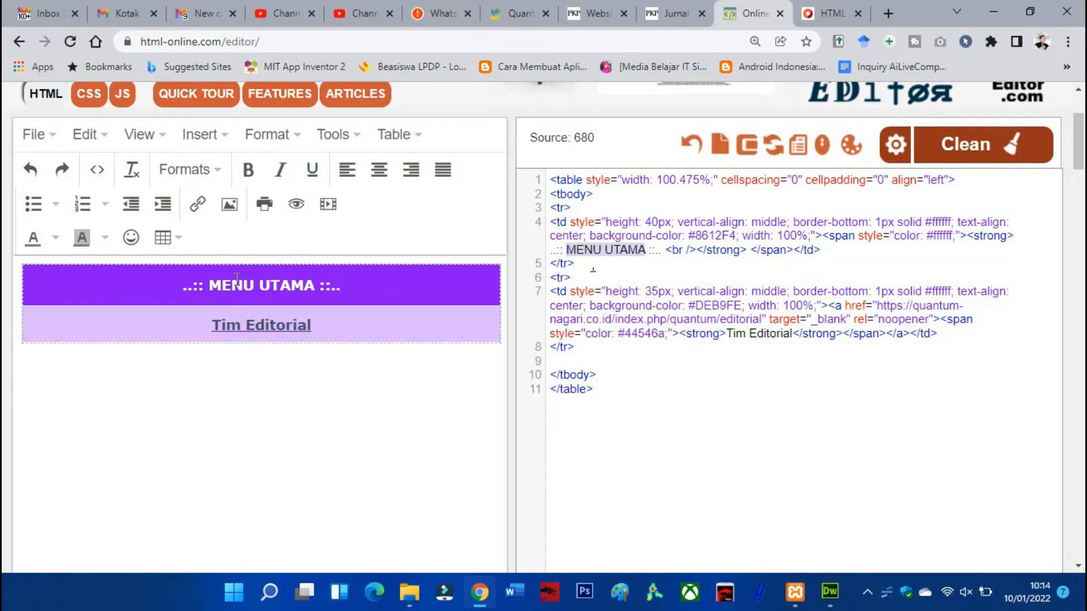
type("MAIN ME")
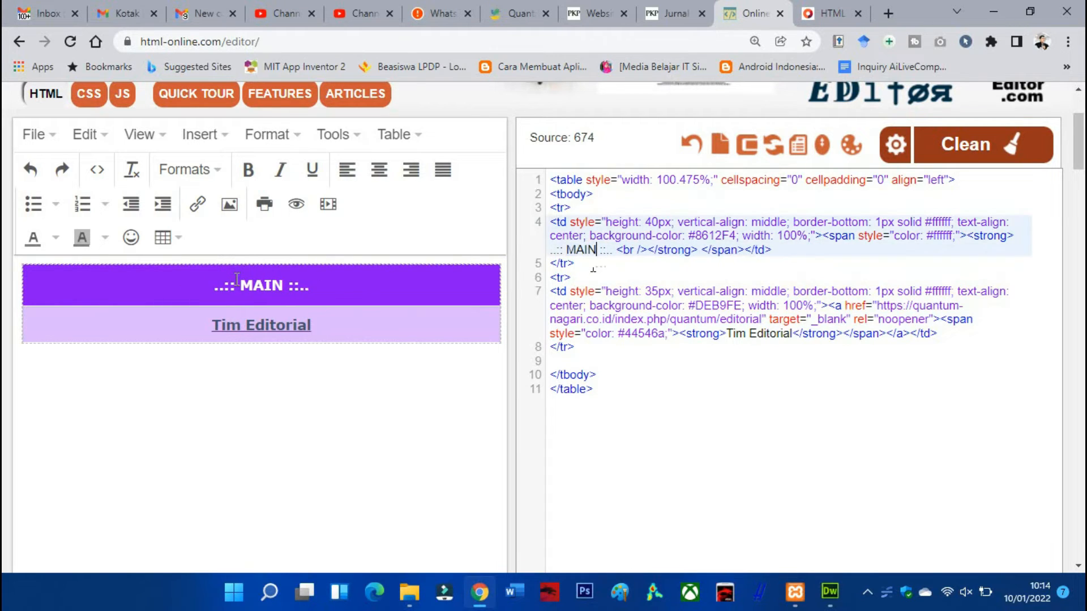
type("NU")
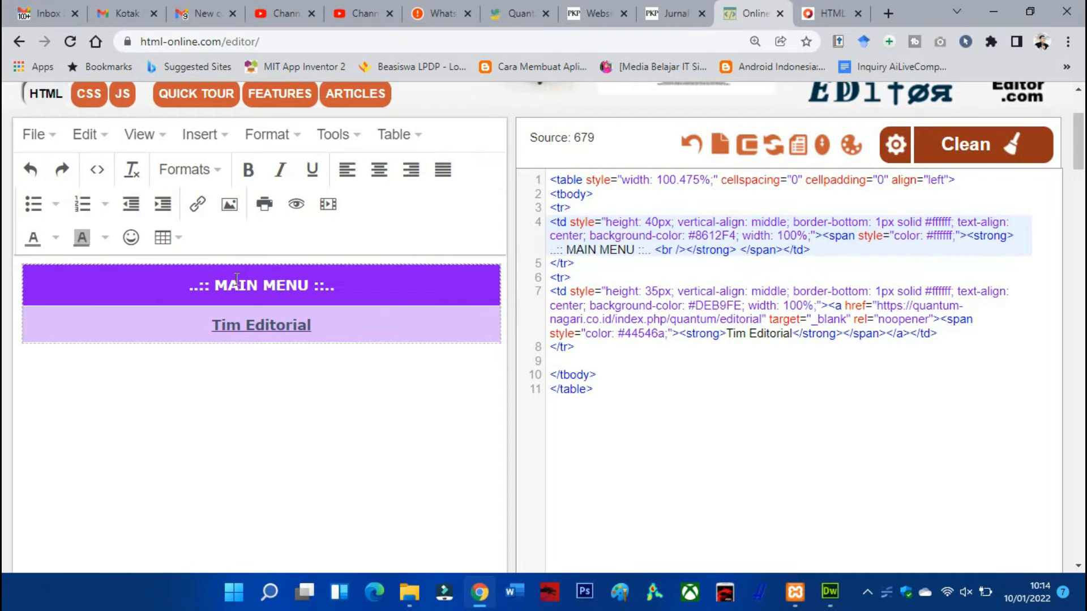
key("ctrl+z")
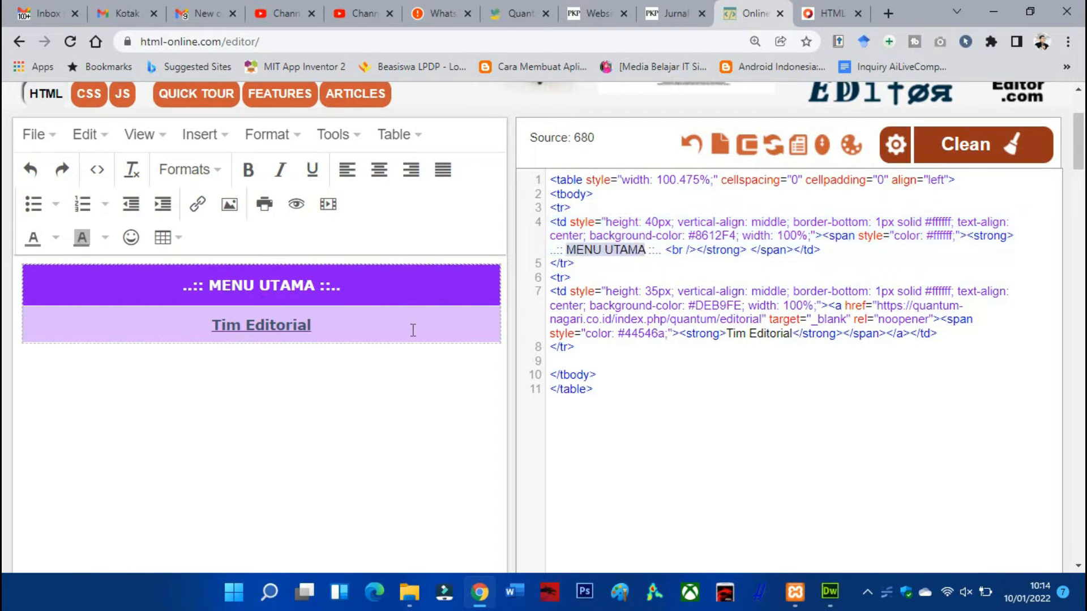
Review the Tim Editorial row's background colour code and link address, and check them against the Quantum menu and the website's appearance settings
left_click(637, 298)
left_click(410, 315)
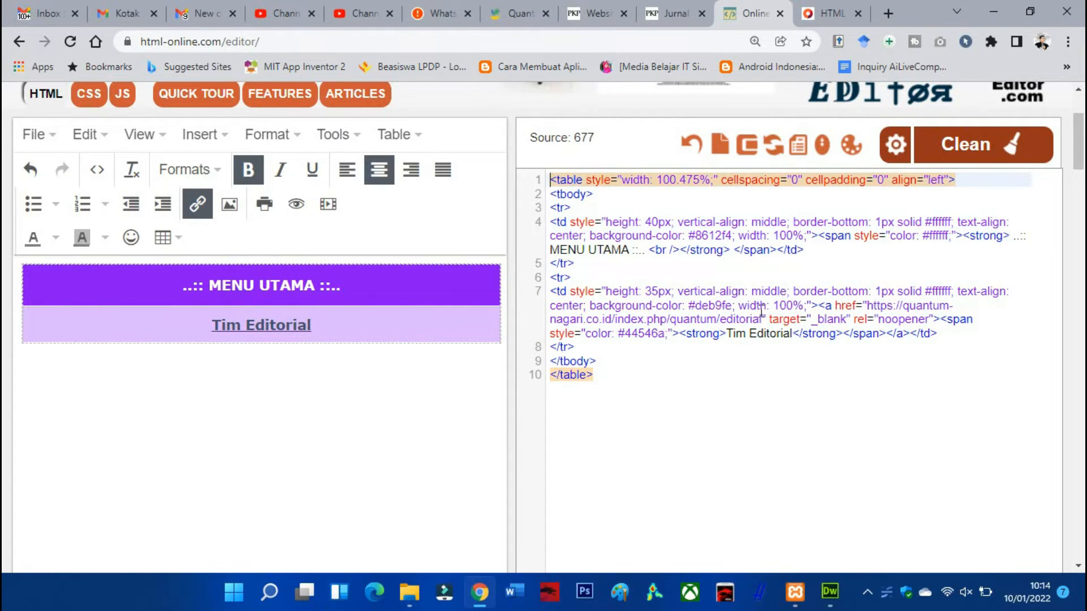
left_click_drag(730, 310, 688, 310)
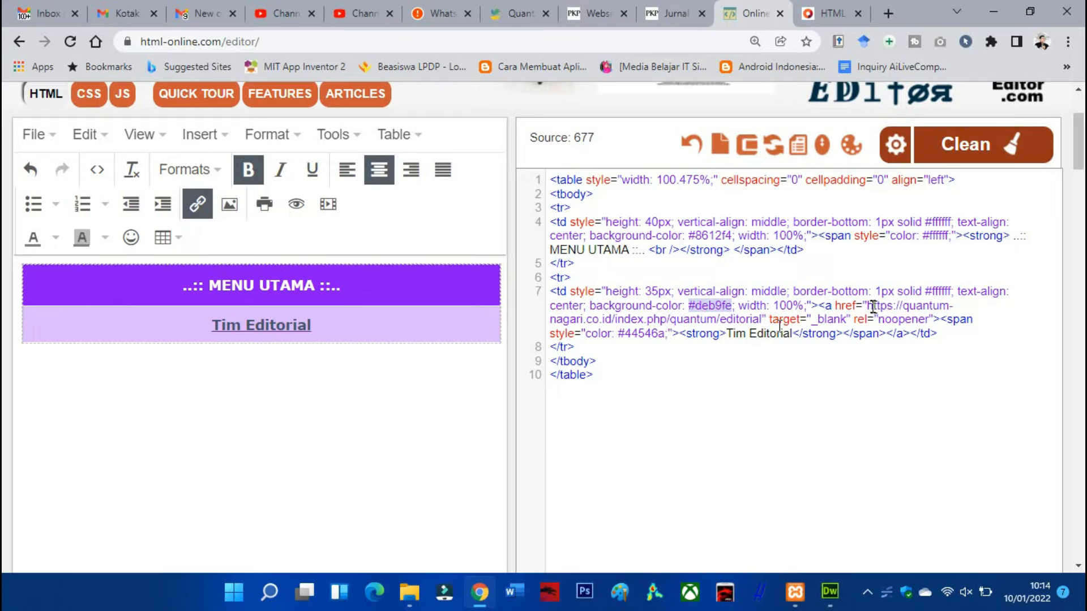
left_click_drag(868, 306, 762, 321)
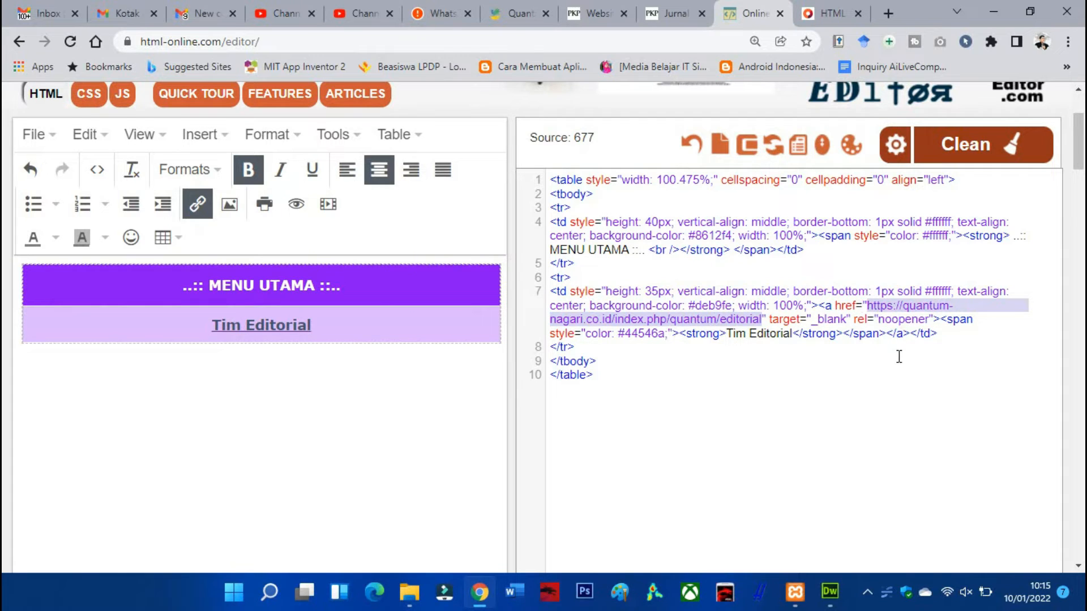
left_click(502, 12)
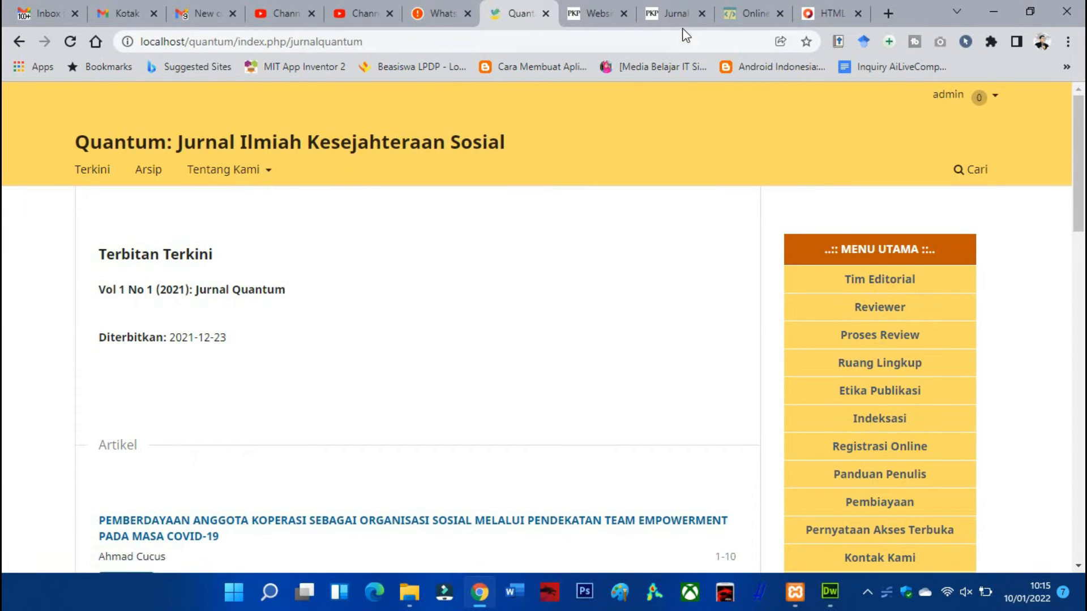
left_click(595, 13)
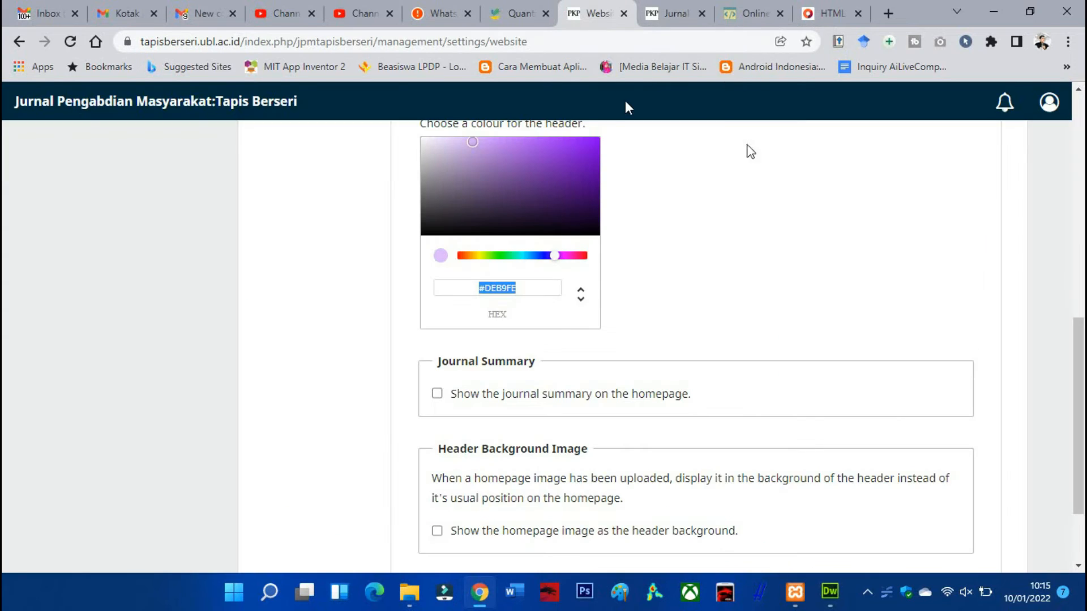
left_click(741, 13)
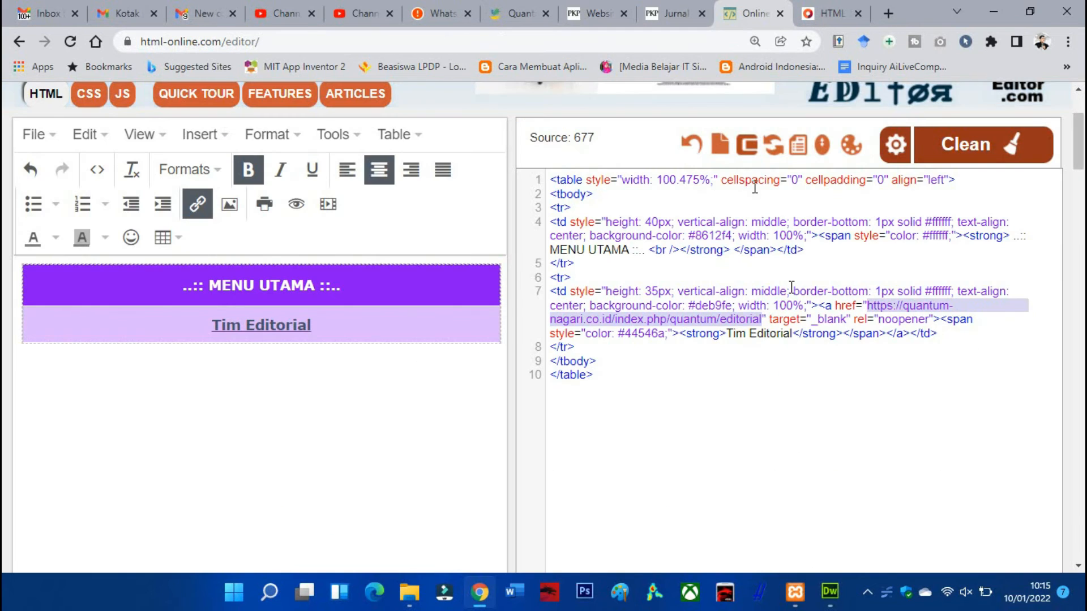
Duplicate the Tim Editorial table row directly below itself in the source code
left_click(598, 350)
left_click_drag(549, 276, 578, 344)
key("ctrl+c")
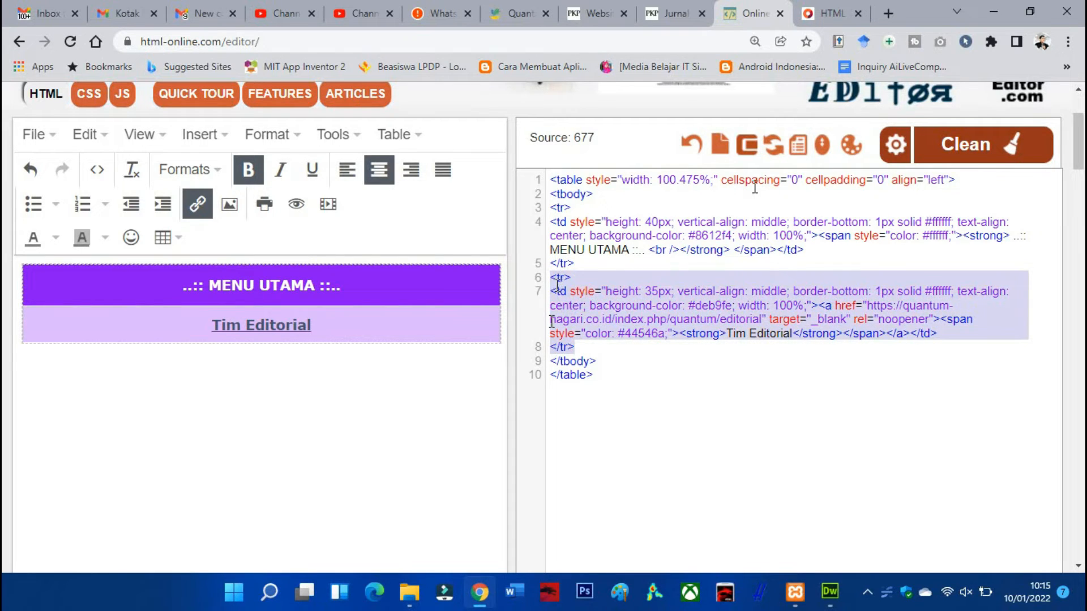
left_click(600, 348)
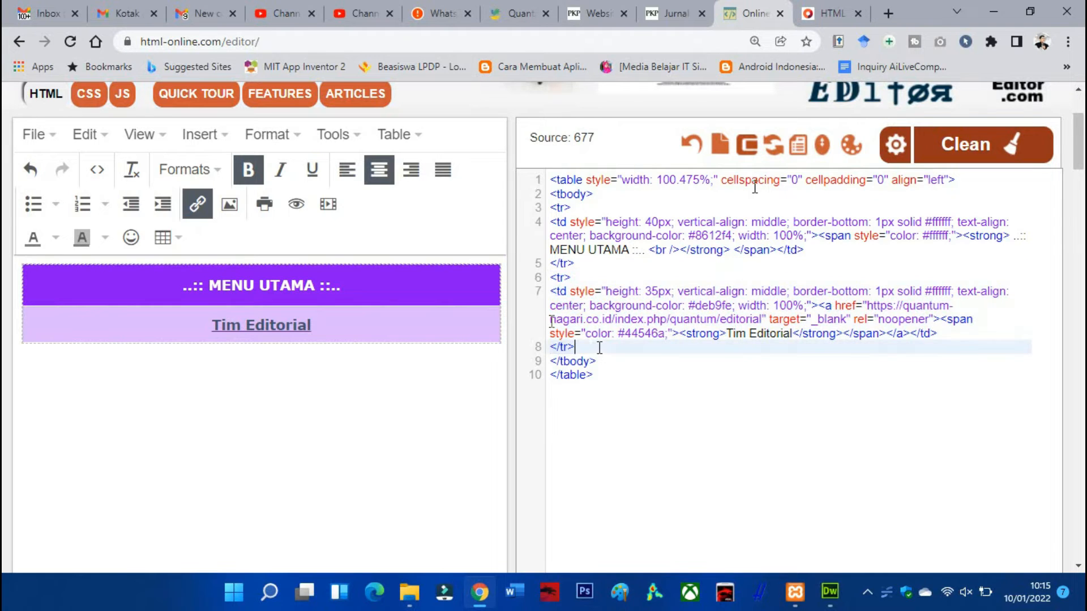
key("Return")
key("ctrl+v")
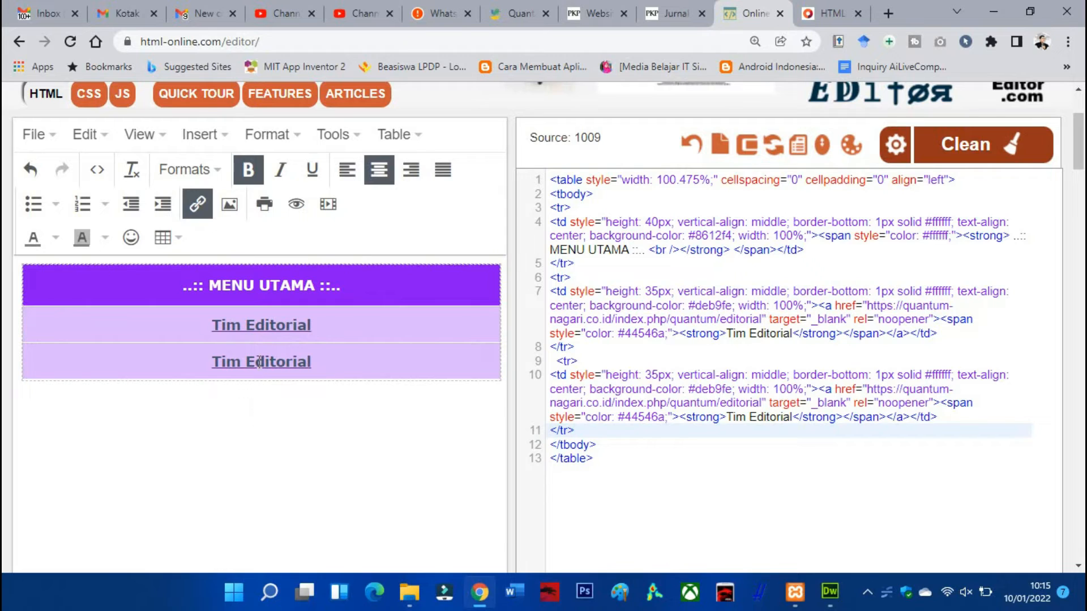
Change the duplicated row's link text to Reviewer
left_click(793, 416)
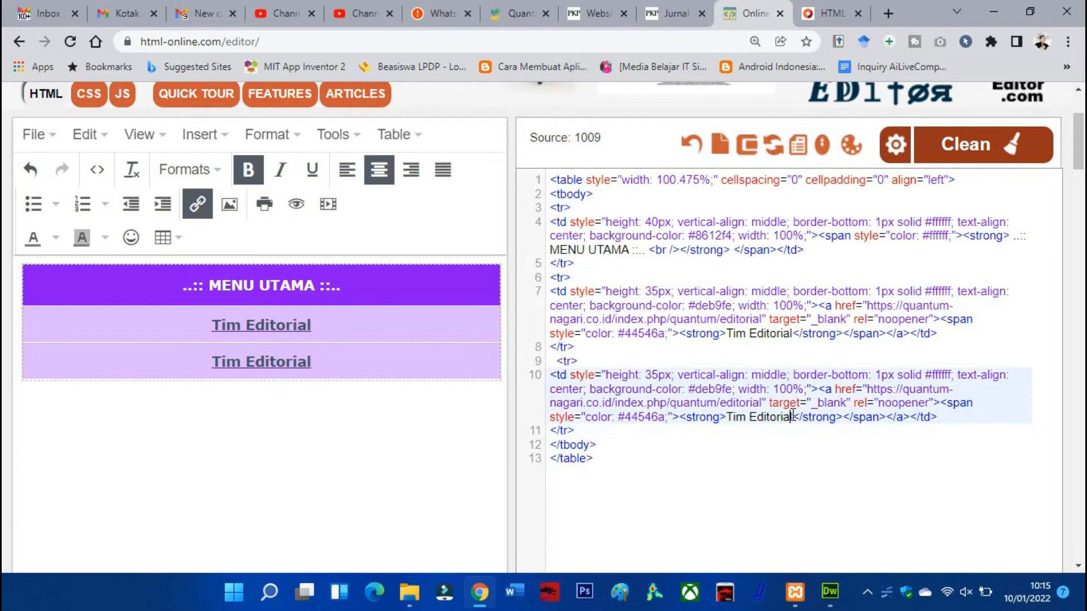
left_click_drag(791, 417, 733, 419)
key("Right")
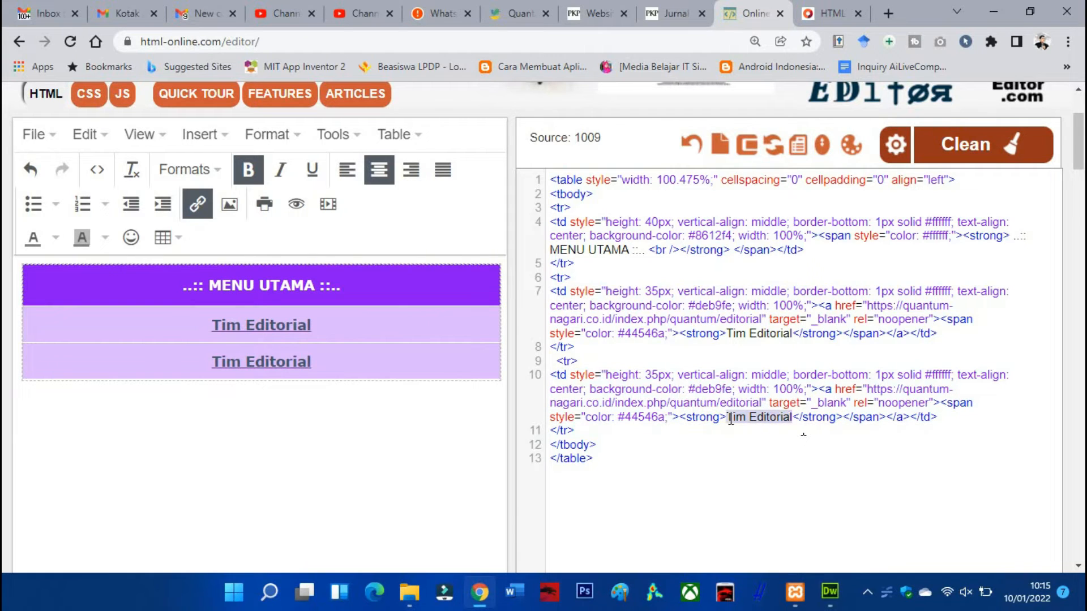
type("Reviewer")
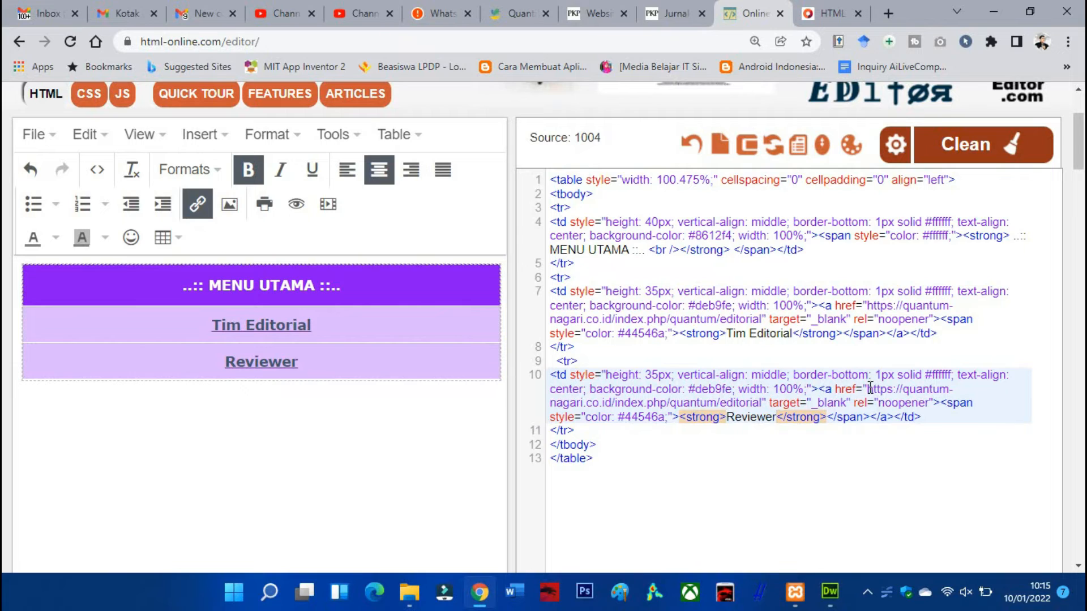
left_click_drag(871, 389, 762, 402)
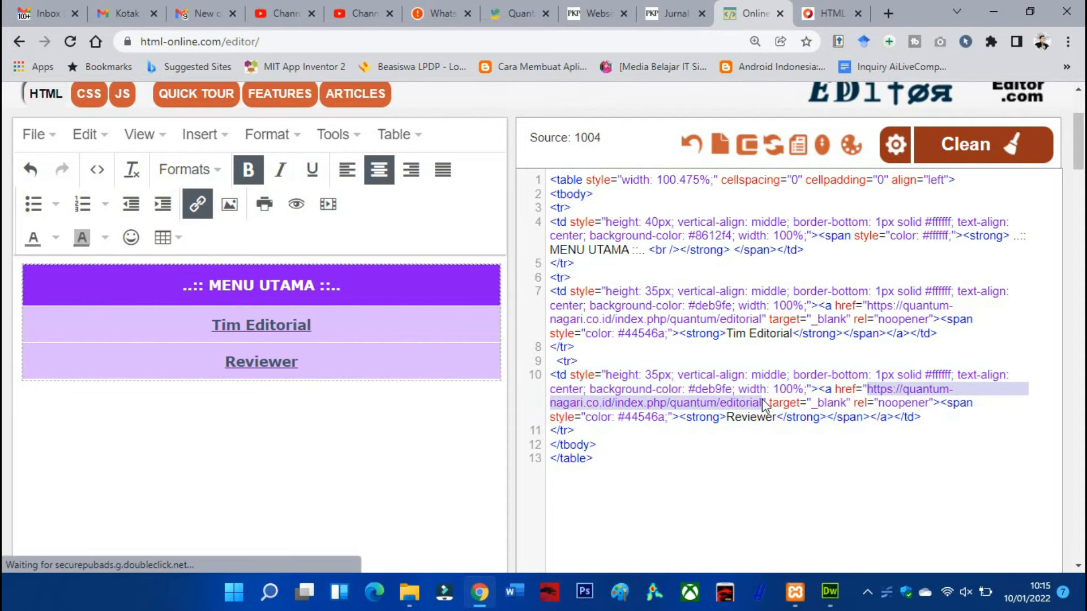
left_click(766, 430)
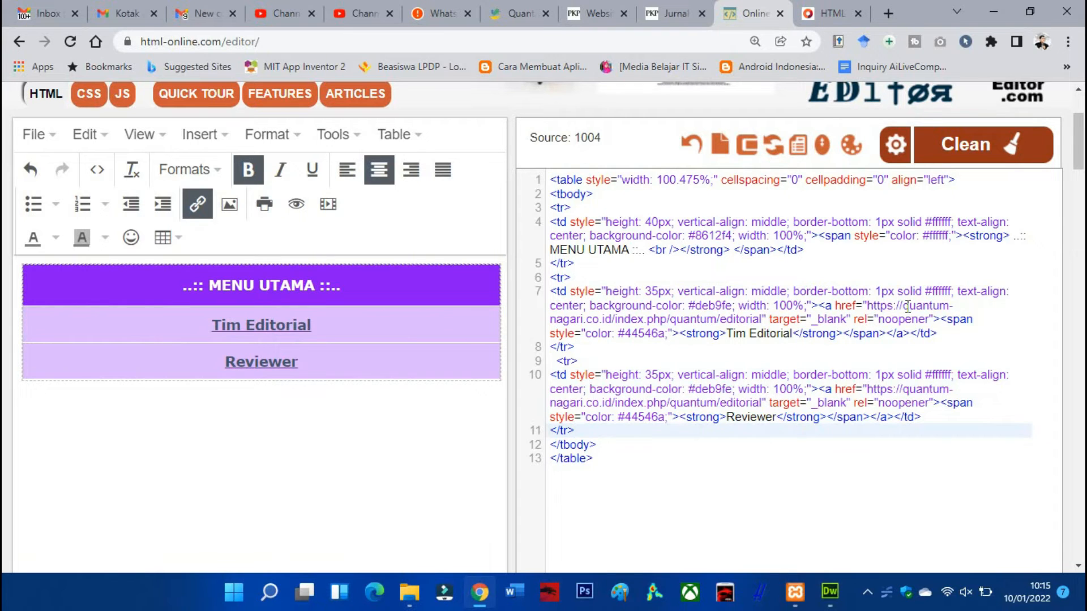
left_click_drag(870, 304, 871, 310)
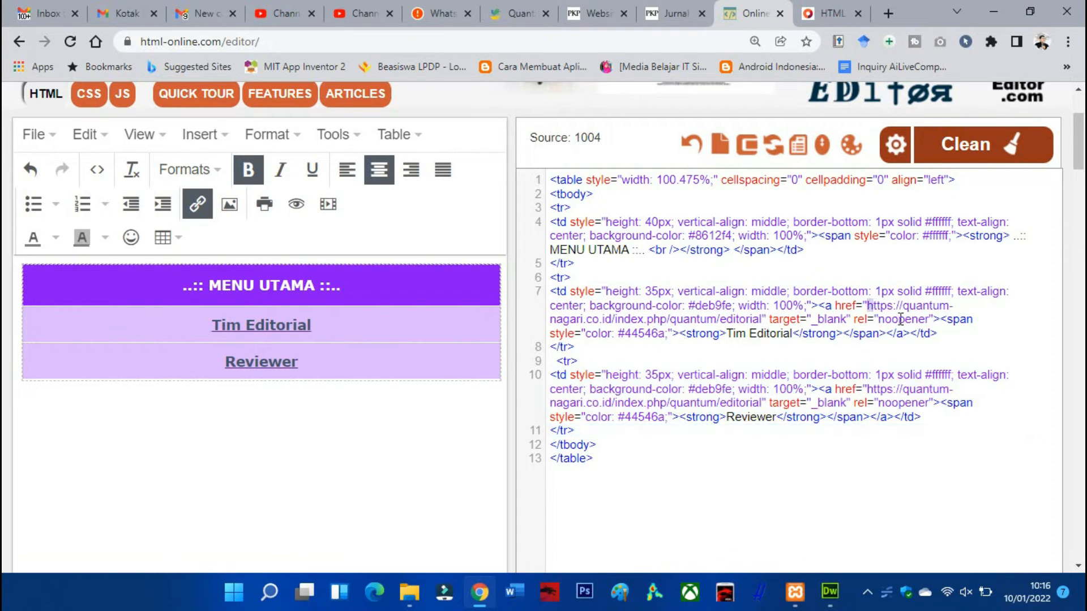
left_click(888, 13)
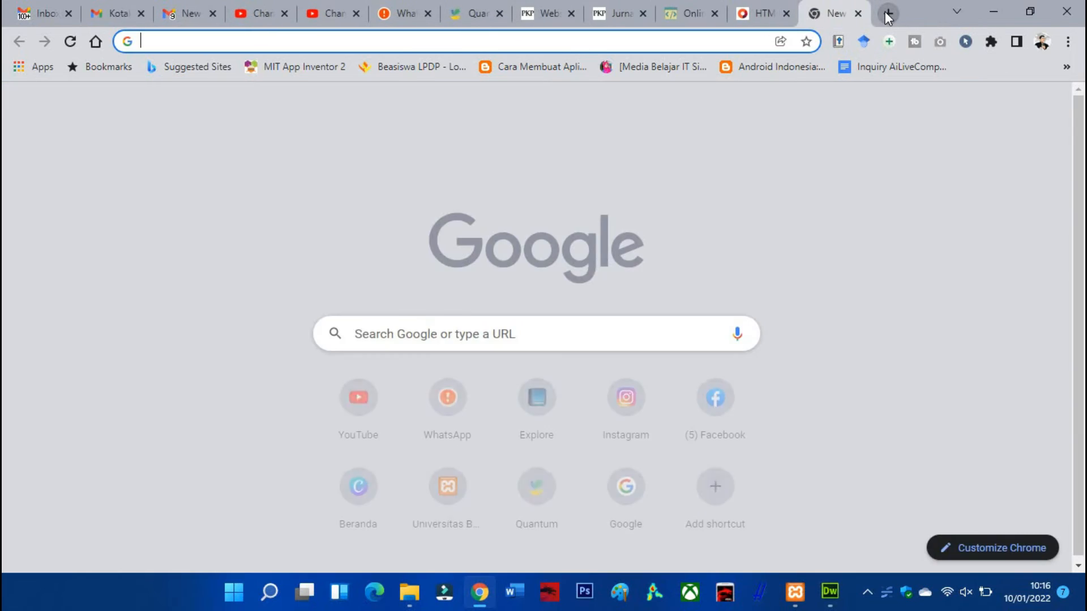
type("google.com")
key("Return")
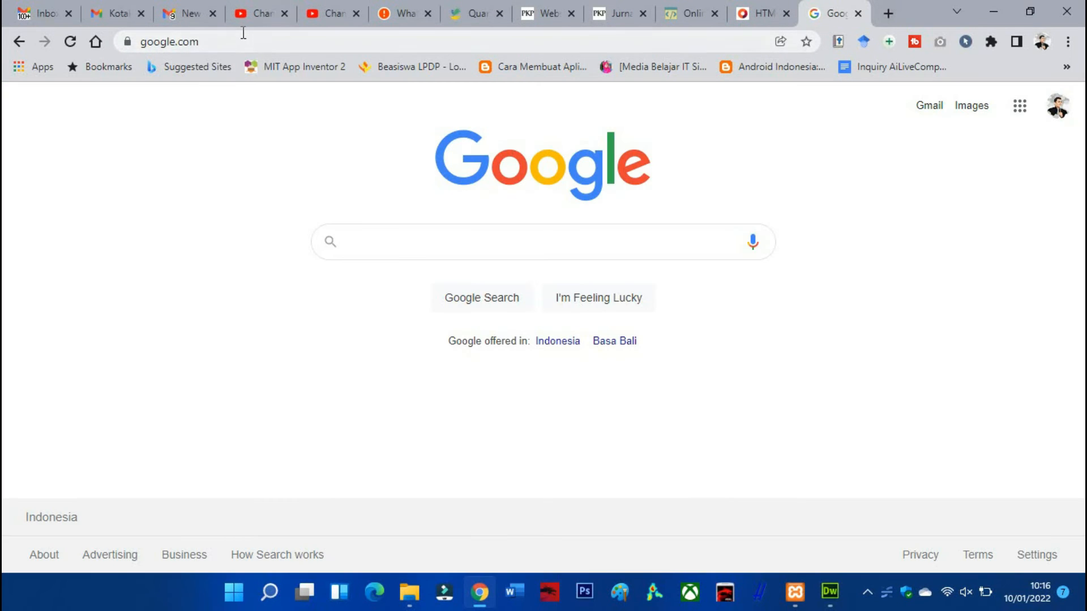
left_click(244, 35)
key("ctrl+c")
left_click(706, 12)
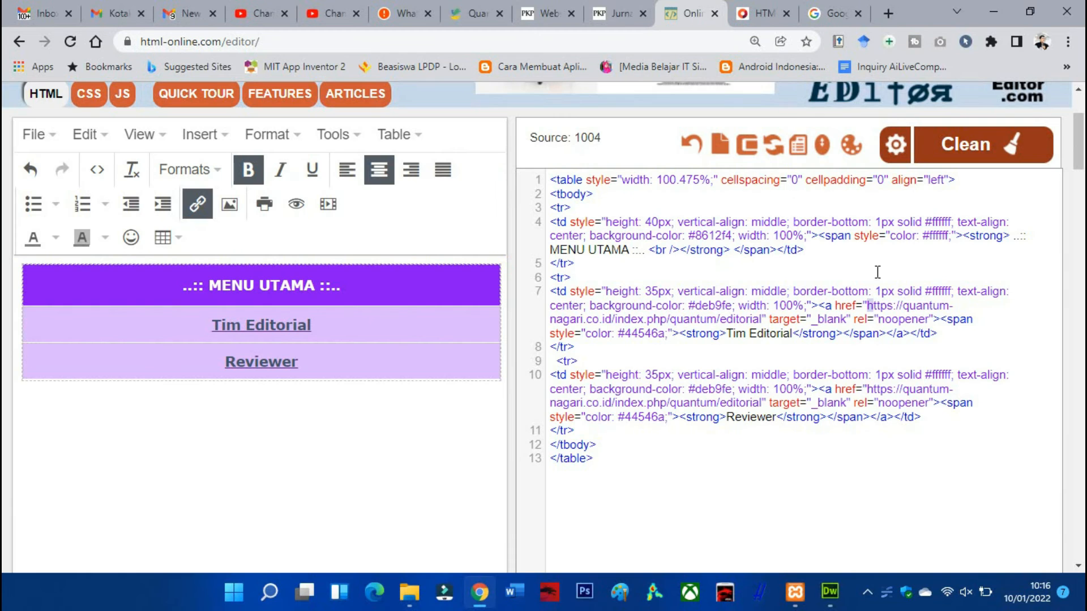
left_click(870, 306)
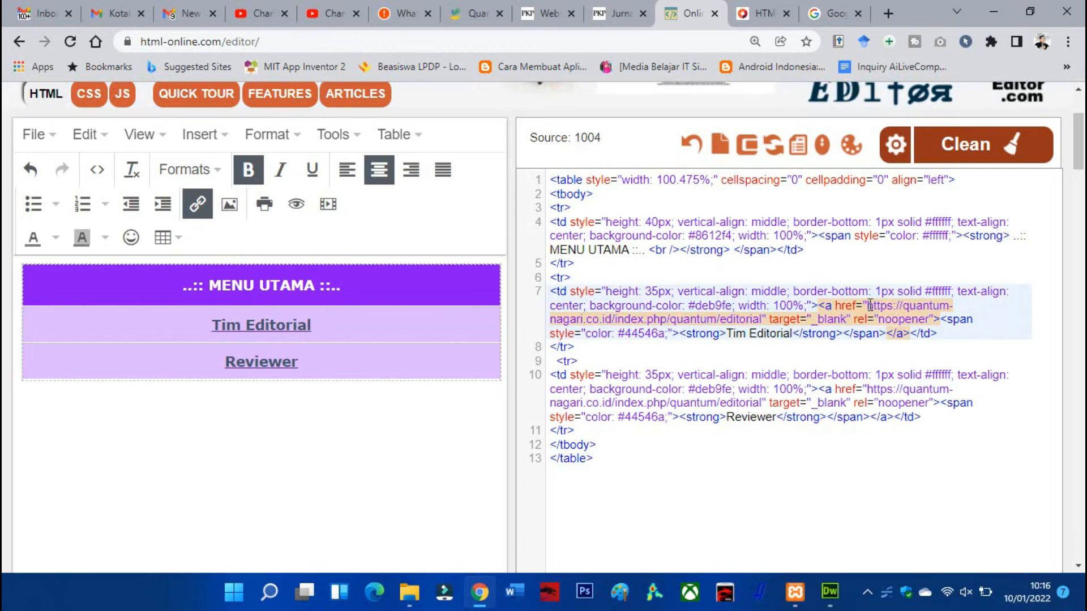
left_click_drag(870, 306, 762, 320)
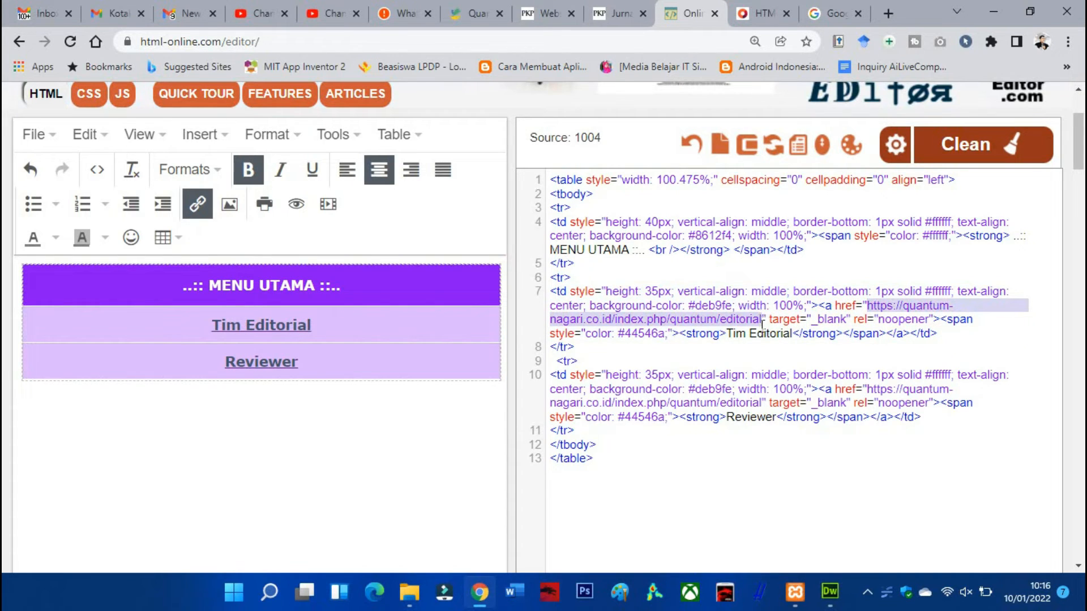
key("ctrl+v")
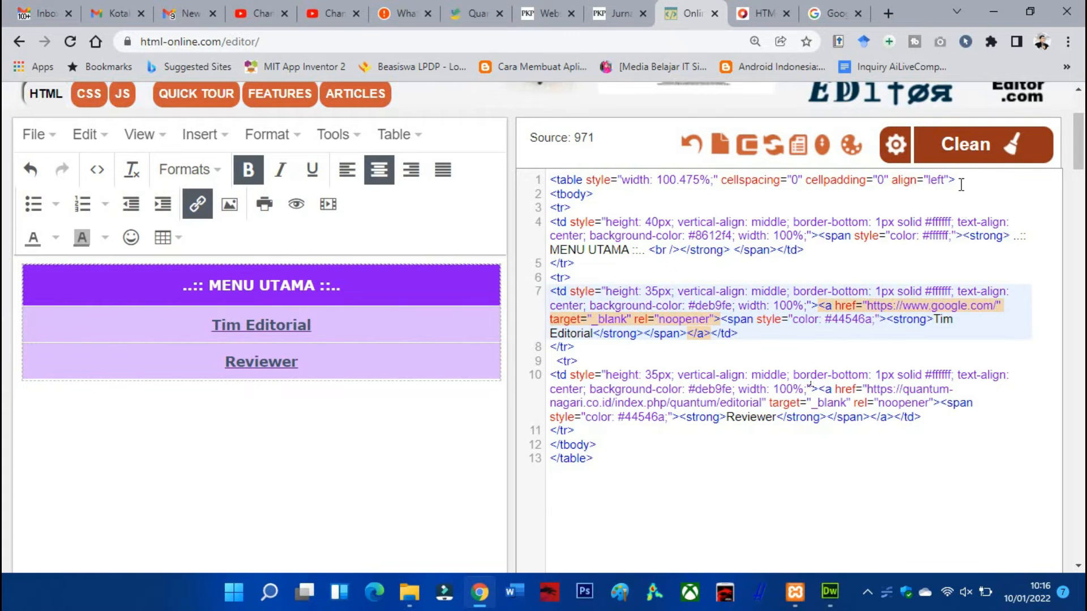
left_click(836, 15)
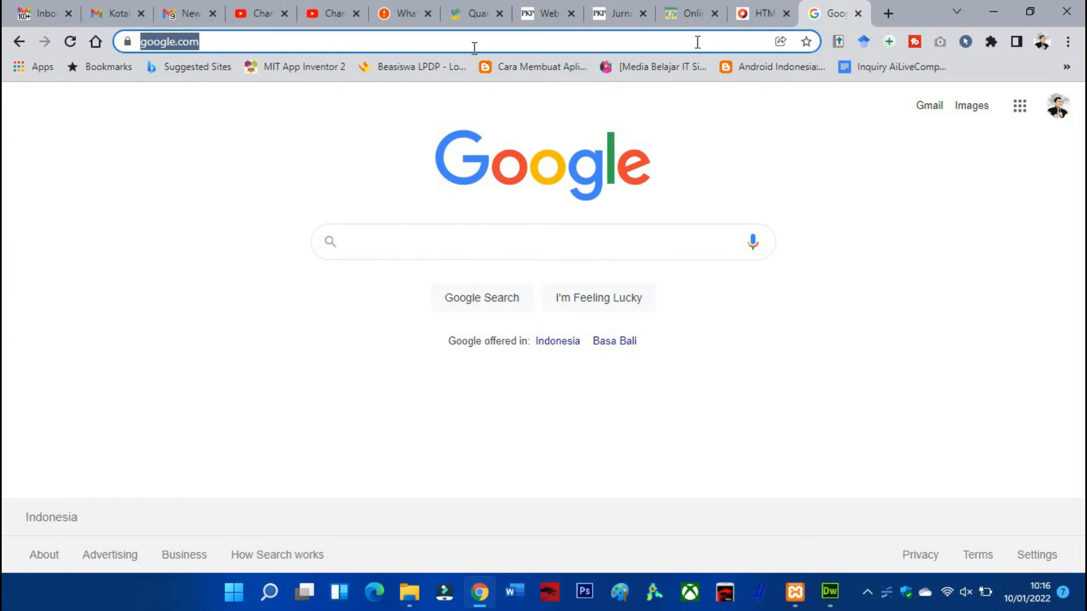
type("h")
key("BackSpace")
type("je")
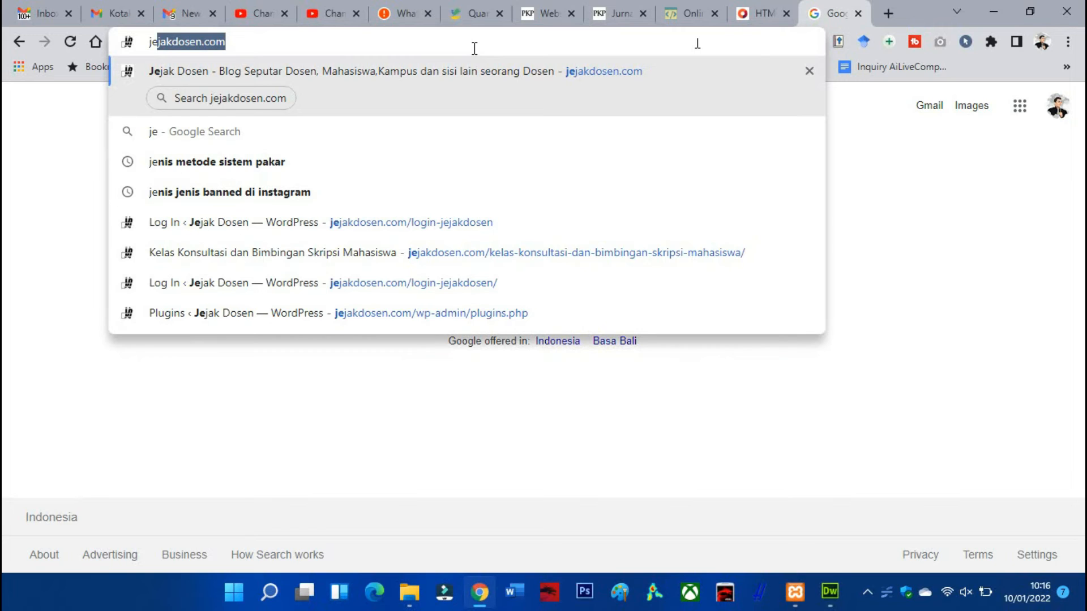
key("Return")
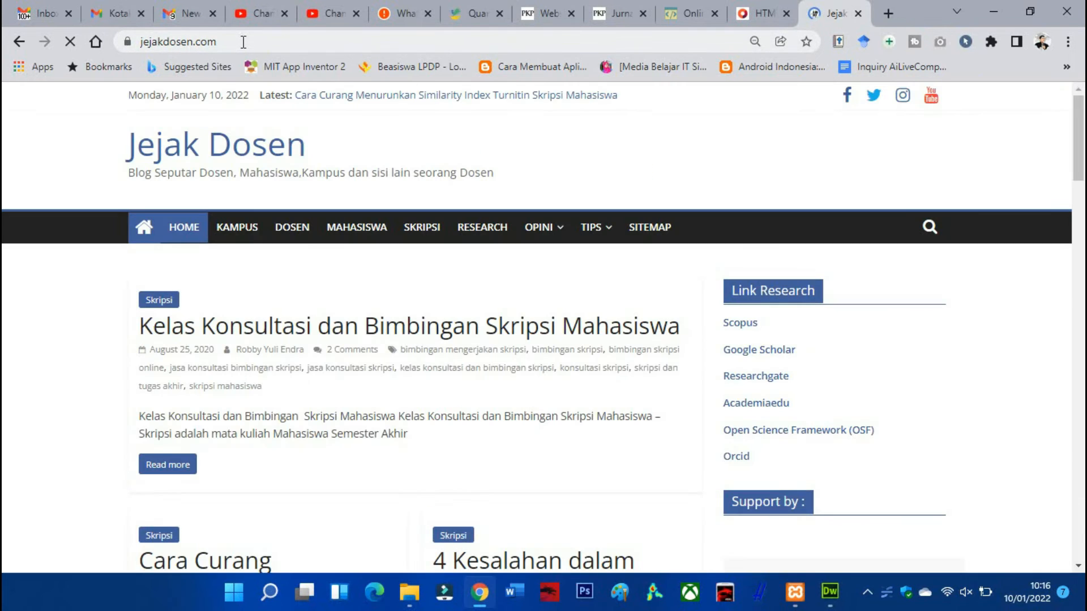
left_click(242, 41)
key("ctrl+c")
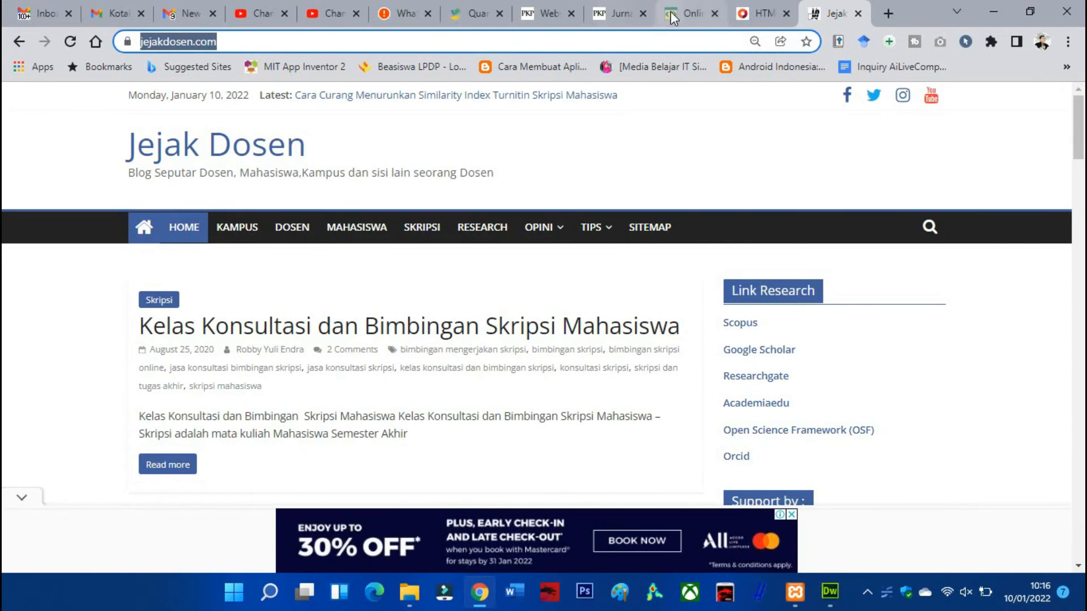
left_click(687, 13)
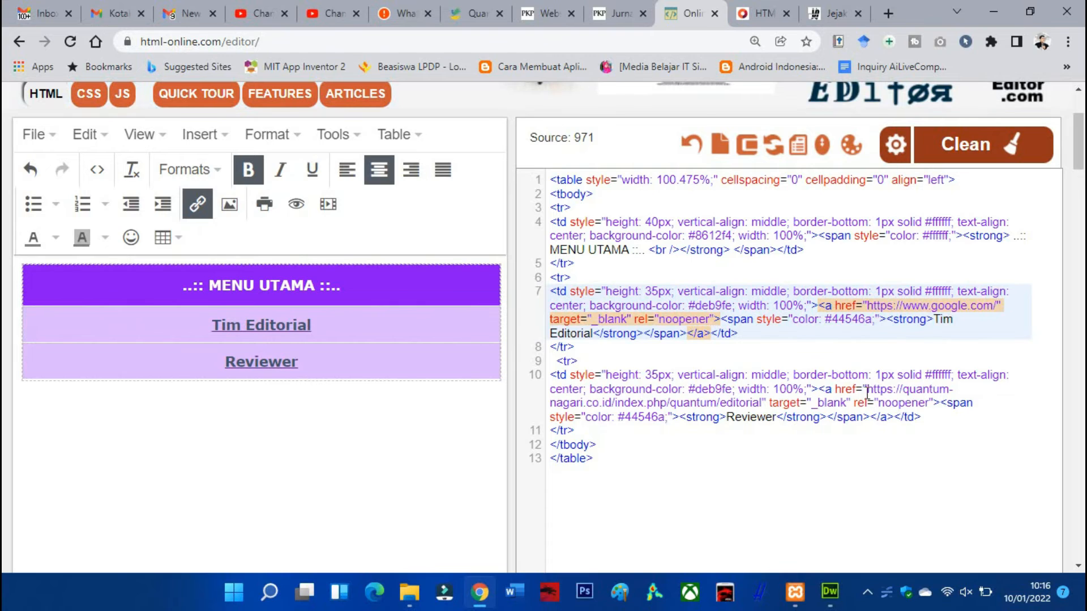
left_click_drag(869, 391, 762, 404)
key("ctrl+v")
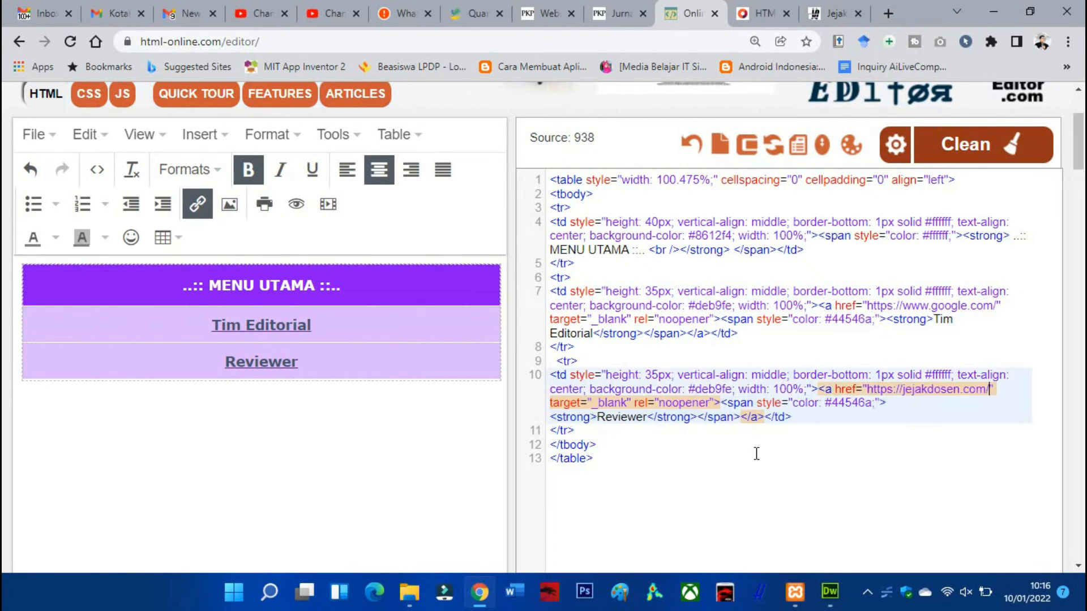
left_click(753, 462)
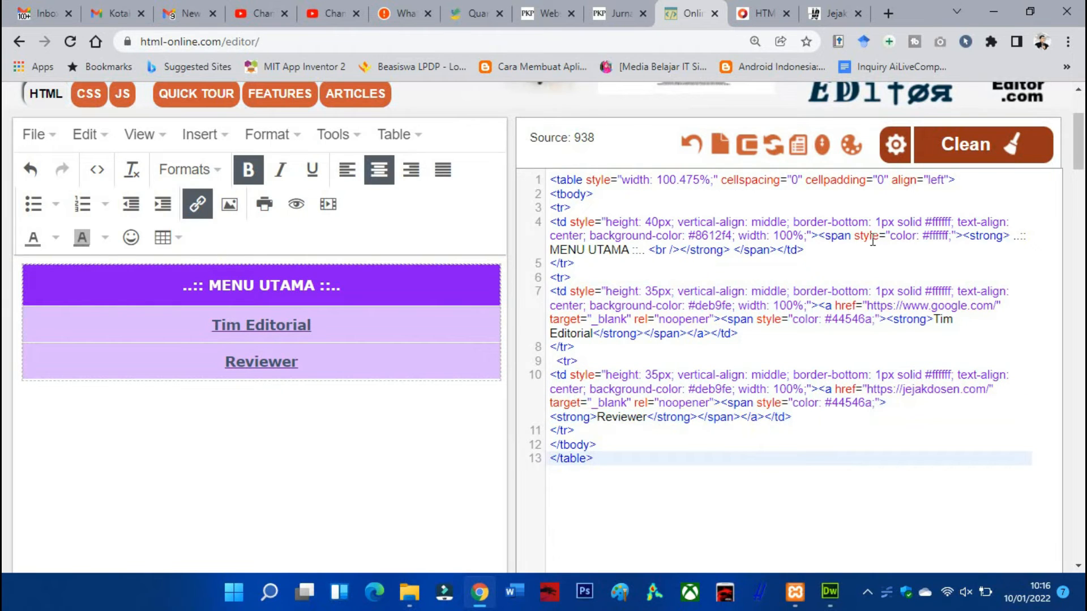
Copy the complete source code of the menu table
left_click_drag(630, 451, 553, 175)
right_click(554, 176)
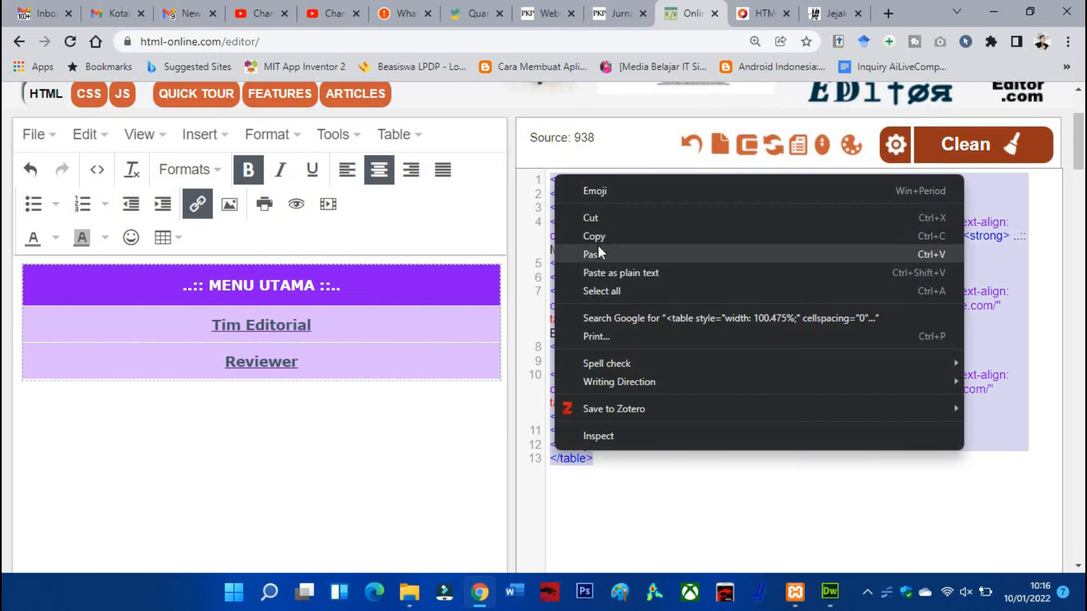
left_click(595, 233)
scroll(568, 291, "up", 2)
Open the custom blocks list of the installed Custom Block Manager plugin in the Tapis Berseri website settings
left_click(604, 17)
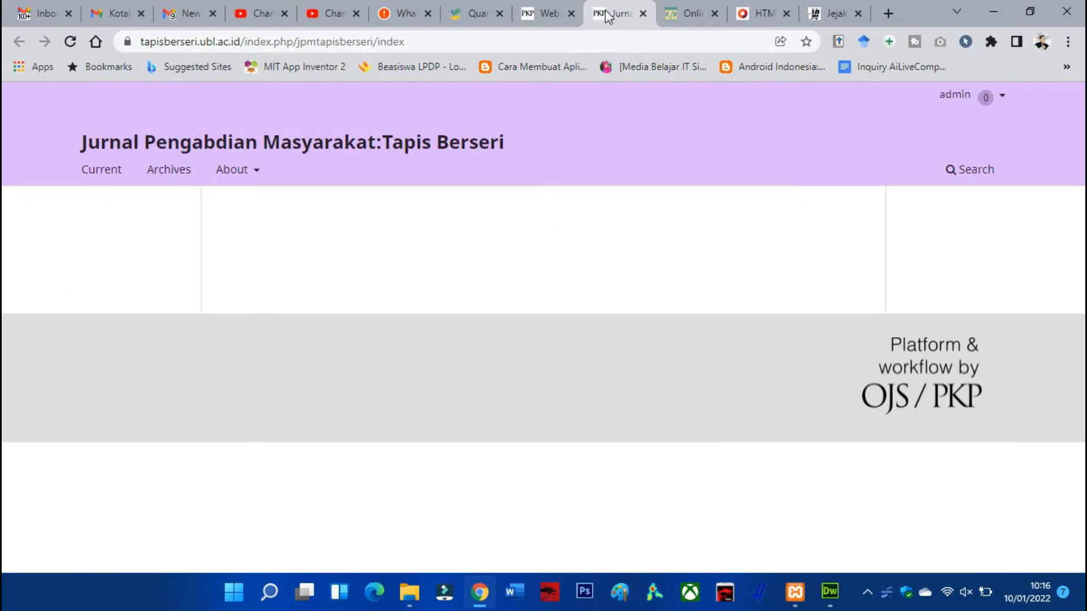
left_click(550, 12)
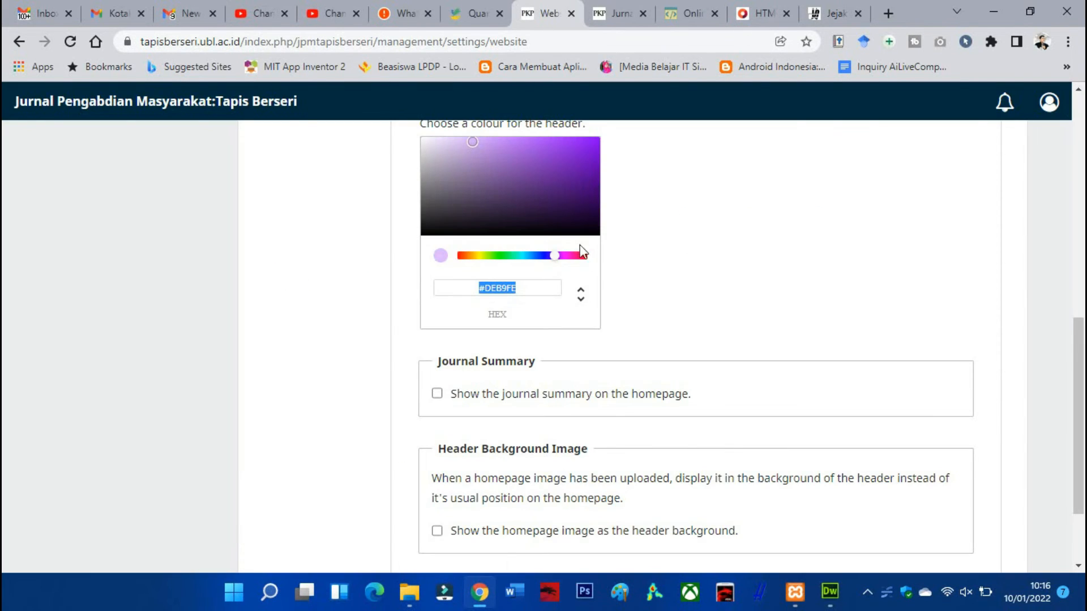
scroll(332, 303, "up", 10)
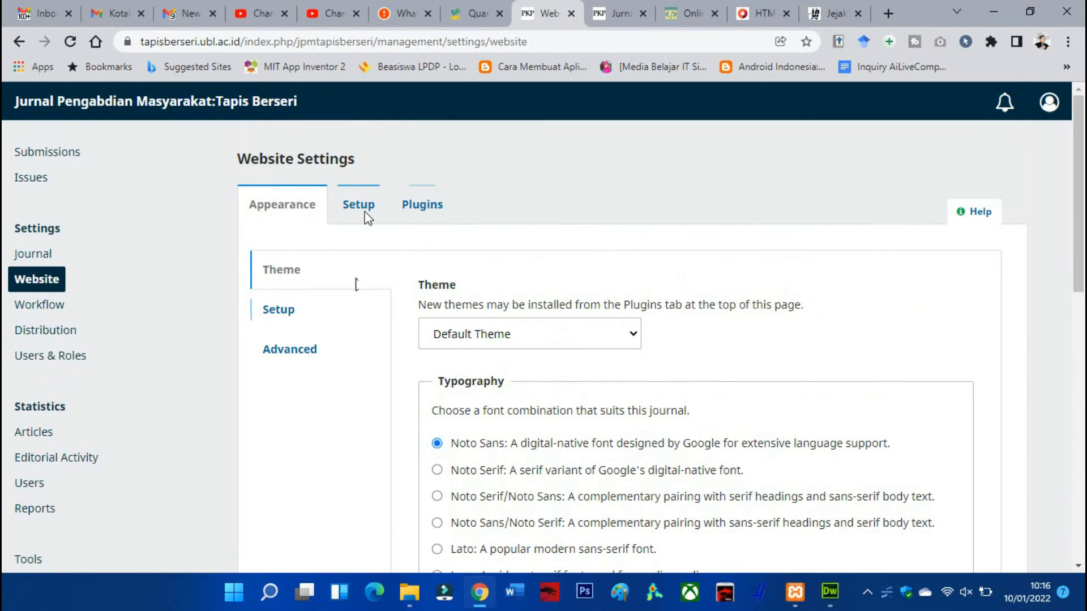
left_click(436, 214)
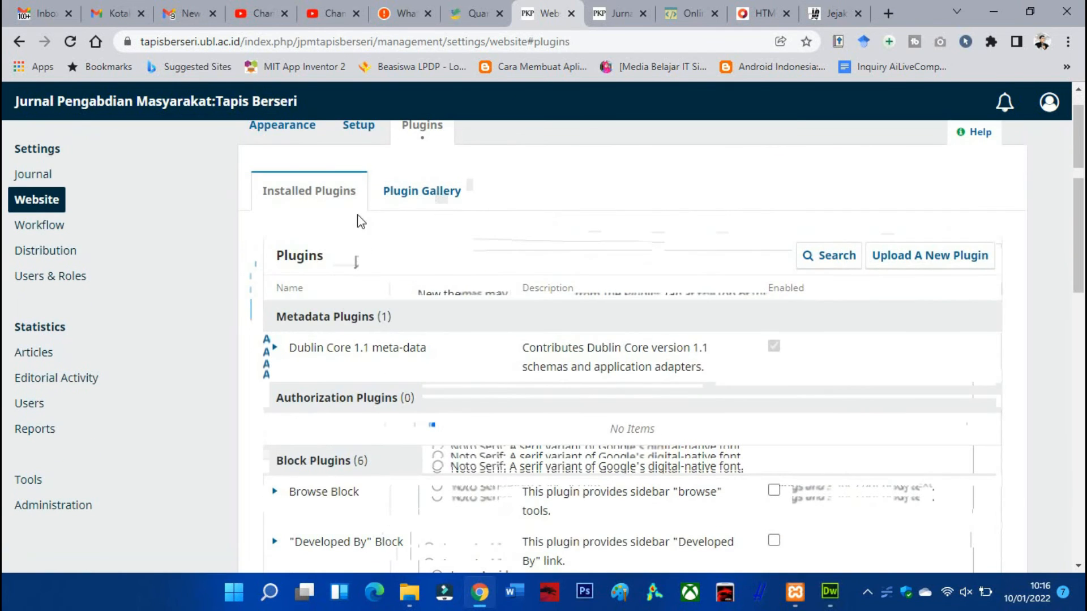
left_click(306, 205)
scroll(355, 260, "down", 8)
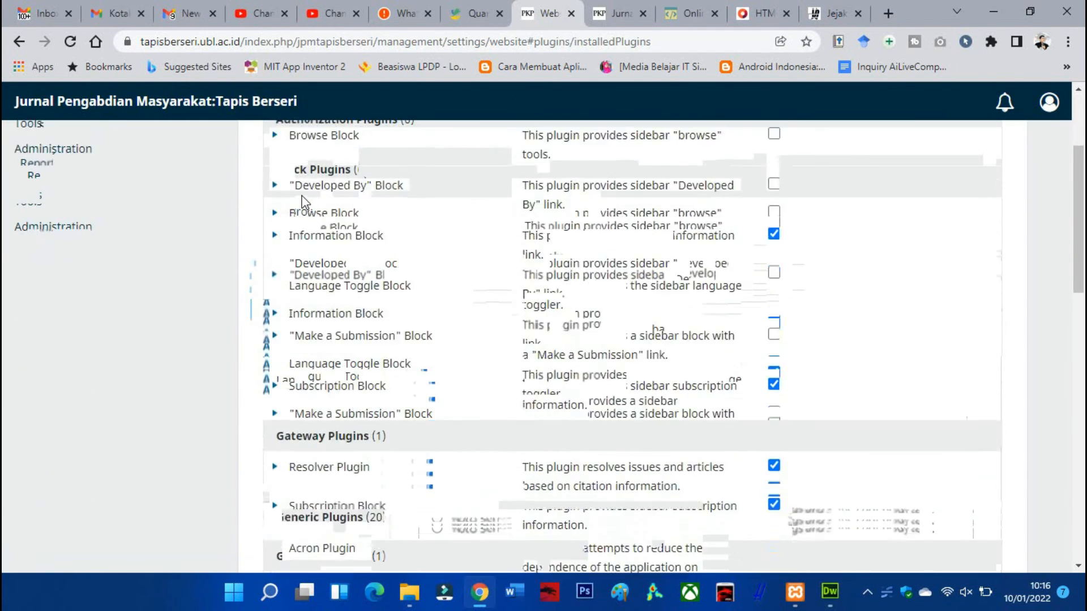
scroll(388, 202, "down", 5)
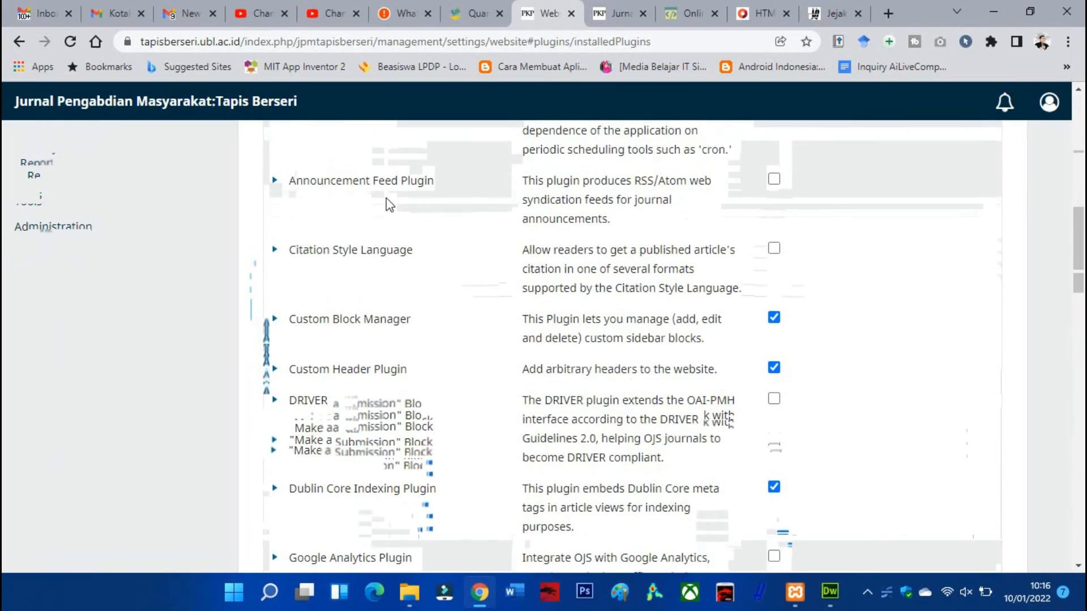
left_click(275, 318)
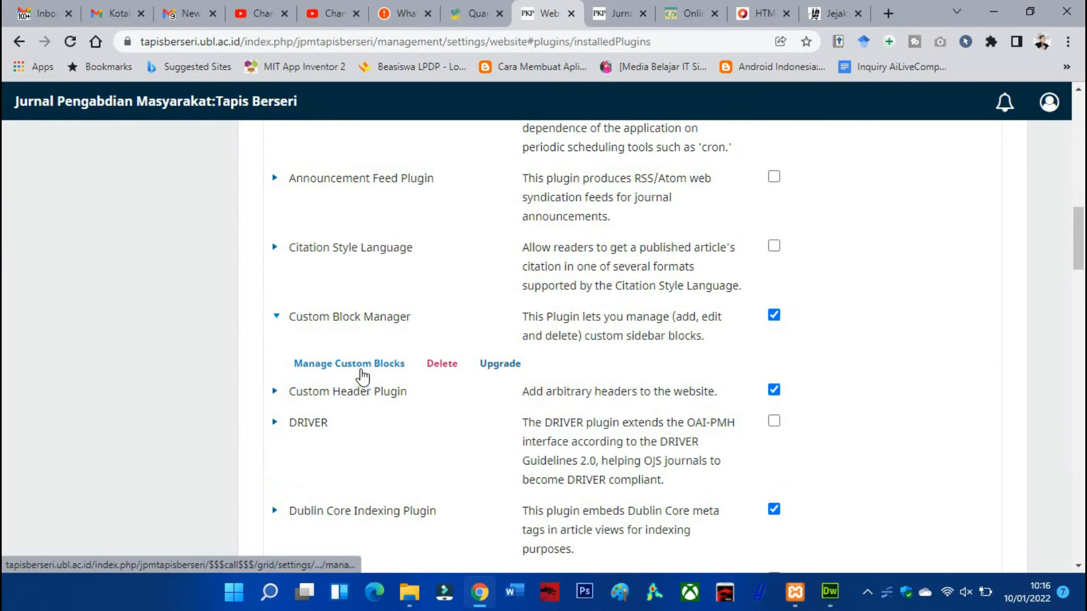
left_click(363, 373)
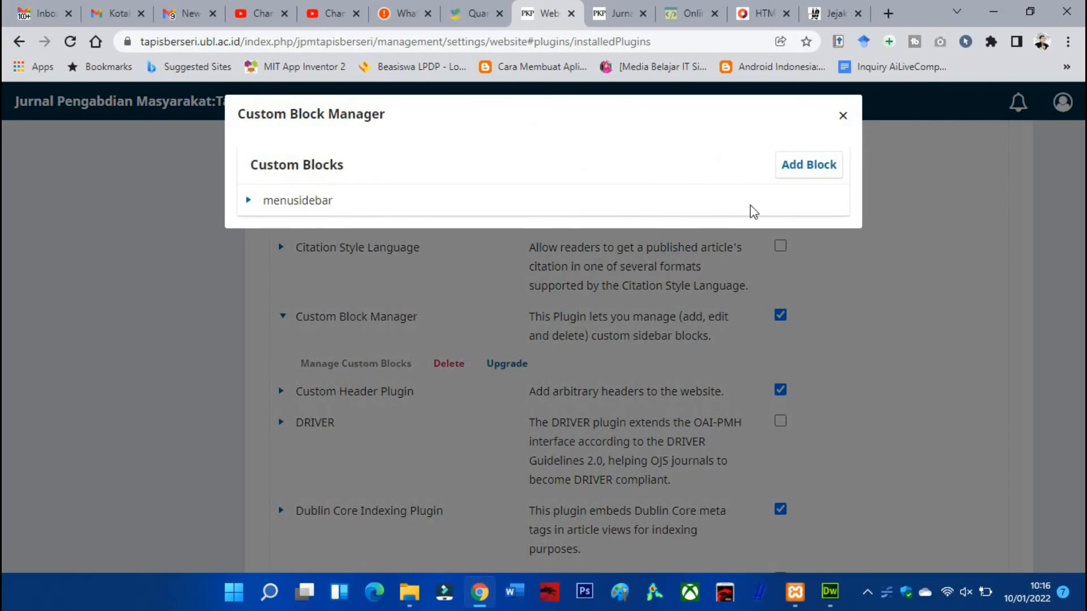
Insert the copied table code into the source code of the menusidebar block's content and save the block
left_click(247, 202)
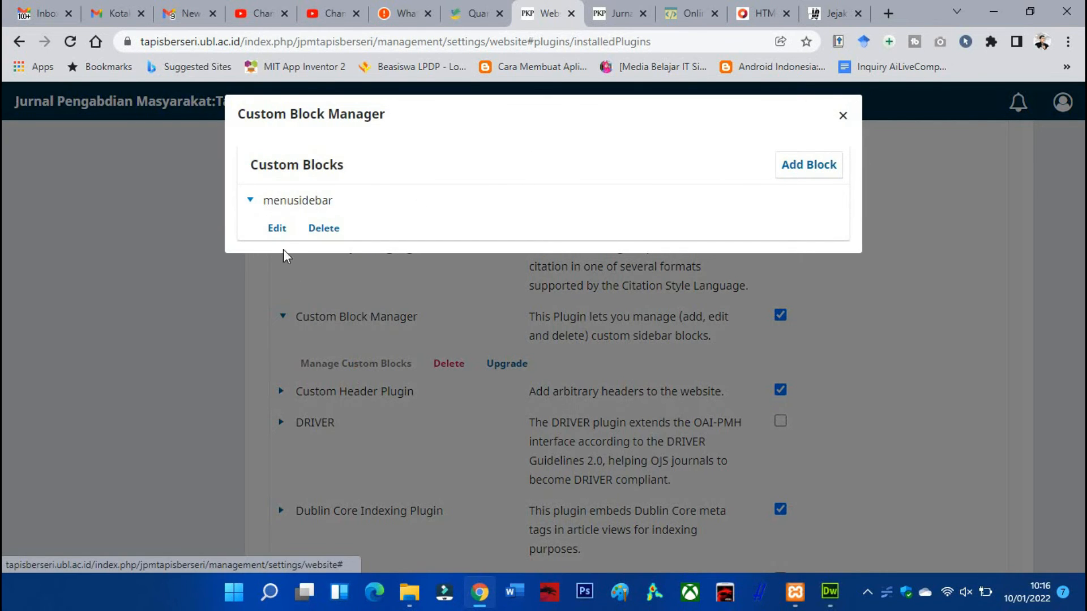
left_click(278, 229)
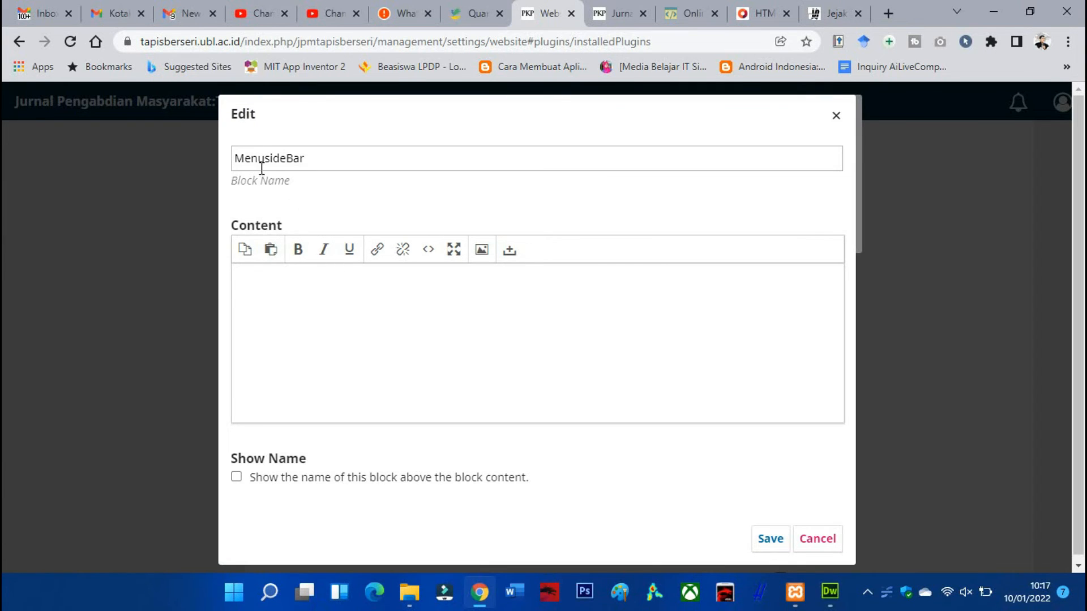
left_click(428, 261)
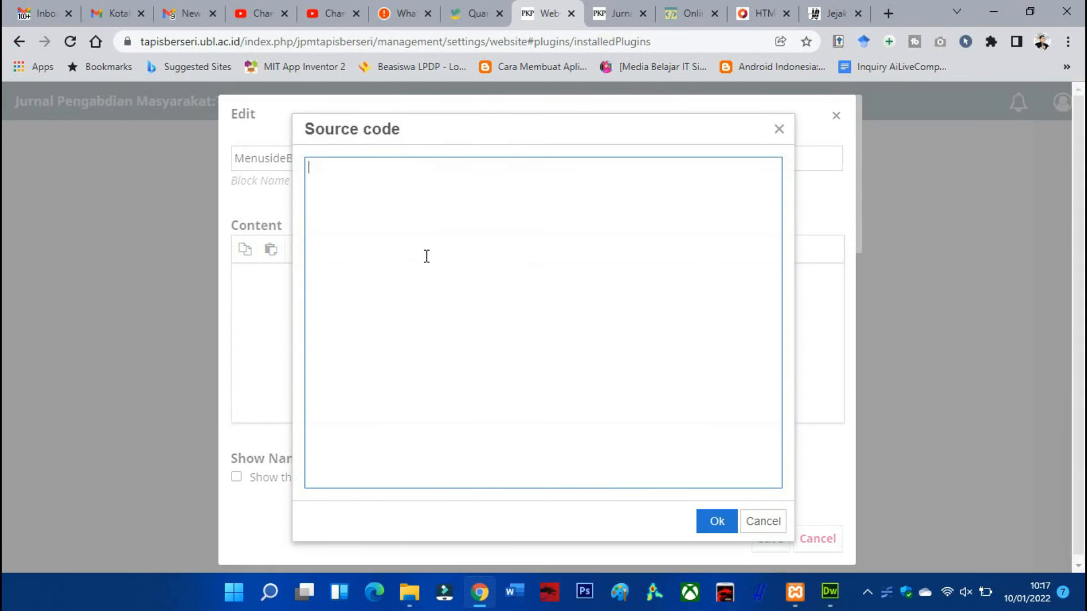
right_click(404, 184)
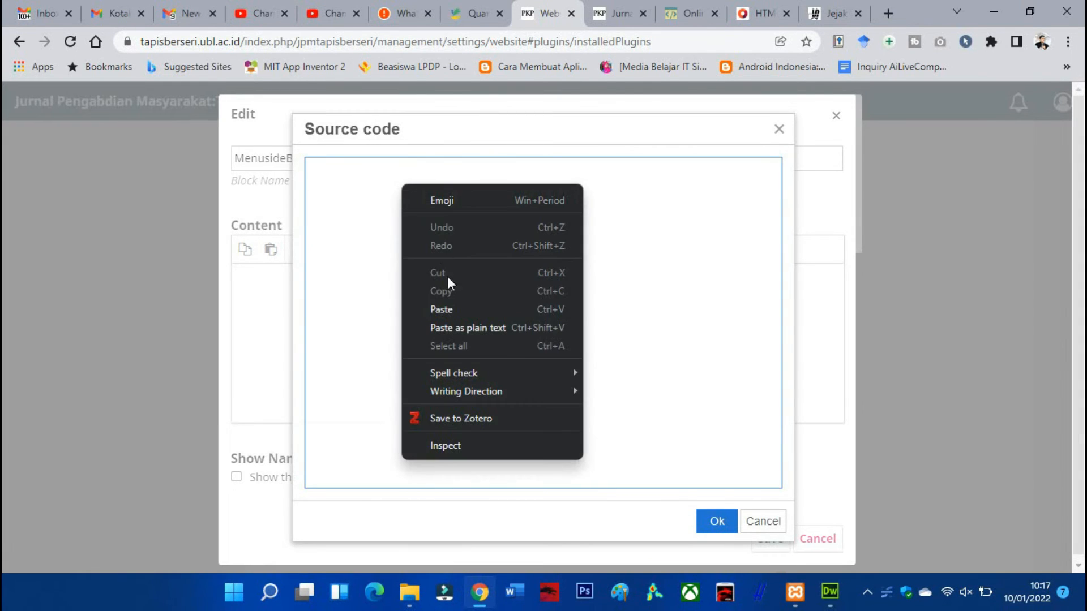
left_click(444, 300)
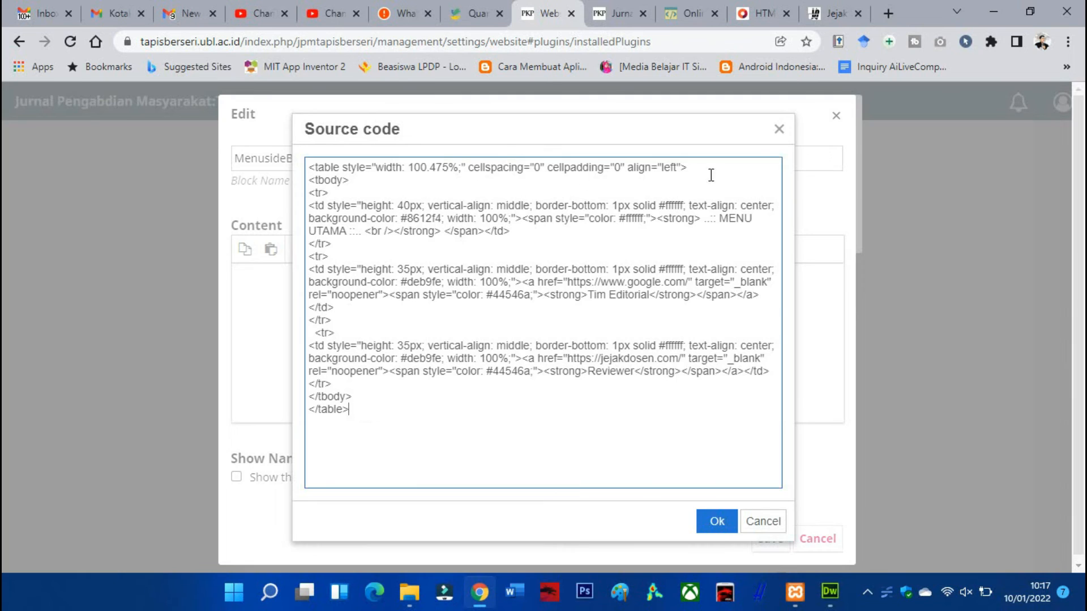
left_click(717, 522)
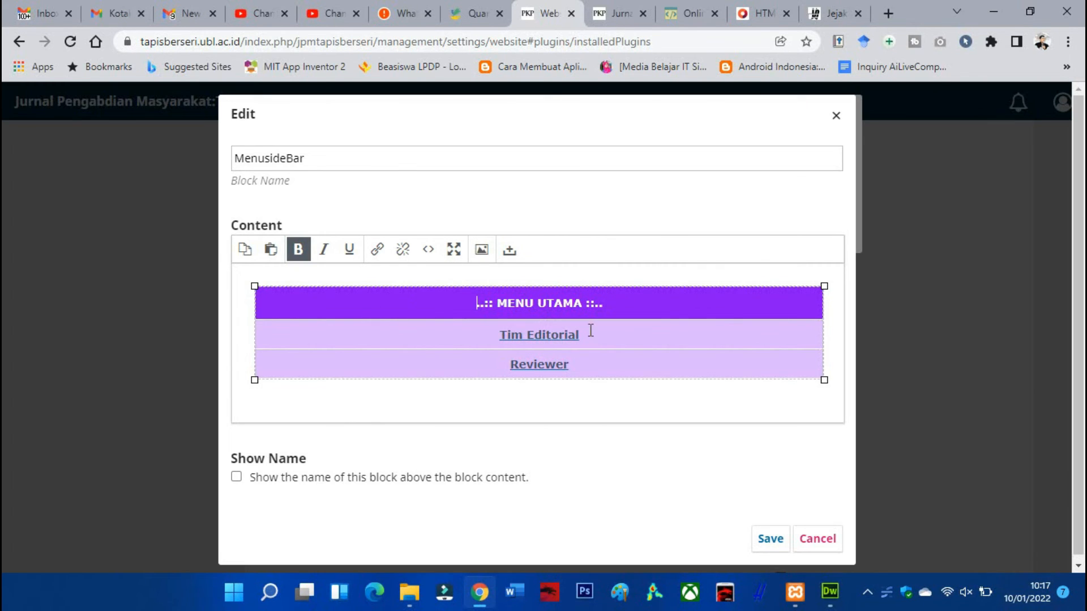
left_click(774, 542)
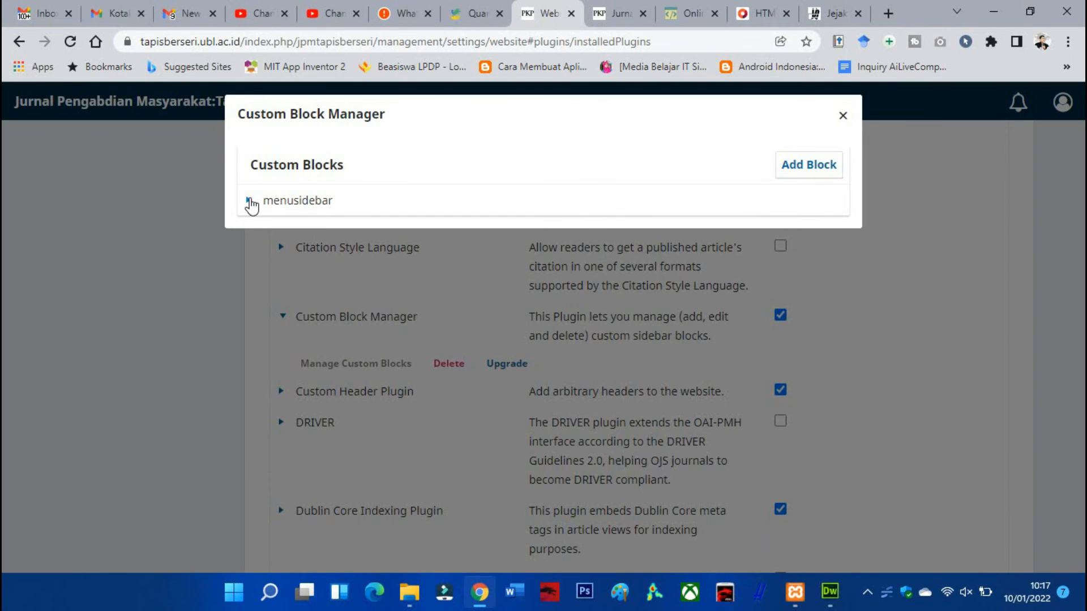
Reopen the menusidebar block to check its saved content, save it again and close the Custom Block Manager
left_click(247, 201)
left_click(273, 229)
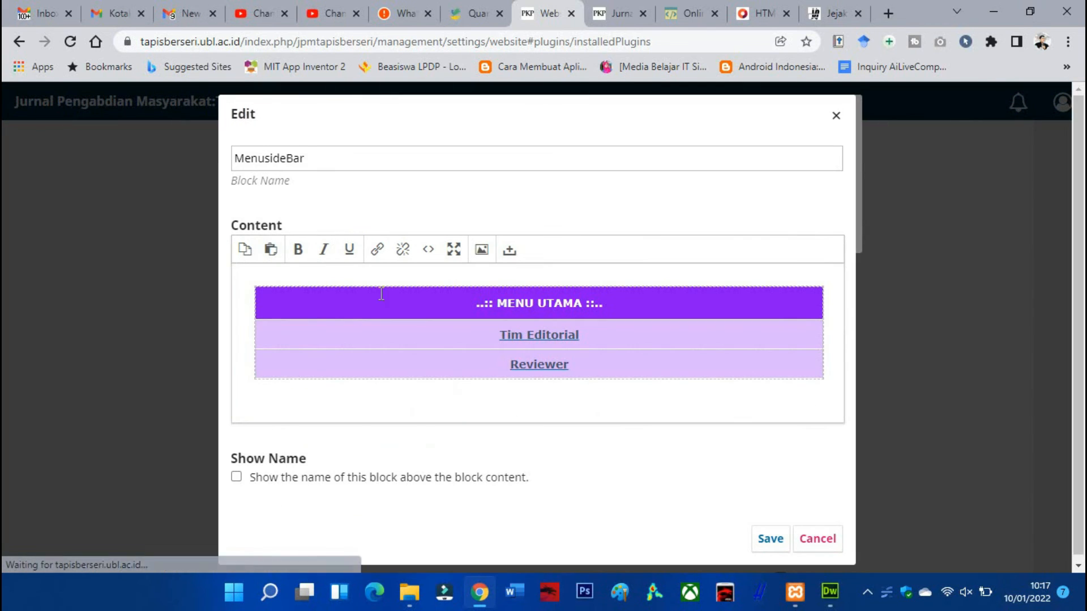
left_click(781, 544)
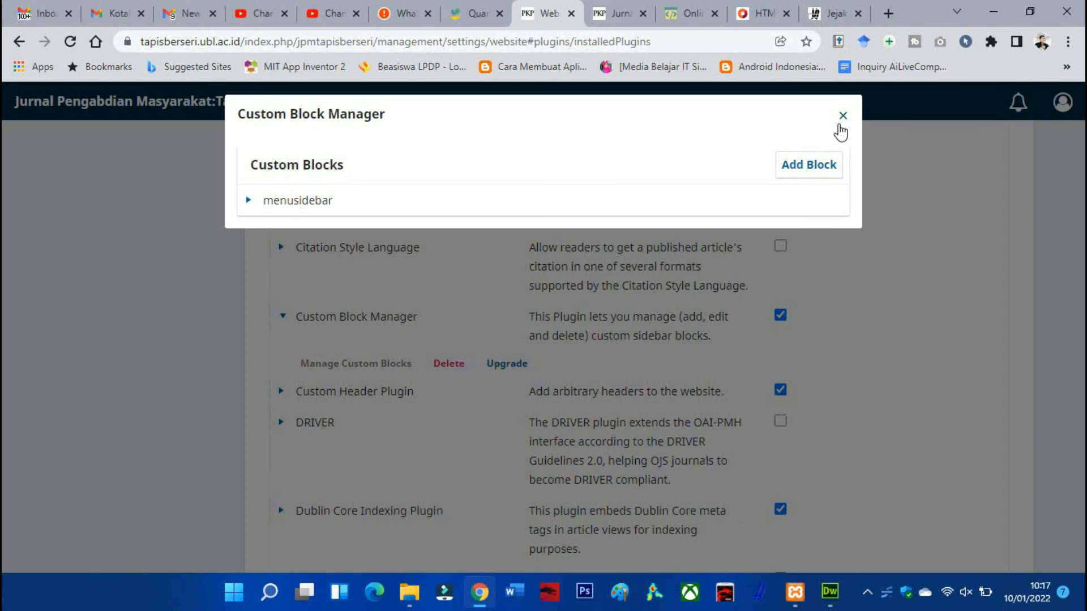
left_click(843, 119)
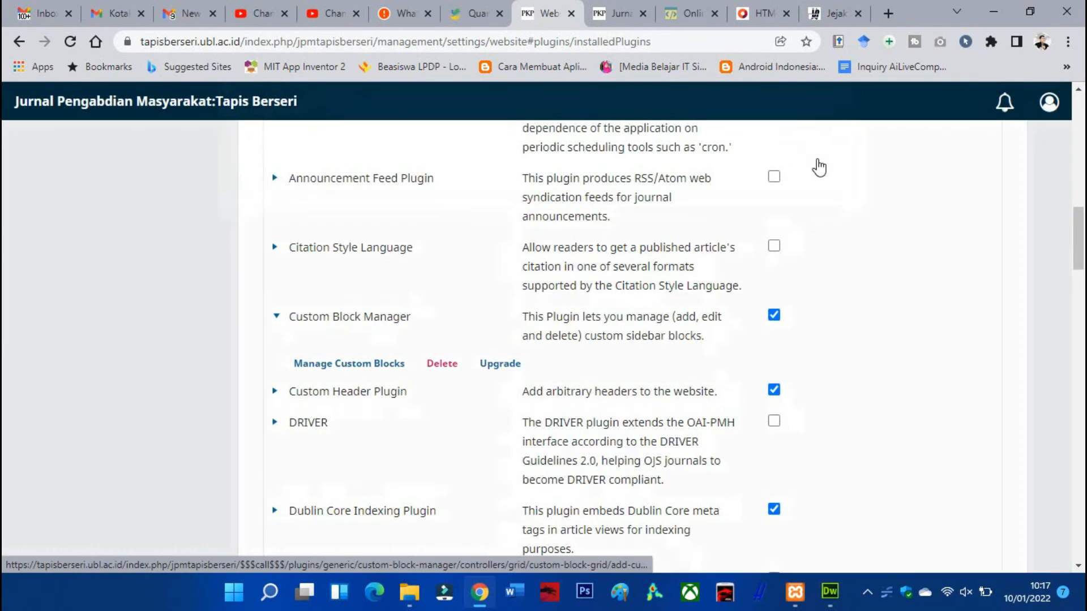
Check the journal homepage's sidebar and open the appearance setup section of the website settings
left_click(606, 12)
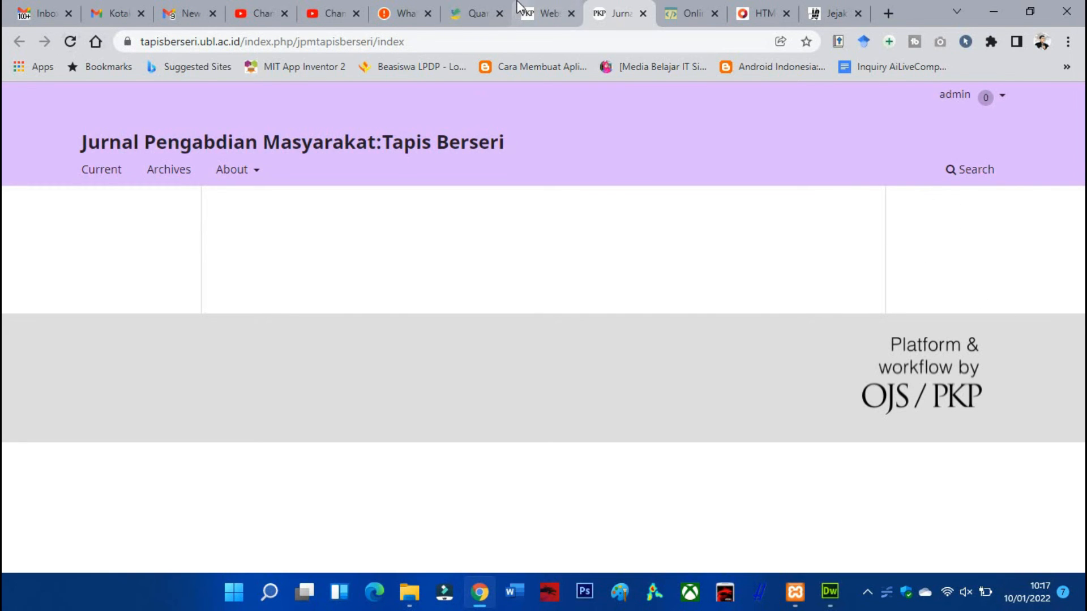
left_click(535, 13)
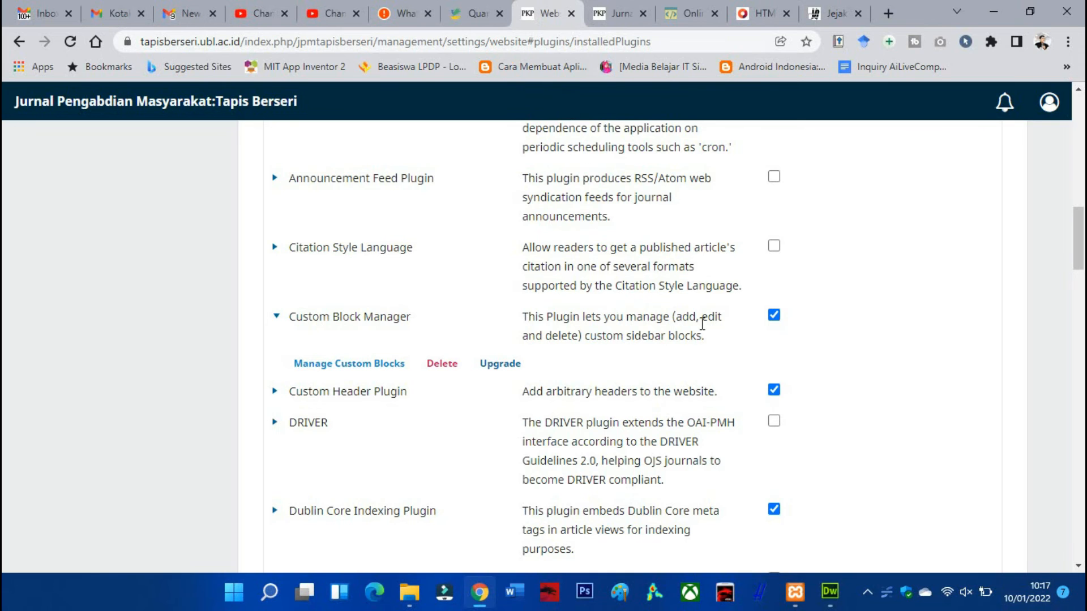
scroll(635, 314, "down", 2)
scroll(636, 308, "up", 8)
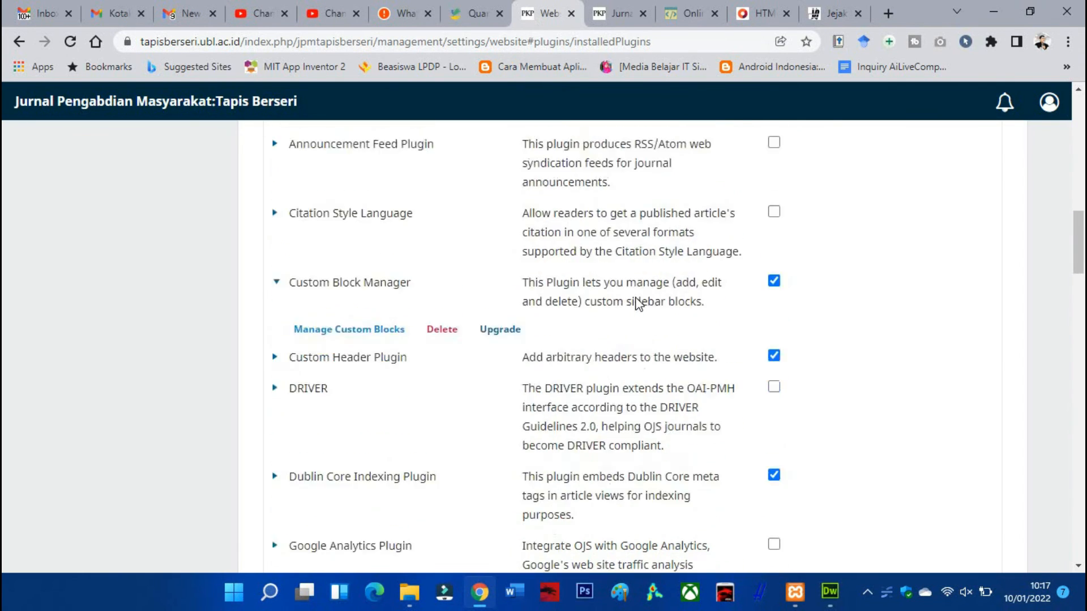
scroll(635, 288, "up", 10)
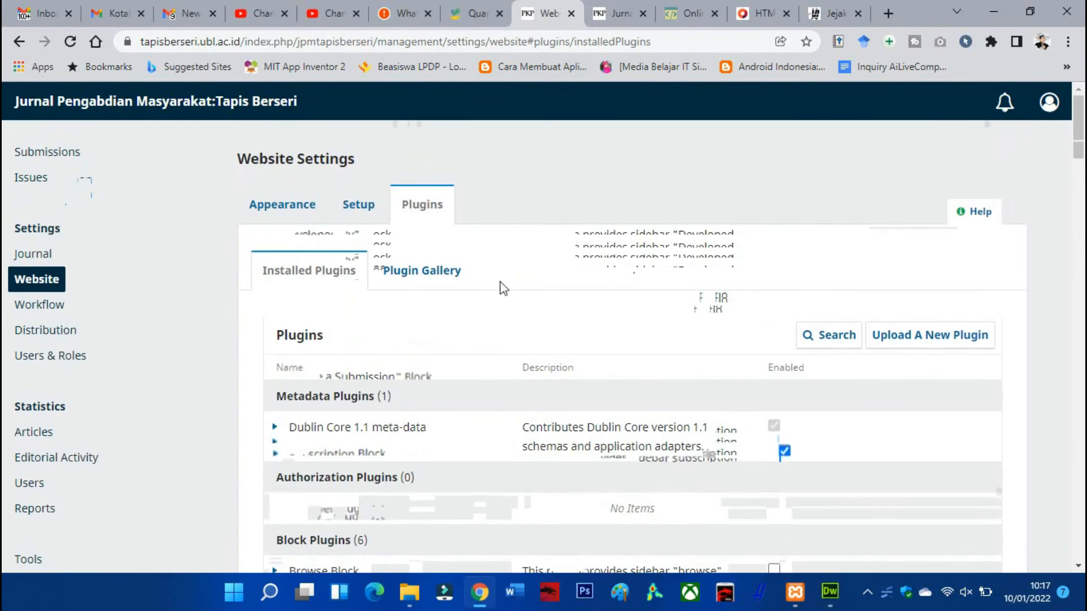
left_click(286, 206)
scroll(550, 265, "down", 11)
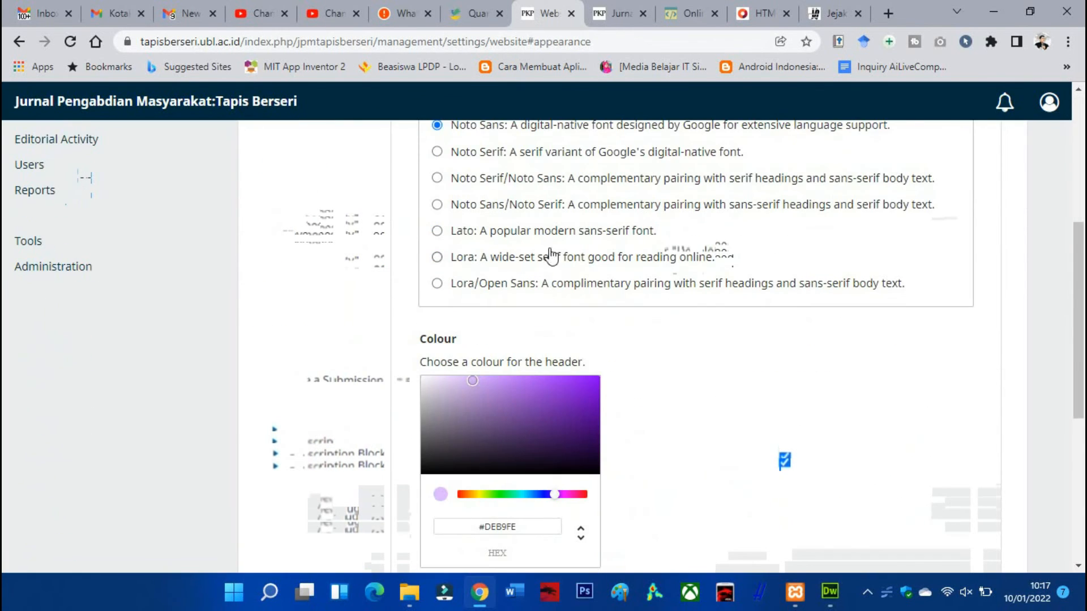
scroll(548, 241, "up", 10)
left_click(260, 327)
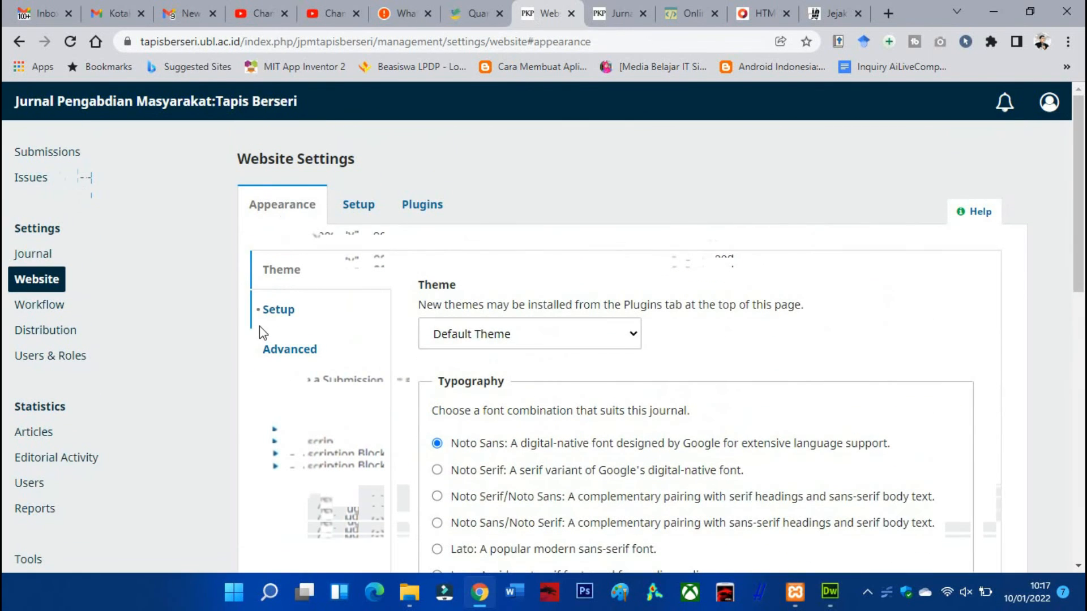
Enable the menusidebar custom block in the Sidebar list and move it above the Web Feed Plugin entry
scroll(490, 355, "down", 4)
scroll(490, 356, "down", 5)
scroll(487, 355, "up", 9)
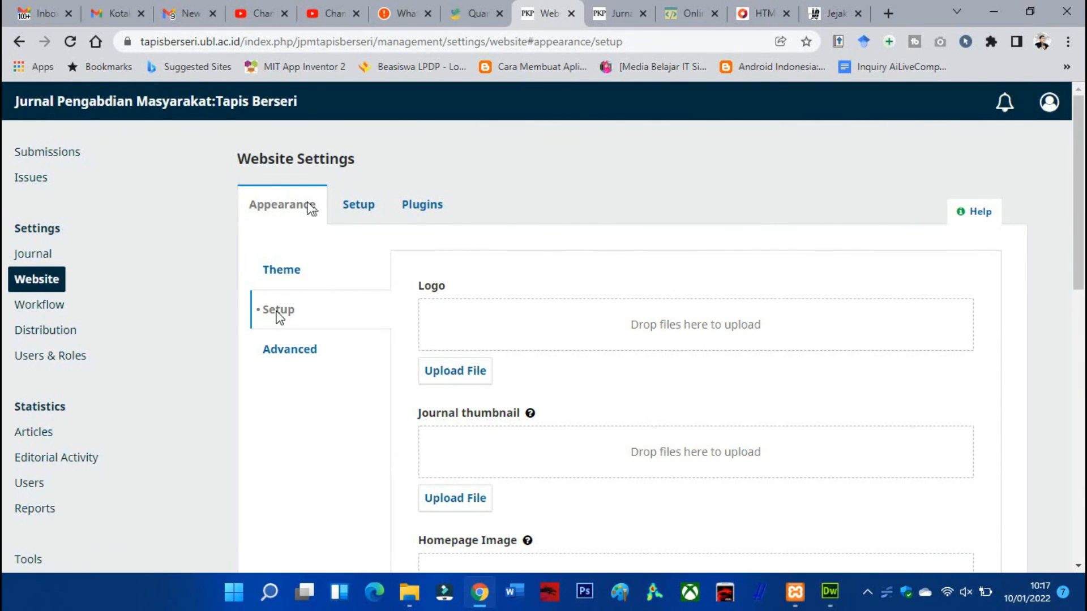
scroll(299, 317, "down", 3)
scroll(300, 318, "down", 9)
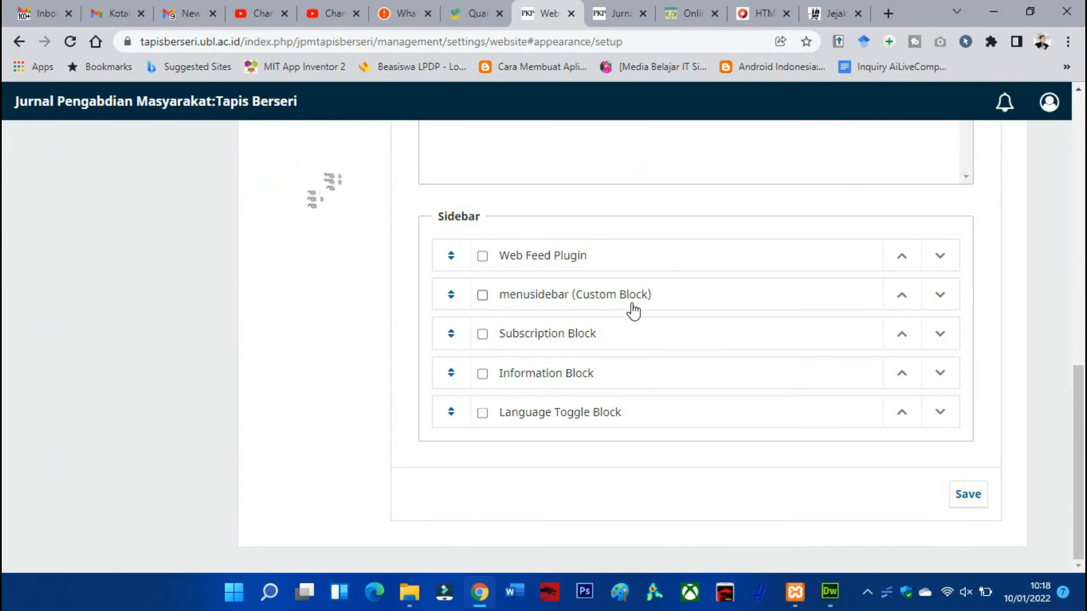
left_click(483, 295)
left_click_drag(562, 308, 450, 255)
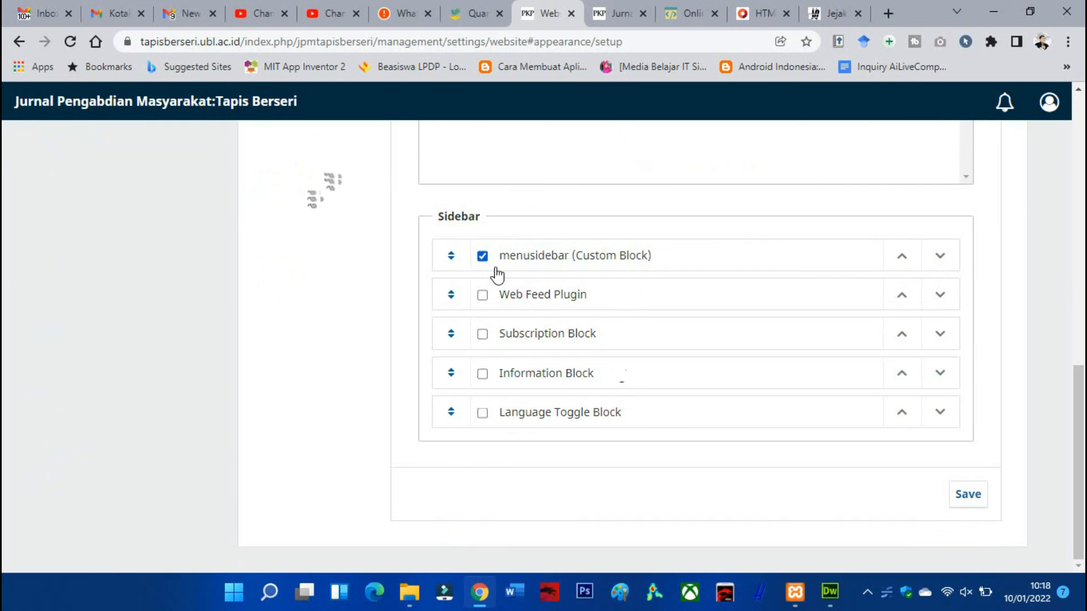
Enable the Web Feed Plugin, Subscription Block, Information Block and Language Toggle Block in the Sidebar list and save the appearance setup
left_click(483, 295)
left_click(482, 334)
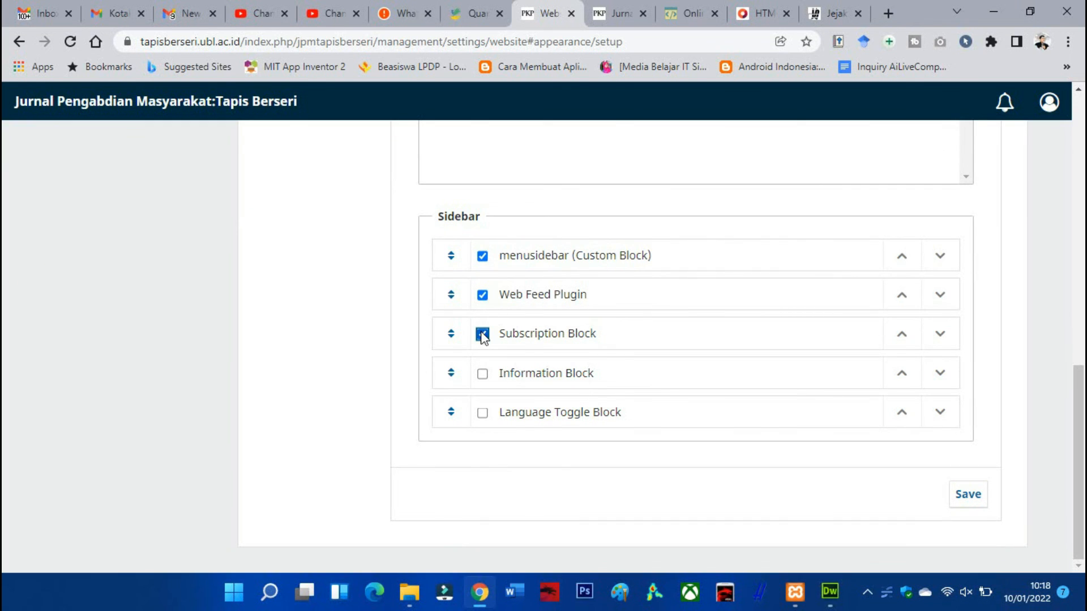
left_click(482, 374)
left_click(482, 414)
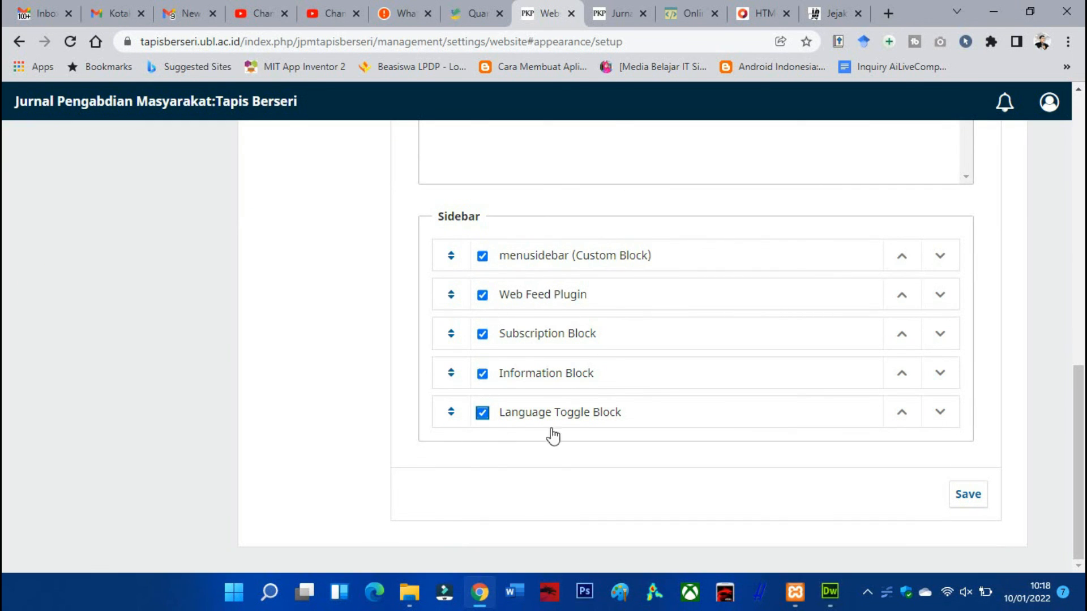
left_click(969, 495)
Reload the journal homepage and check the custom menu block in its sidebar
left_click(616, 13)
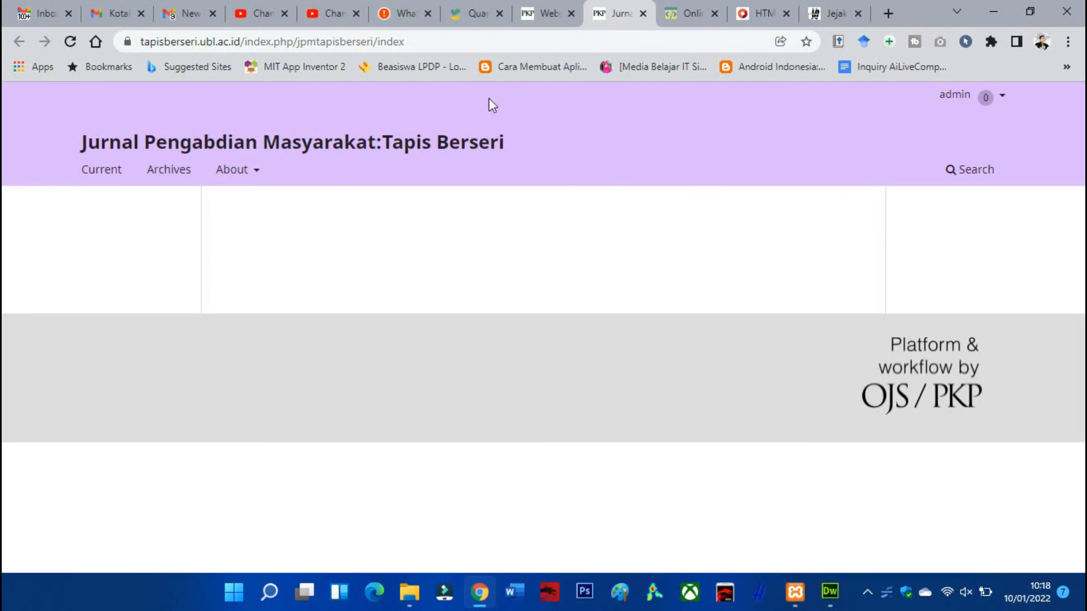
left_click(73, 41)
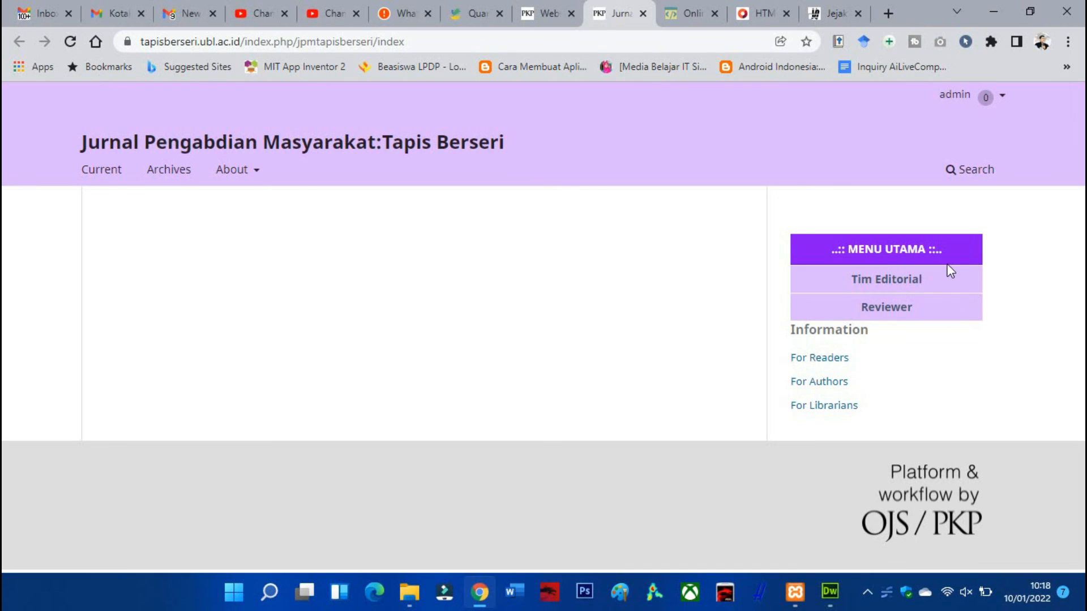
key("ctrl+minus")
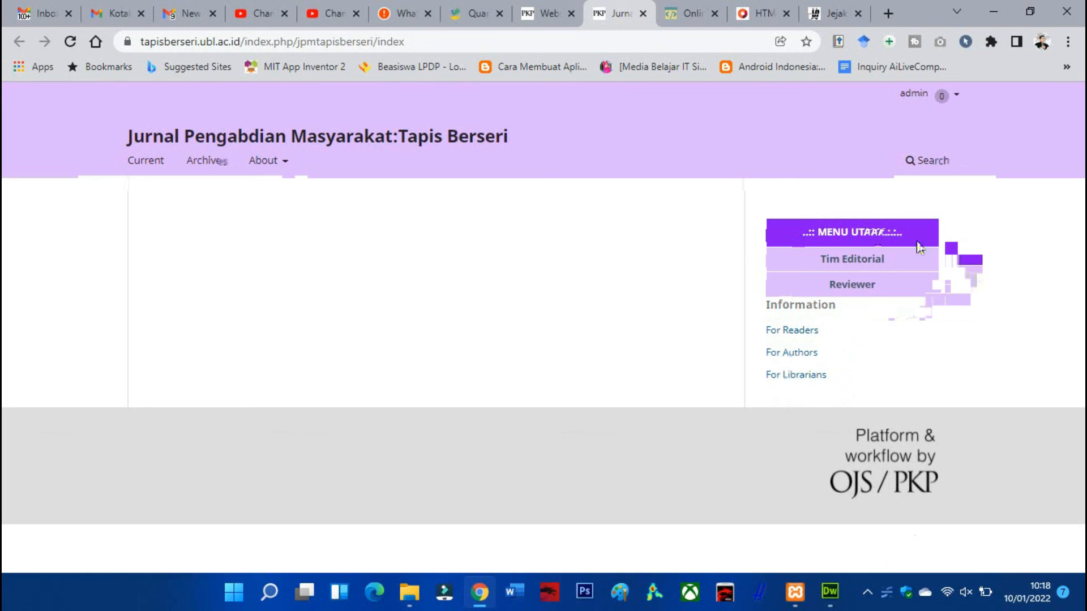
Test the Tim Editorial and Reviewer links in the sidebar menu, then close the page opened by the Reviewer link
left_click(895, 286)
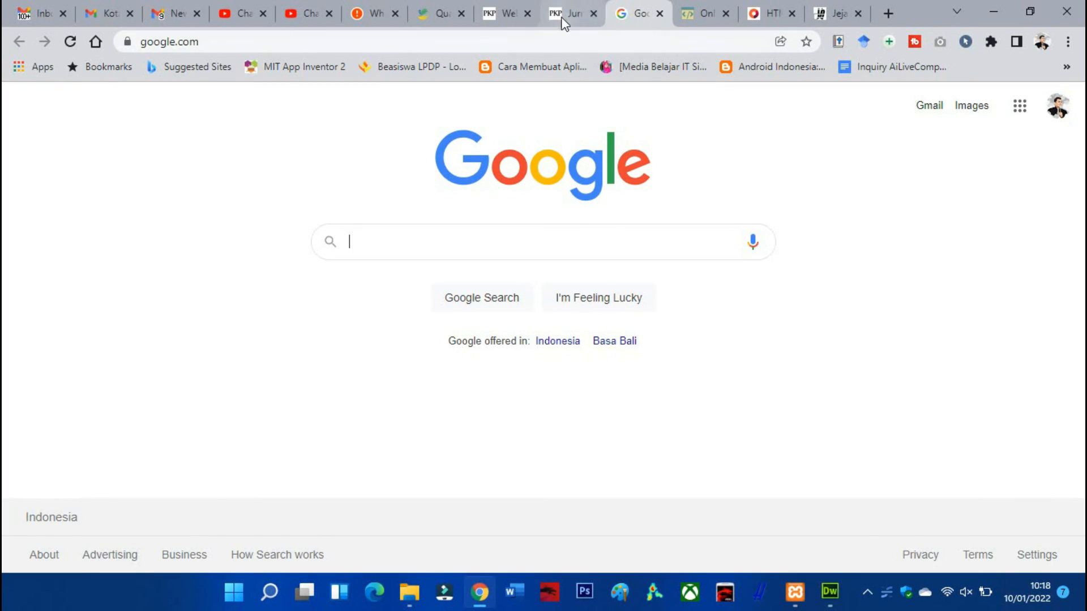
left_click(563, 15)
left_click(900, 309)
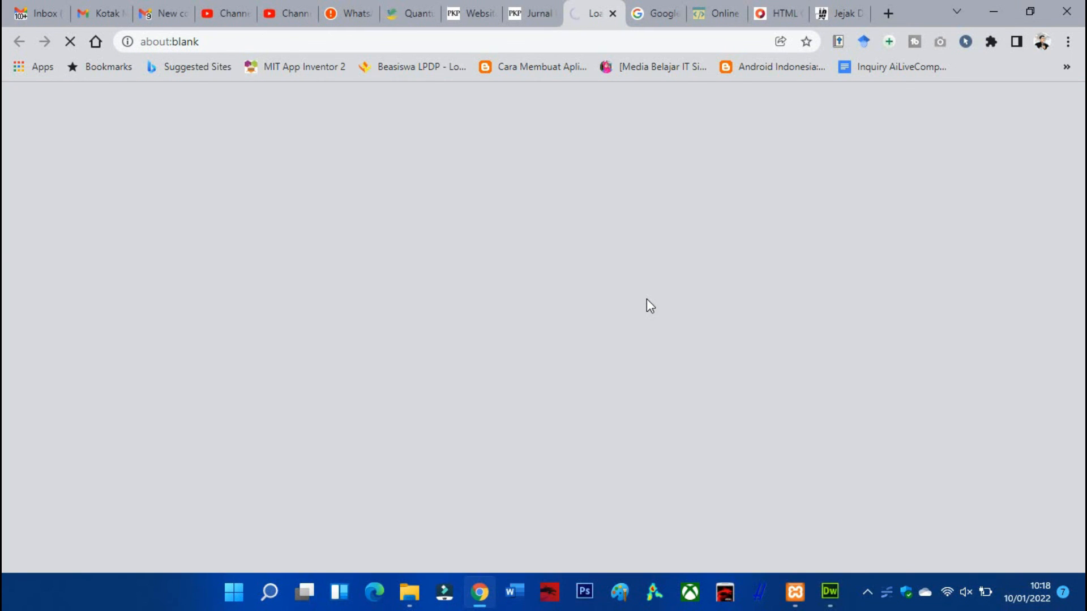
left_click(613, 13)
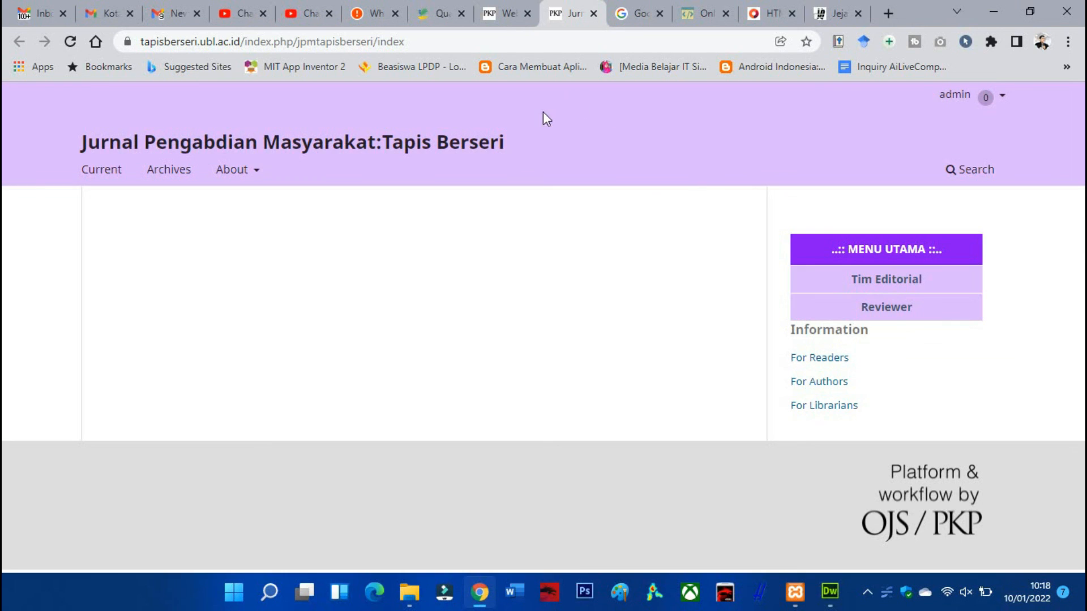